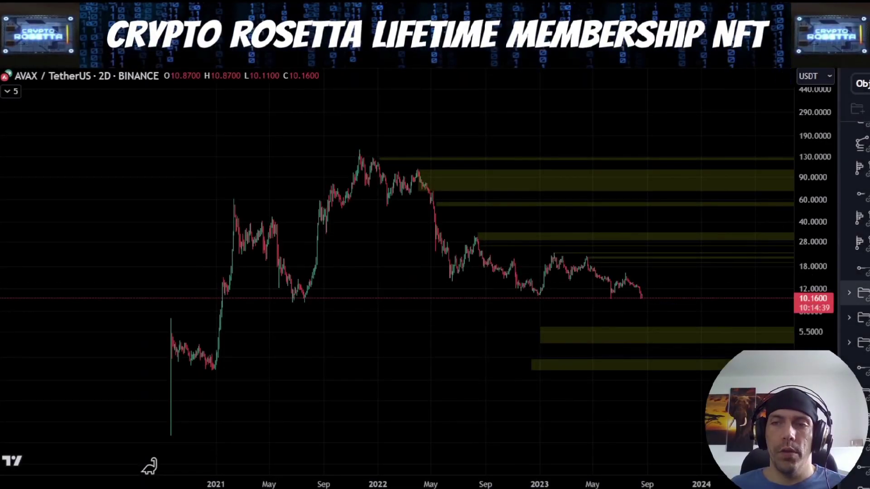
# - Show the hidden A-B-C wave count with its Fibonacci levels, trace the rise to wave A with the brush and undo the stroke
pyautogui.click(869, 294)
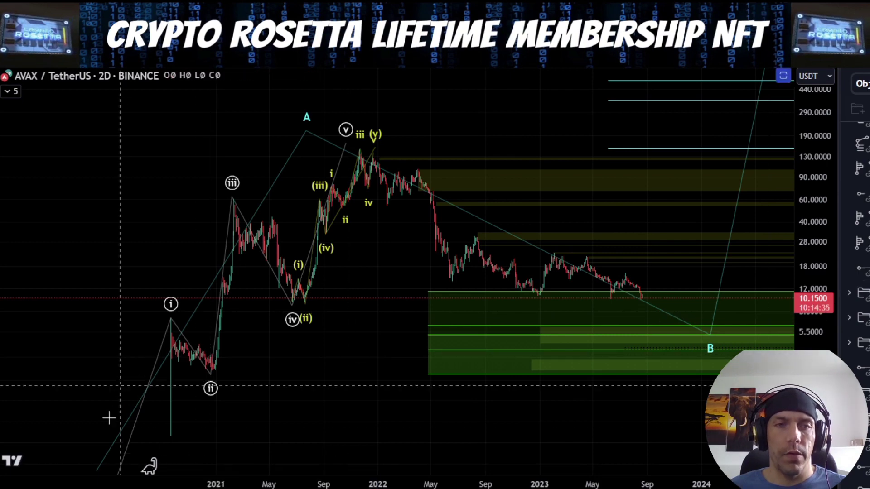
pyautogui.moveTo(116, 447)
pyautogui.mouseDown()
pyautogui.moveTo(252, 201)
pyautogui.moveTo(351, 181)
pyautogui.moveTo(300, 146)
pyautogui.mouseUp()
pyautogui.hotkey('ctrl', 'z')
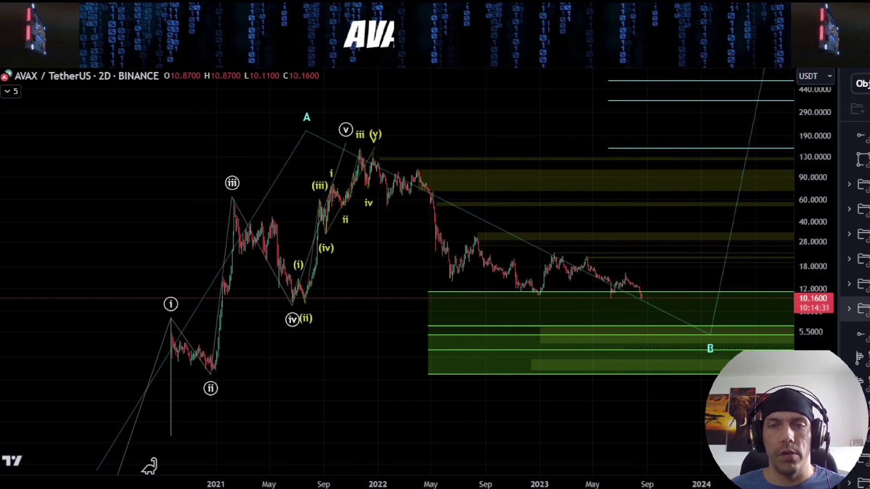
# - Move the wave A point of the A-B-C drawing onto the late-2021 price peak, at about 168.67
pyautogui.moveTo(374, 215); pyautogui.dragTo(265, 229)
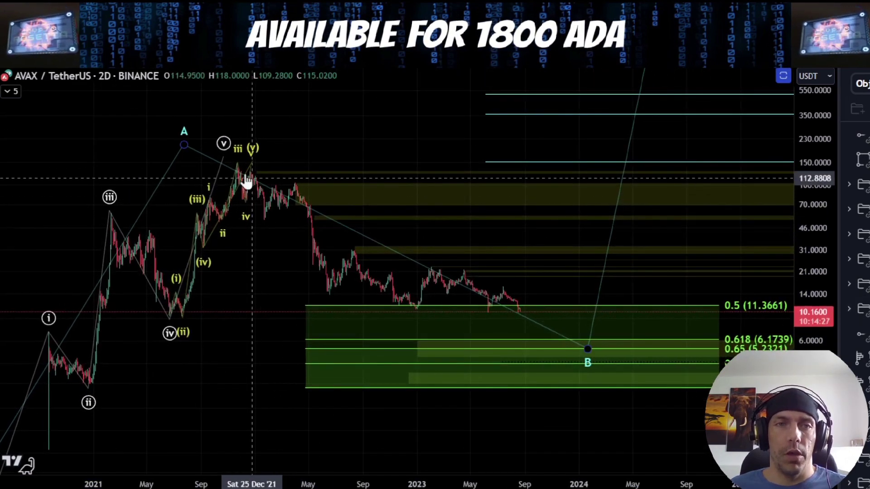
pyautogui.click(252, 171)
pyautogui.scroll(-2, 246, 165)
pyautogui.click(191, 146)
pyautogui.moveTo(191, 145); pyautogui.dragTo(242, 157)
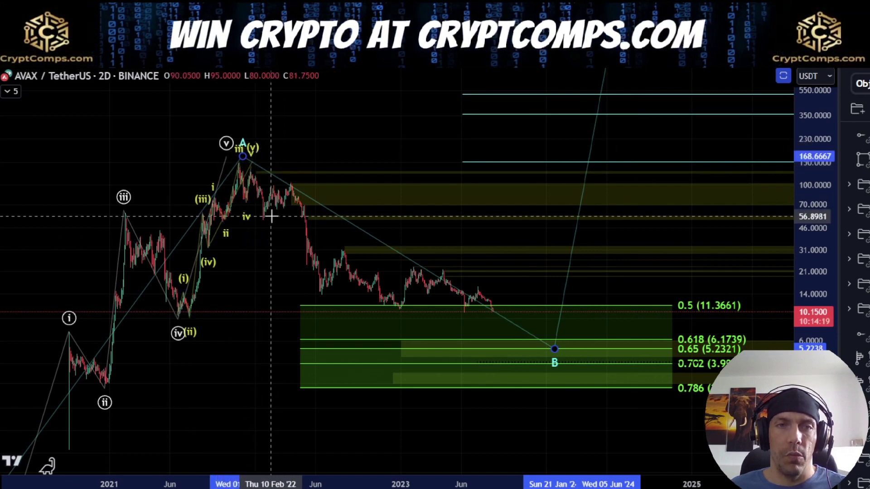
# - Circle the wave v peak with the brush, and mark the decline that follows it with another stroke and remove that stroke
pyautogui.scroll(-3, 375, 234)
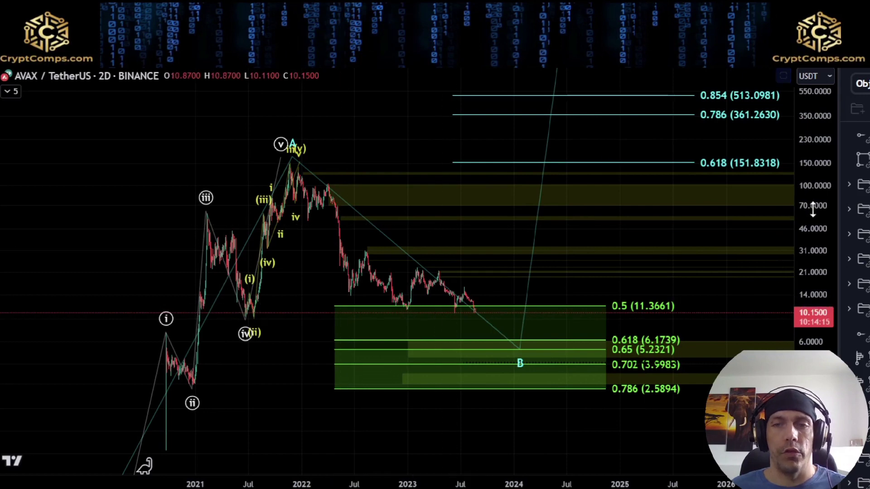
pyautogui.moveTo(813, 210); pyautogui.dragTo(813, 245)
pyautogui.moveTo(660, 375); pyautogui.dragTo(619, 375)
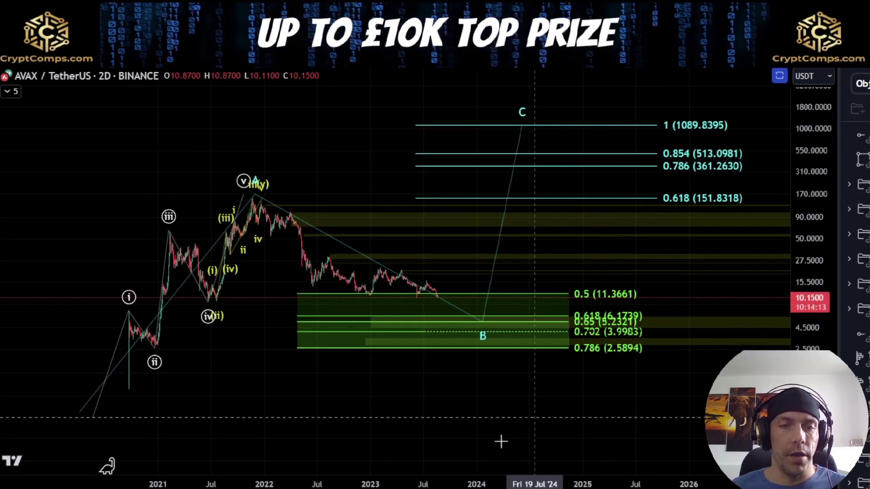
pyautogui.moveTo(263, 167)
pyautogui.mouseDown()
pyautogui.moveTo(233, 171)
pyautogui.moveTo(260, 171)
pyautogui.moveTo(320, 284)
pyautogui.mouseUp()
pyautogui.moveTo(405, 243); pyautogui.dragTo(466, 346)
pyautogui.press('Delete')
# - Bracket the 0.5 to 0.786 retracement levels below the current price with brush strokes and undo them
pyautogui.moveTo(812, 428); pyautogui.dragTo(812, 370)
pyautogui.scroll(2, 709, 362)
pyautogui.moveTo(582, 283)
pyautogui.mouseDown()
pyautogui.moveTo(538, 311)
pyautogui.moveTo(540, 398)
pyautogui.mouseUp()
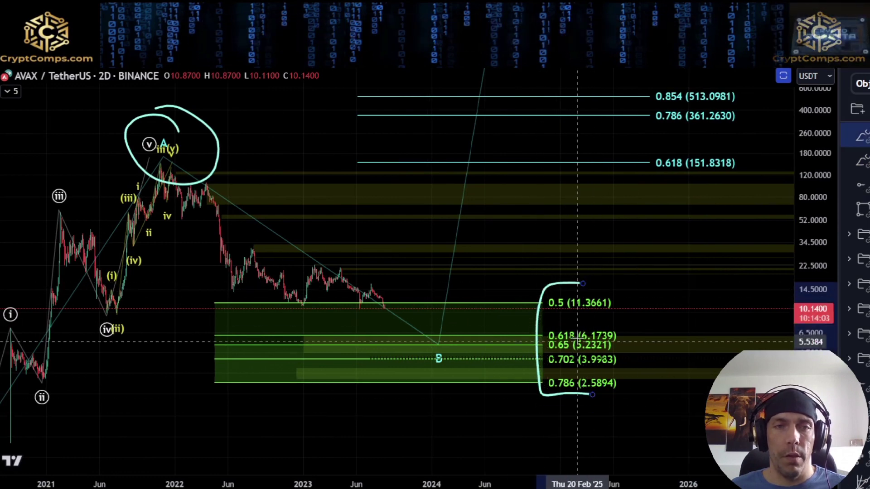
pyautogui.moveTo(544, 311); pyautogui.dragTo(600, 318)
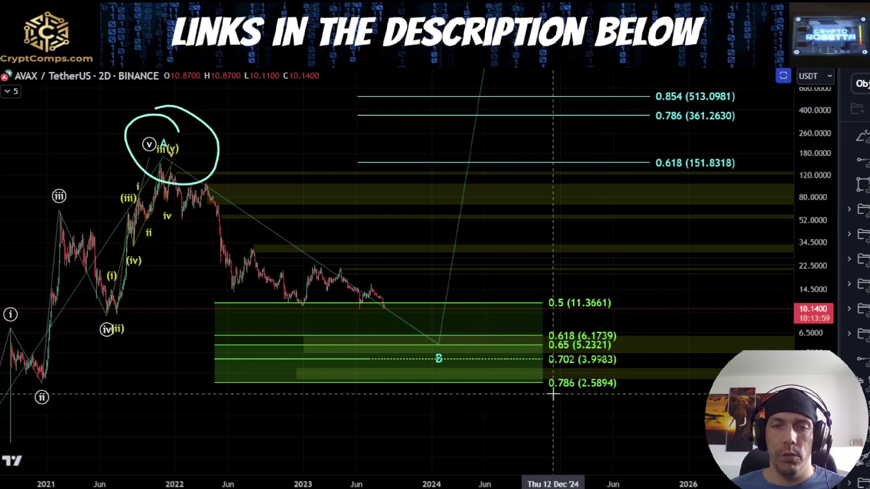
pyautogui.hotkey('ctrl', 'z')
pyautogui.moveTo(569, 293)
pyautogui.mouseDown()
pyautogui.moveTo(530, 320)
pyautogui.moveTo(536, 398)
pyautogui.moveTo(564, 399)
pyautogui.mouseUp()
pyautogui.hotkey('ctrl', 'z')
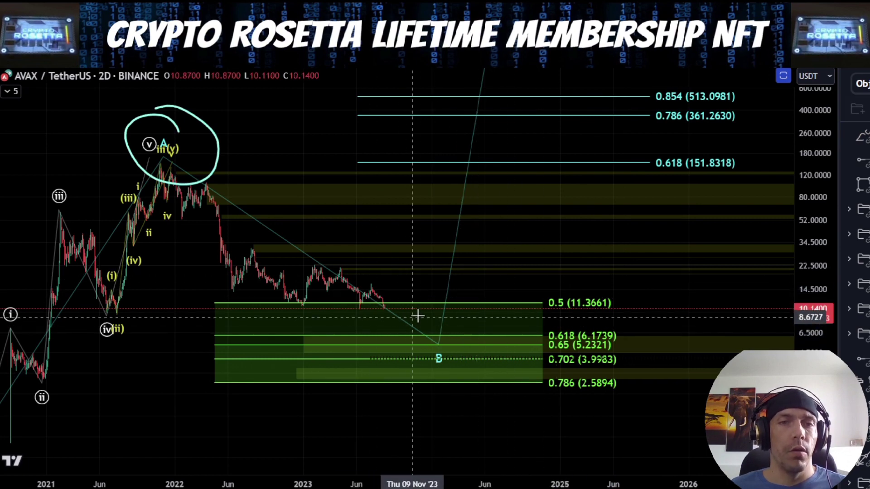
# - Bracket the 0.618 and 0.65 retracement levels and circle the wave i high with the brush, removing both marks
pyautogui.scroll(-2, 430, 315)
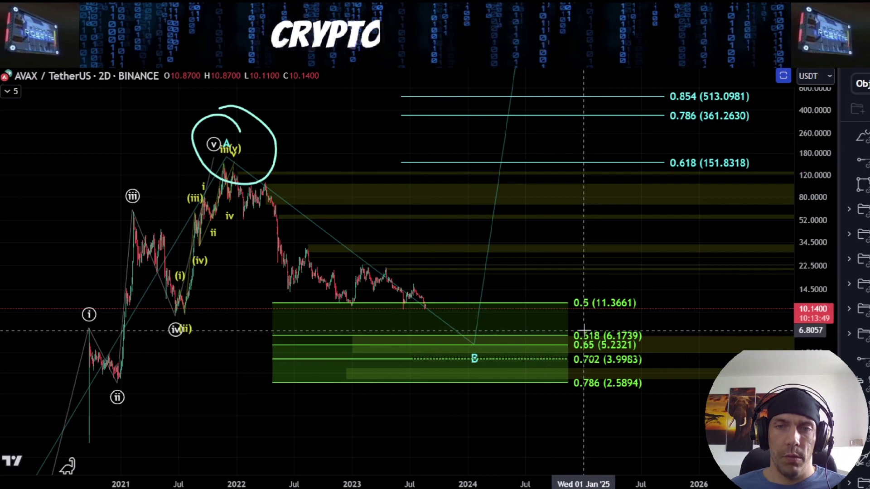
pyautogui.moveTo(581, 330); pyautogui.dragTo(556, 340)
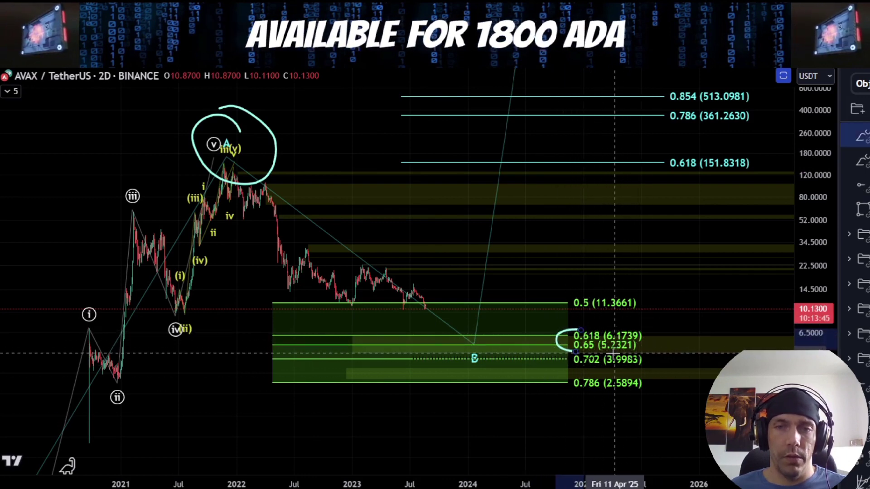
pyautogui.hotkey('ctrl', 'z')
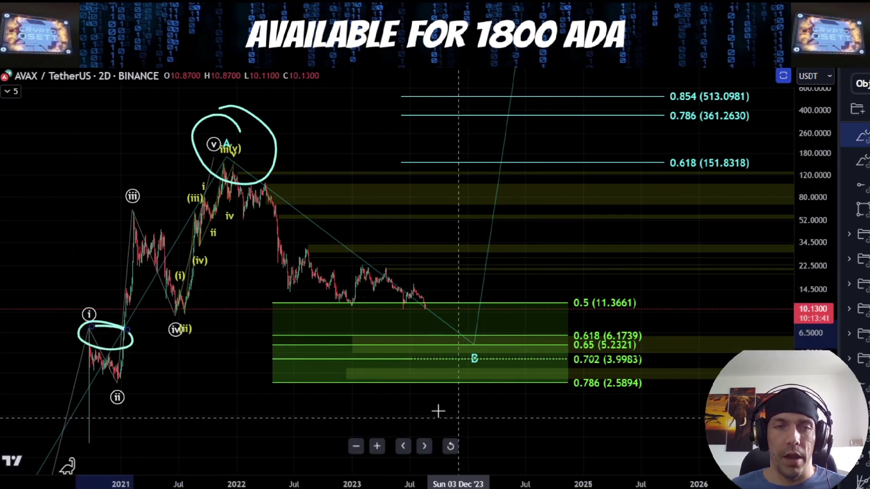
pyautogui.press('Delete')
# - Mark the 0.786 retracement level and the wave ii low with the brush, and clear all brush marks including the circle around the peak
pyautogui.moveTo(632, 374)
pyautogui.mouseDown()
pyautogui.moveTo(557, 385)
pyautogui.moveTo(672, 399)
pyautogui.mouseUp()
pyautogui.moveTo(100, 381); pyautogui.dragTo(164, 379)
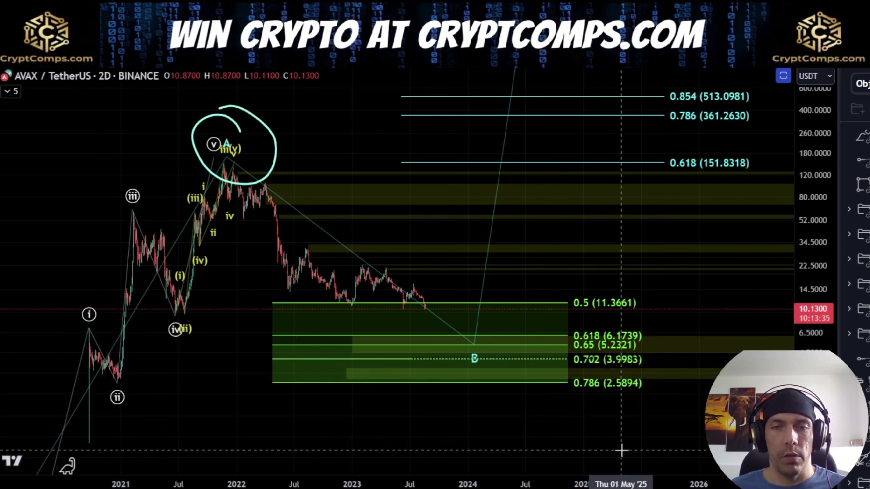
pyautogui.click(277, 155)
pyautogui.press('Delete')
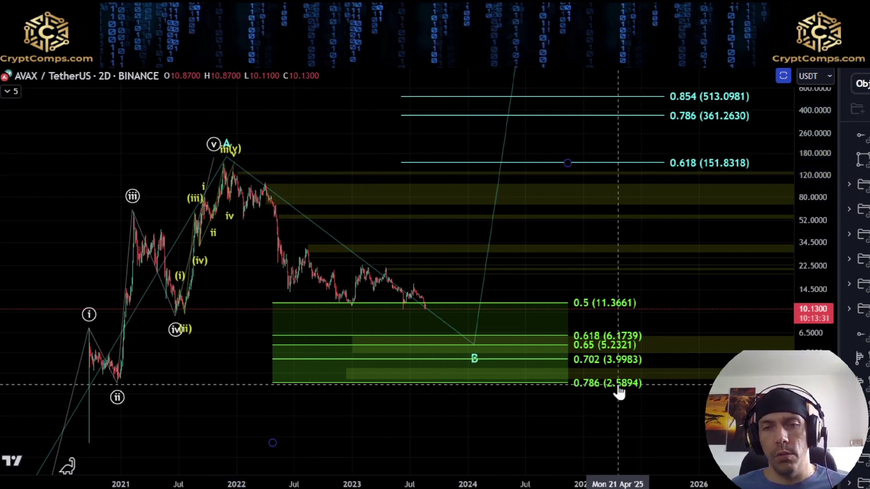
# - Hide the A-B-C wave count group and show the alternative i-to-v wave count with its green wave v target zone
pyautogui.moveTo(233, 401); pyautogui.dragTo(266, 383)
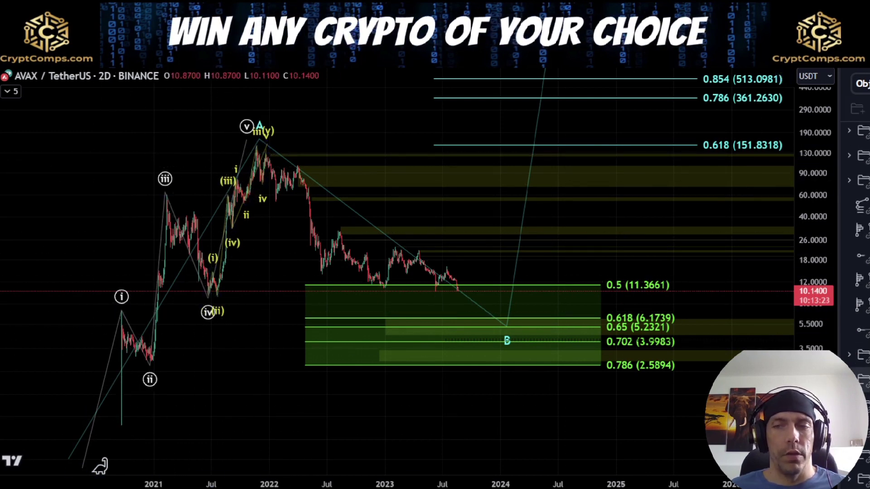
pyautogui.click(869, 354)
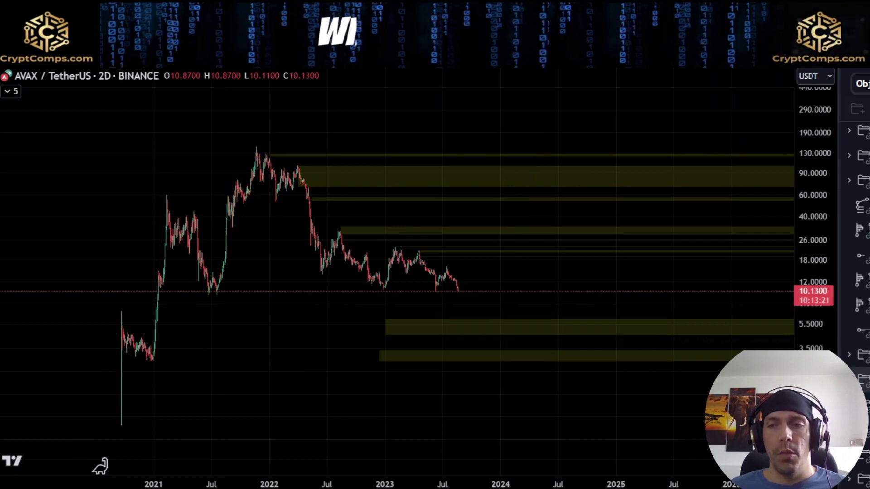
pyautogui.click(869, 380)
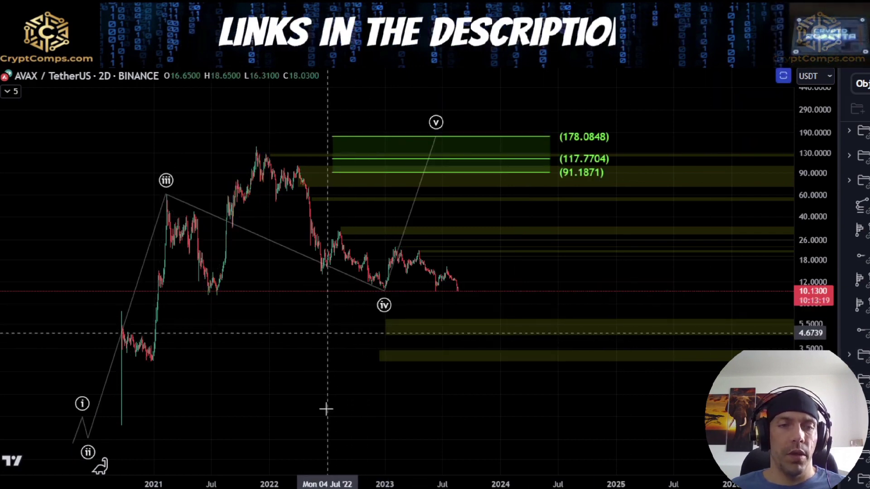
# - Trace the path of waves i to iv and the decline from the late-2021 peak with the brush, and clear the strokes
pyautogui.moveTo(93, 418)
pyautogui.mouseDown()
pyautogui.moveTo(168, 195)
pyautogui.moveTo(186, 193)
pyautogui.moveTo(237, 272)
pyautogui.moveTo(278, 153)
pyautogui.moveTo(383, 288)
pyautogui.moveTo(413, 310)
pyautogui.mouseUp()
pyautogui.moveTo(811, 394); pyautogui.dragTo(811, 360)
pyautogui.moveTo(176, 179)
pyautogui.mouseDown()
pyautogui.moveTo(220, 289)
pyautogui.moveTo(263, 133)
pyautogui.moveTo(455, 291)
pyautogui.mouseUp()
pyautogui.moveTo(265, 123)
pyautogui.mouseDown()
pyautogui.moveTo(287, 193)
pyautogui.moveTo(310, 146)
pyautogui.moveTo(322, 267)
pyautogui.moveTo(345, 233)
pyautogui.mouseUp()
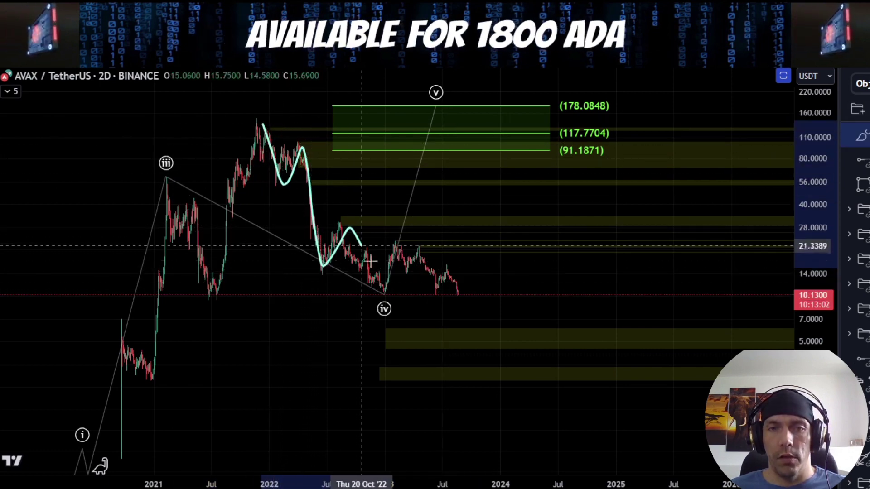
pyautogui.press('Delete')
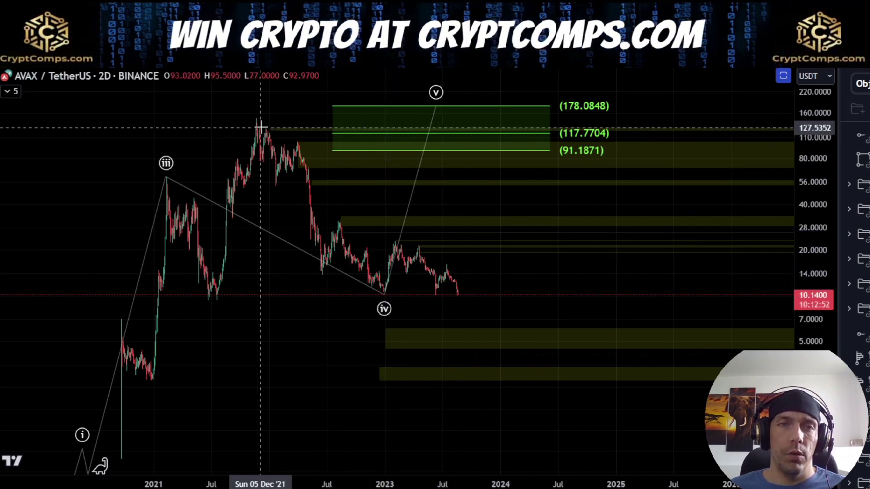
# - Trace the fall from the late-2021 peak past the latest candle to about 8 with the brush, and undo the stroke
pyautogui.moveTo(262, 128)
pyautogui.mouseDown()
pyautogui.moveTo(299, 149)
pyautogui.moveTo(320, 208)
pyautogui.mouseUp()
pyautogui.moveTo(331, 274)
pyautogui.mouseDown()
pyautogui.moveTo(431, 253)
pyautogui.moveTo(491, 311)
pyautogui.mouseUp()
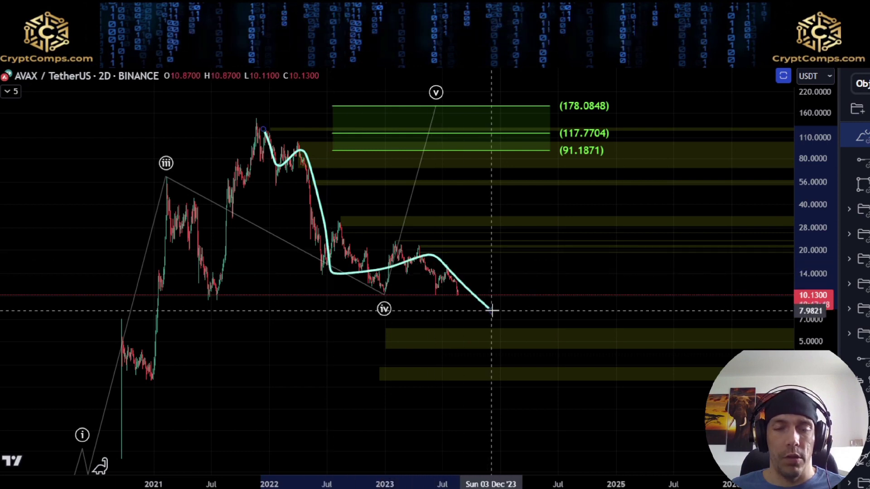
pyautogui.hotkey('ctrl', 'z')
# - Trace the price swings from mid-2022, circle the current low, sketch an upward arrow to about 40, and undo these brush marks
pyautogui.moveTo(326, 217)
pyautogui.mouseDown()
pyautogui.moveTo(374, 286)
pyautogui.moveTo(419, 251)
pyautogui.moveTo(446, 267)
pyautogui.mouseUp()
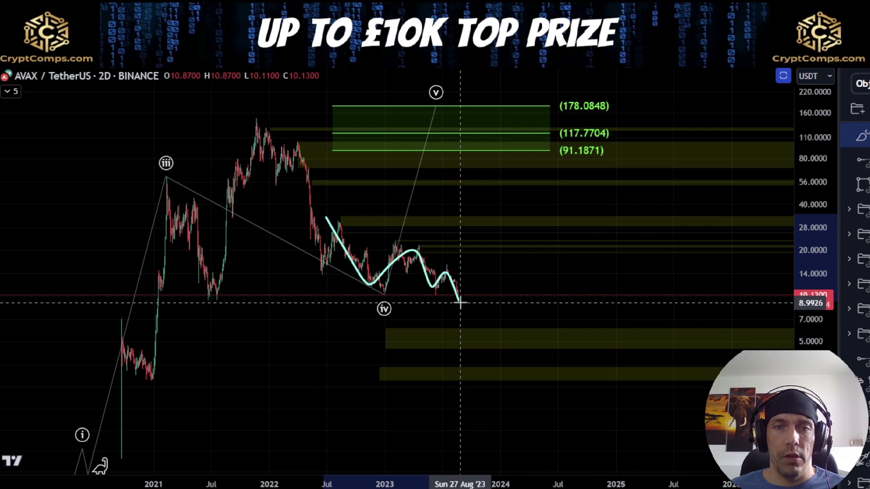
pyautogui.moveTo(460, 303); pyautogui.dragTo(506, 202)
pyautogui.moveTo(484, 231); pyautogui.dragTo(519, 231)
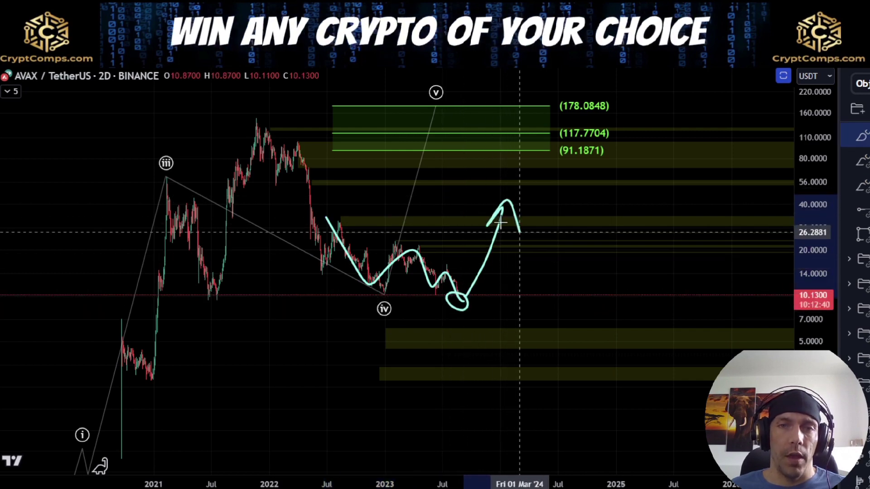
pyautogui.hotkey('ctrl', 'z')
pyautogui.hotkey('ctrl', 'z')
pyautogui.hotkey('ctrl', 'z')
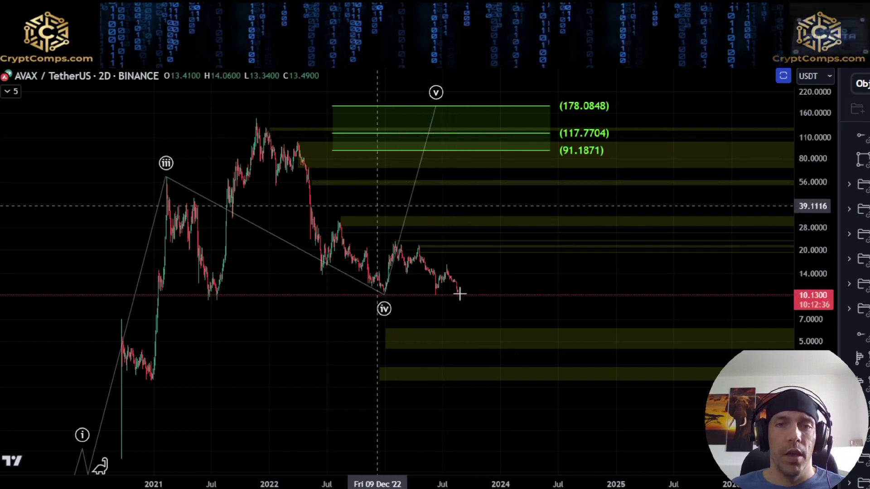
# - Mark the late-2021 high with a horizontal brush stroke, add a stroke from the current price, and undo both
pyautogui.moveTo(248, 120); pyautogui.dragTo(314, 122)
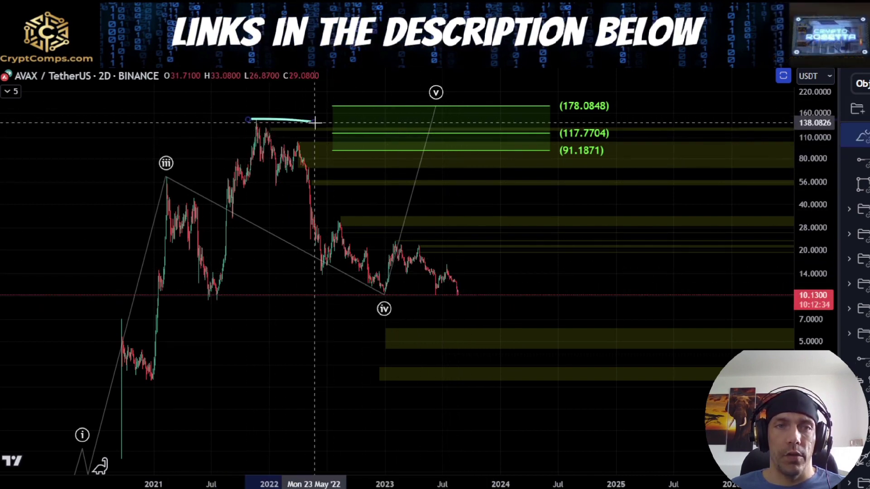
pyautogui.moveTo(465, 292)
pyautogui.mouseDown()
pyautogui.moveTo(467, 276)
pyautogui.moveTo(565, 206)
pyautogui.moveTo(761, 435)
pyautogui.mouseUp()
pyautogui.hotkey('ctrl', 'z')
pyautogui.hotkey('ctrl', 'z')
# - Circle the three wave v price targets and sketch a projected rise from the current low toward them, deleting both brush marks
pyautogui.scroll(-4, 607, 312)
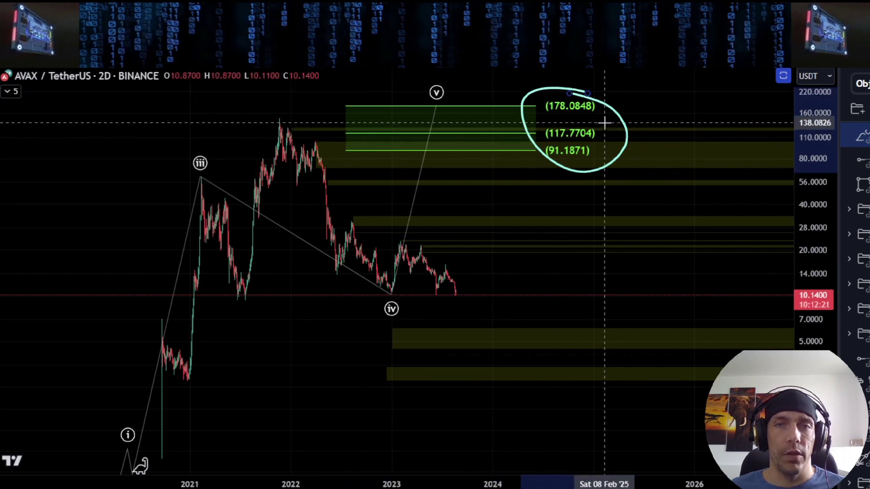
pyautogui.click(535, 293)
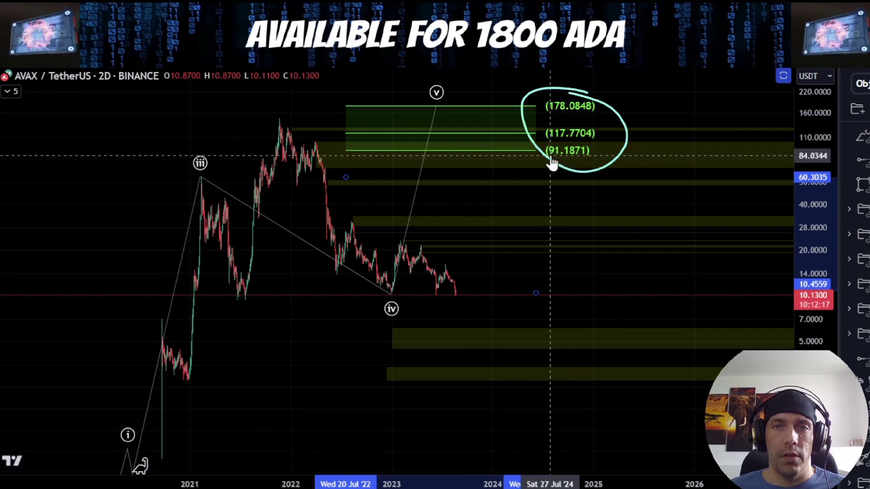
pyautogui.click(581, 173)
pyautogui.press('Delete')
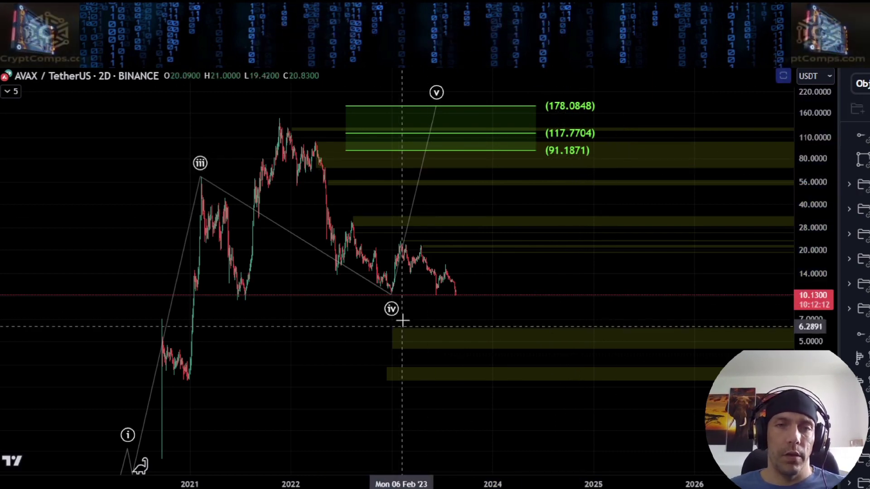
pyautogui.moveTo(463, 299)
pyautogui.mouseDown()
pyautogui.moveTo(496, 264)
pyautogui.moveTo(554, 122)
pyautogui.mouseUp()
pyautogui.press('Delete')
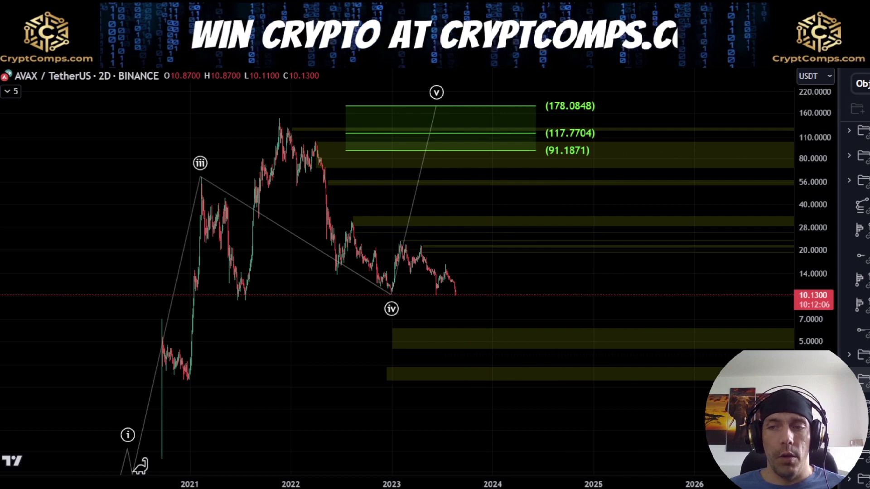
# - Hide the i-to-v wave count, show the yellow a-b-c count, and compress the price scale to fit the level 1 target
pyautogui.click(869, 380)
pyautogui.click(869, 355)
pyautogui.moveTo(823, 225); pyautogui.dragTo(824, 326)
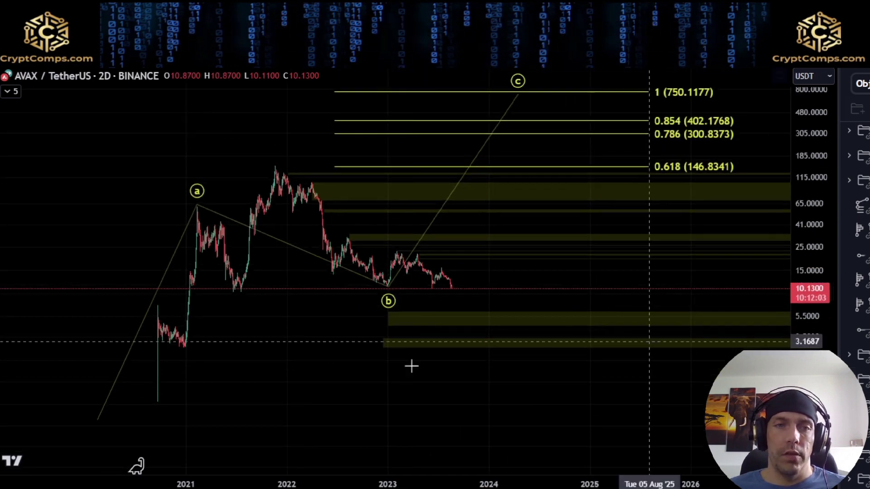
# - Trace the price path through waves a and b, sketch and circle a projected rise to the level 1 target, and undo the strokes
pyautogui.moveTo(107, 406)
pyautogui.mouseDown()
pyautogui.moveTo(174, 253)
pyautogui.moveTo(202, 217)
pyautogui.moveTo(280, 230)
pyautogui.moveTo(410, 278)
pyautogui.mouseUp()
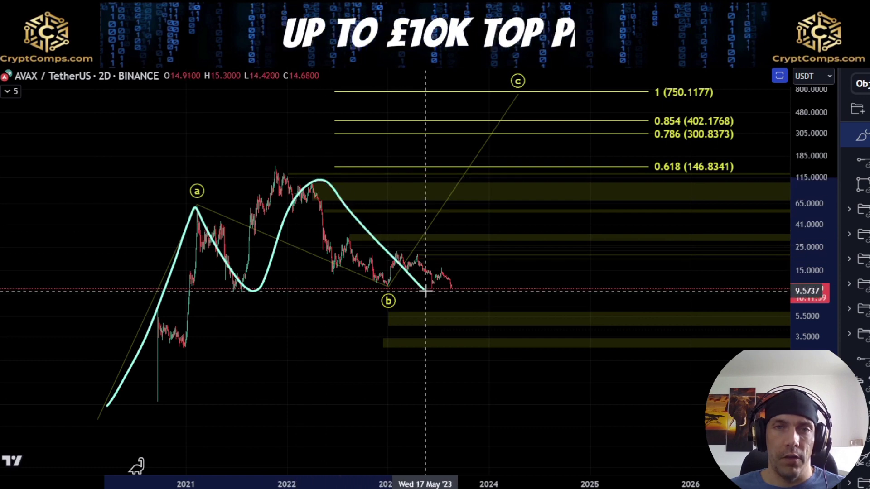
pyautogui.hotkey('ctrl', 'z')
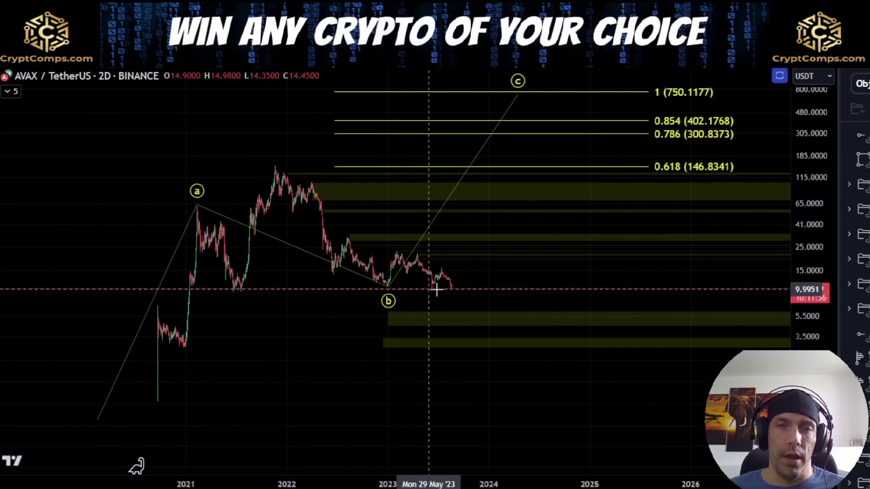
pyautogui.moveTo(447, 298)
pyautogui.mouseDown()
pyautogui.moveTo(504, 258)
pyautogui.moveTo(563, 177)
pyautogui.moveTo(583, 97)
pyautogui.moveTo(555, 97)
pyautogui.mouseUp()
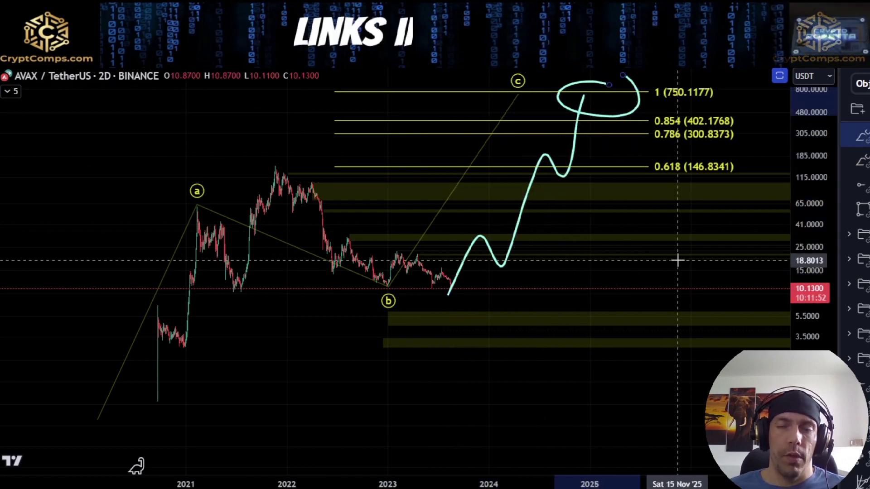
pyautogui.hotkey('ctrl', 'z')
pyautogui.hotkey('ctrl', 'z')
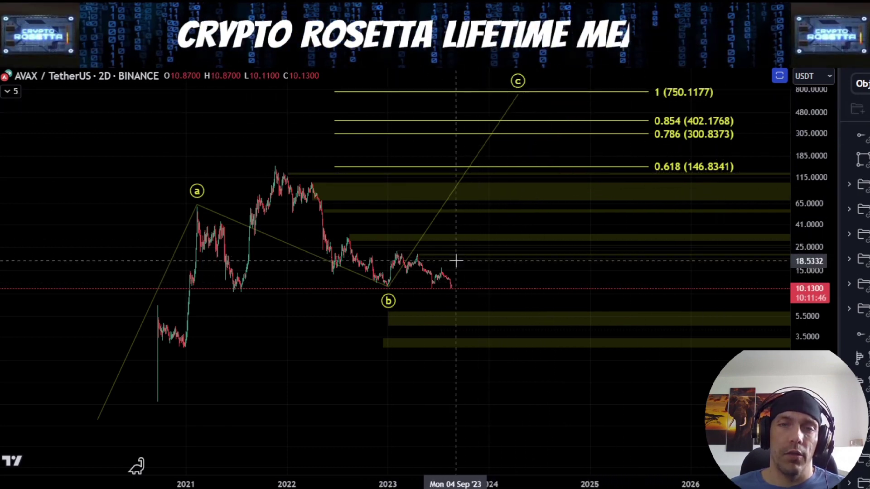
# - Circle the 0.618 extension level and the 0.786 to 0.854 levels of wave c with the brush
pyautogui.moveTo(577, 155); pyautogui.dragTo(577, 169)
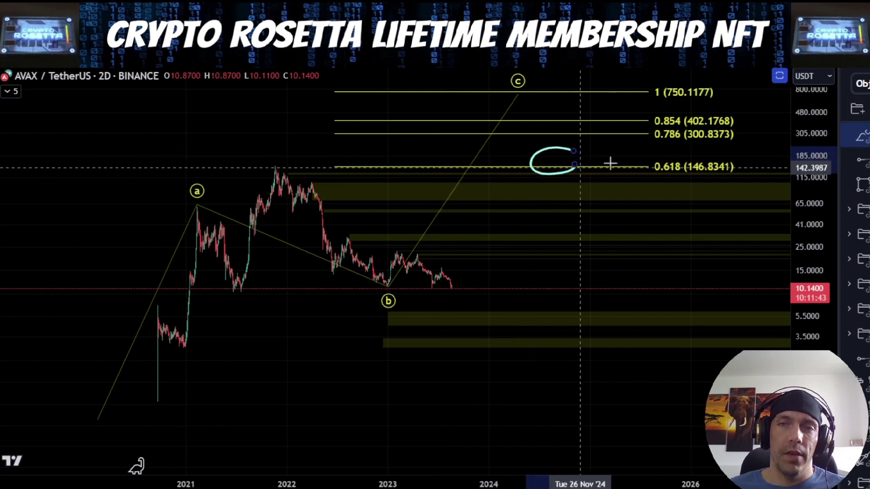
pyautogui.moveTo(590, 111); pyautogui.dragTo(569, 141)
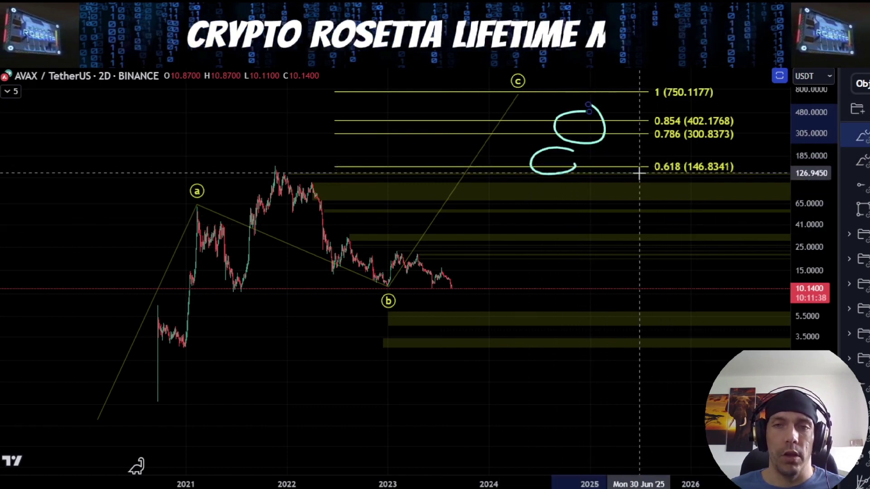
# - Clear the circle, mark the all-time high and bracket the 0.786 and 0.854 levels with the brush, and remove the marks
pyautogui.press('Delete')
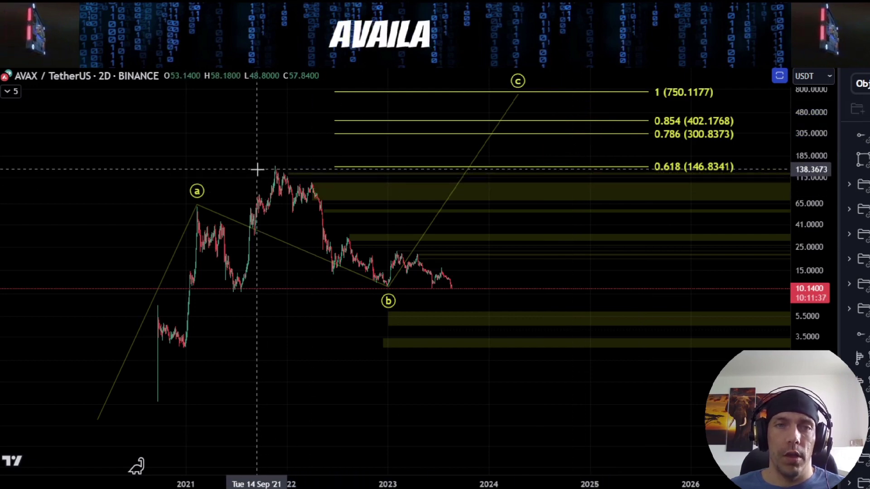
pyautogui.moveTo(259, 168); pyautogui.dragTo(324, 168)
pyautogui.moveTo(727, 149); pyautogui.dragTo(709, 149)
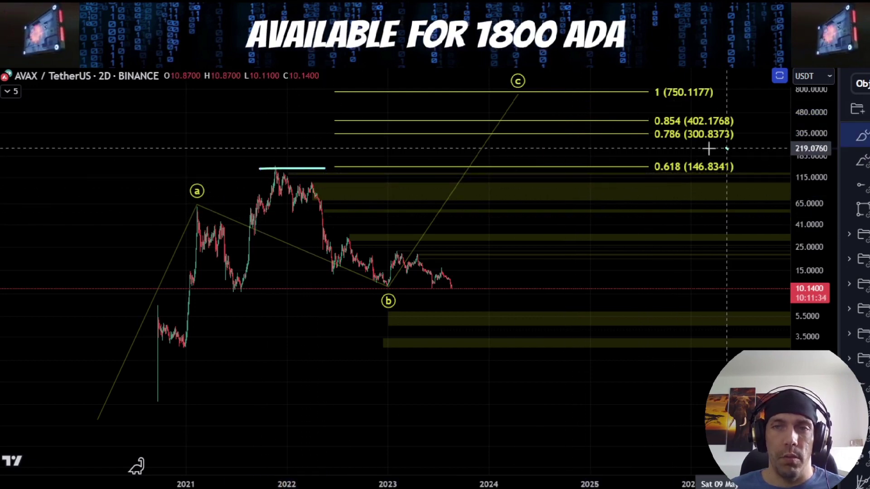
pyautogui.press('Delete')
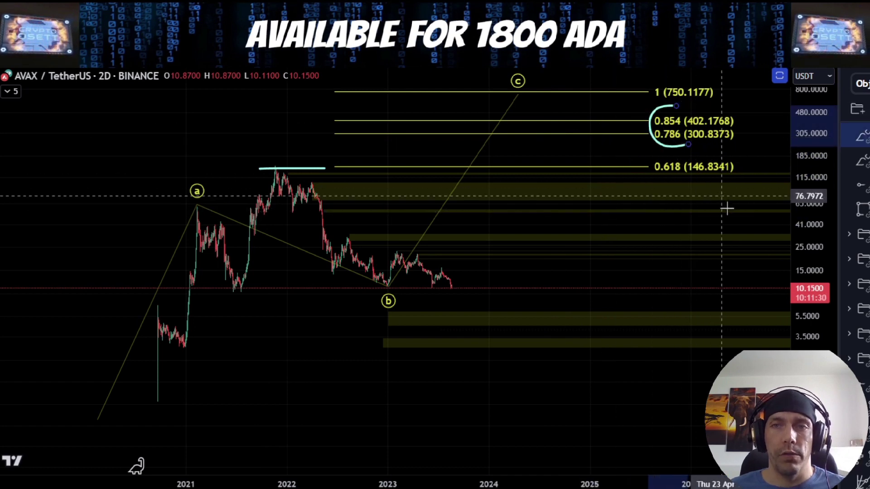
pyautogui.hotkey('ctrl', 'z')
pyautogui.hotkey('ctrl', 'z')
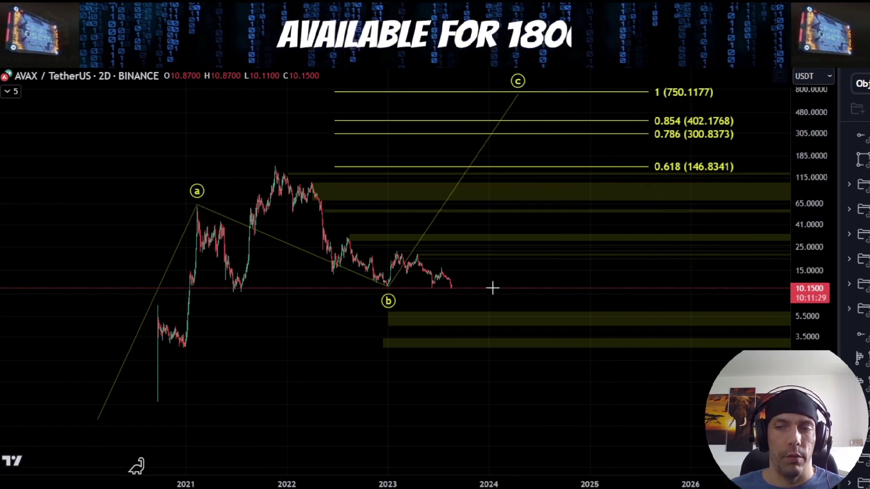
# - Replace the yellow a-b-c count with the cyan A-B count and its green support levels, and hide that count
pyautogui.scroll(5, 367, 288)
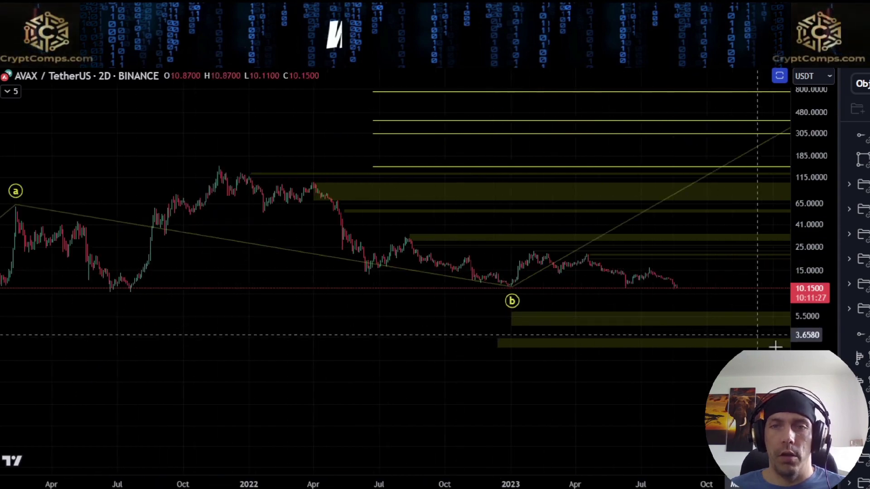
pyautogui.scroll(-4, 645, 147)
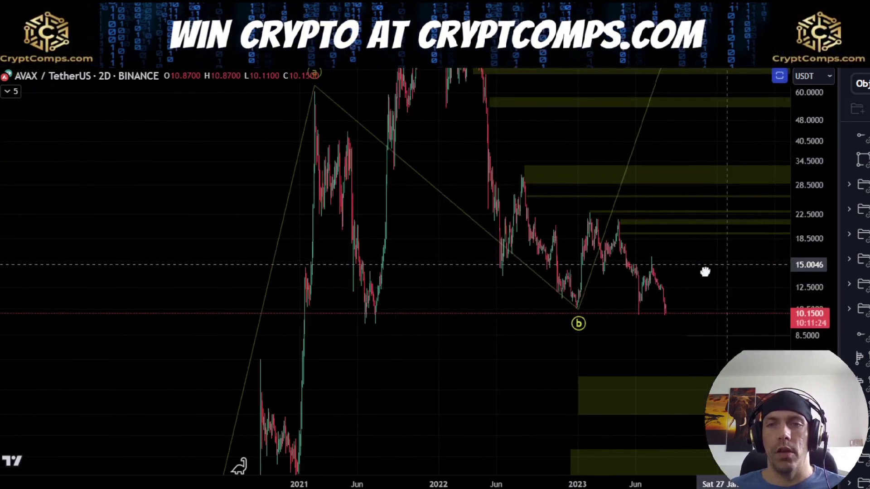
pyautogui.moveTo(705, 272); pyautogui.dragTo(593, 313)
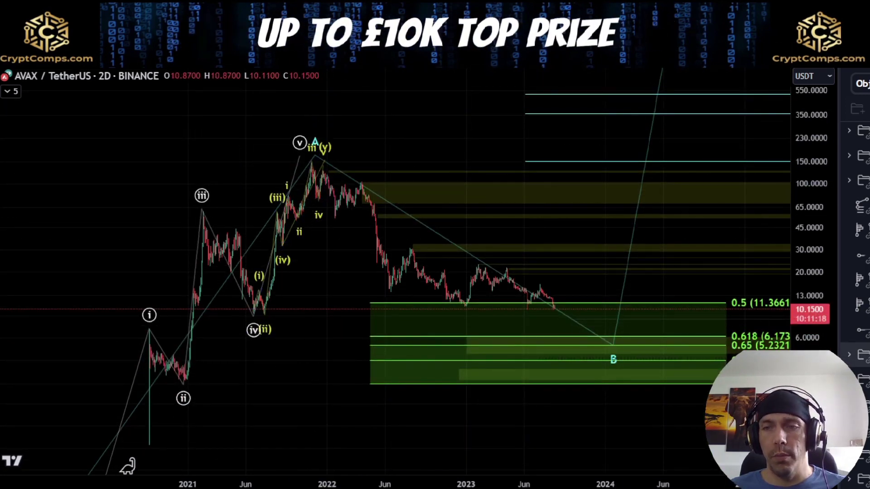
pyautogui.click(867, 355)
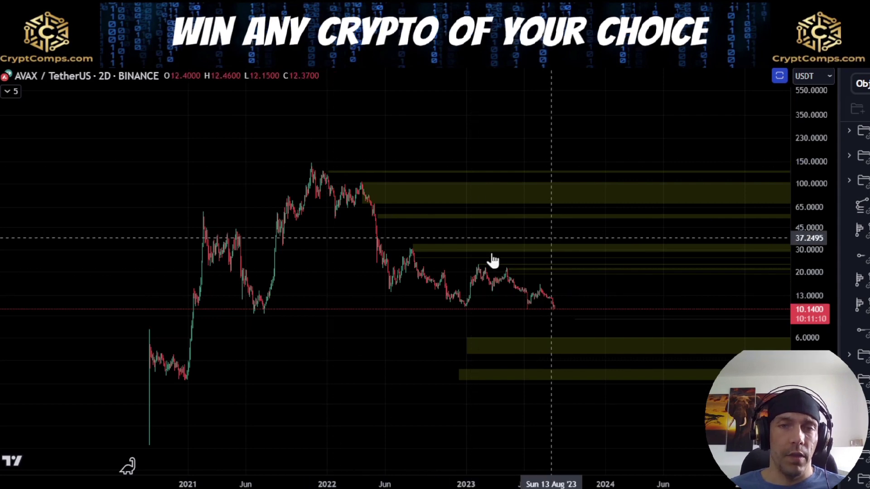
# - Rescale the price axis around the 2021 peak and show the corrective A-B-C count with its red wave B levels
pyautogui.moveTo(811, 204); pyautogui.dragTo(811, 122)
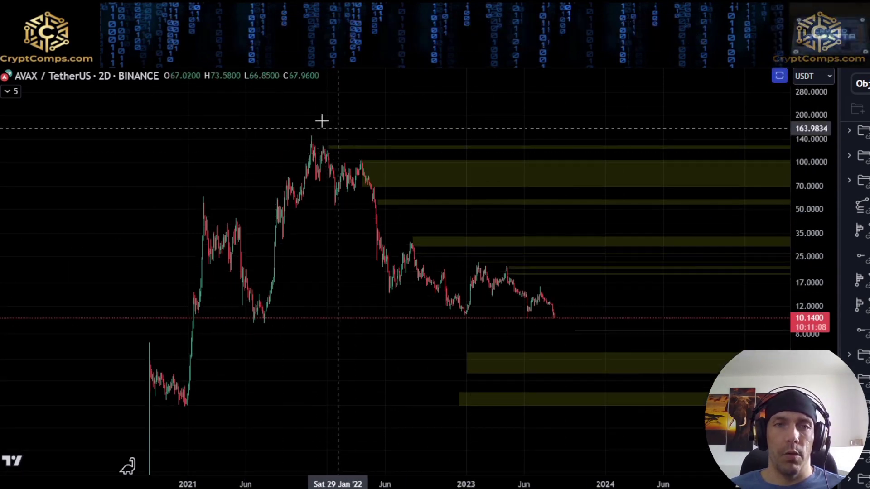
pyautogui.moveTo(625, 289); pyautogui.dragTo(571, 281)
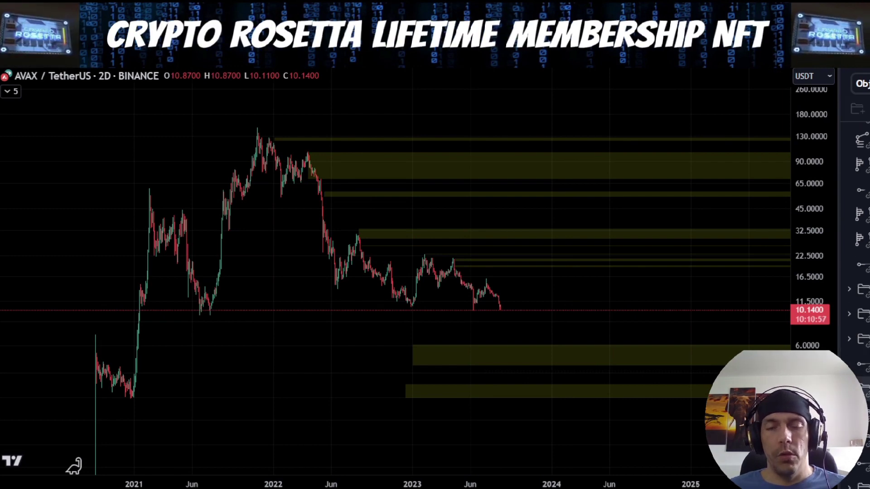
pyautogui.hotkey('ctrl', 'alt', 'h')
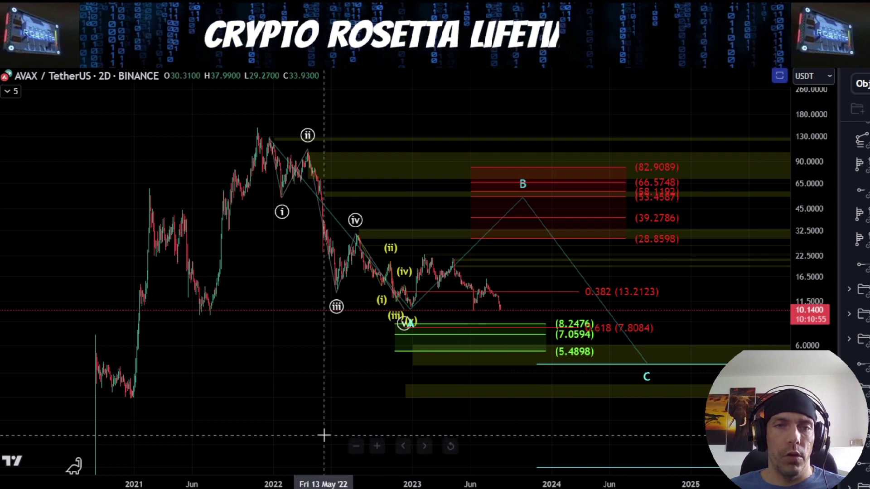
# - Trace the five-wave decline from i to v into wave A with the brush and delete the stroke
pyautogui.moveTo(270, 139)
pyautogui.mouseDown()
pyautogui.moveTo(285, 192)
pyautogui.moveTo(319, 177)
pyautogui.moveTo(370, 237)
pyautogui.mouseUp()
pyautogui.moveTo(394, 290); pyautogui.dragTo(407, 312)
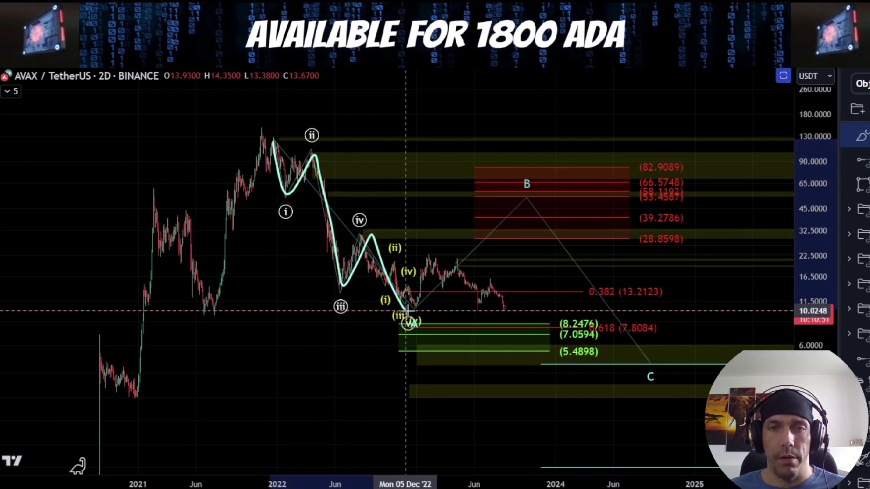
pyautogui.press('Delete')
# - Sketch a path from the wave A low up, down to the 8.2476 level and up into the red wave B zone, deleting it
pyautogui.scroll(5, 484, 313)
pyautogui.moveTo(822, 419); pyautogui.dragTo(822, 334)
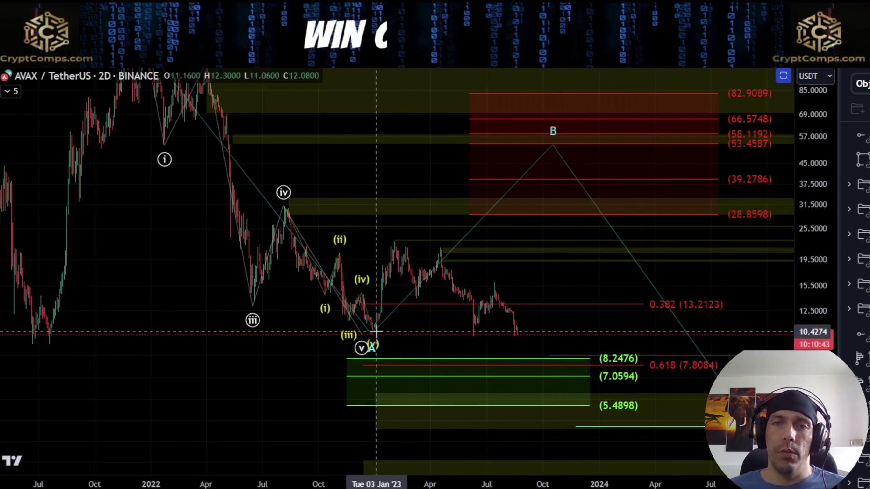
pyautogui.moveTo(604, 270); pyautogui.dragTo(538, 282)
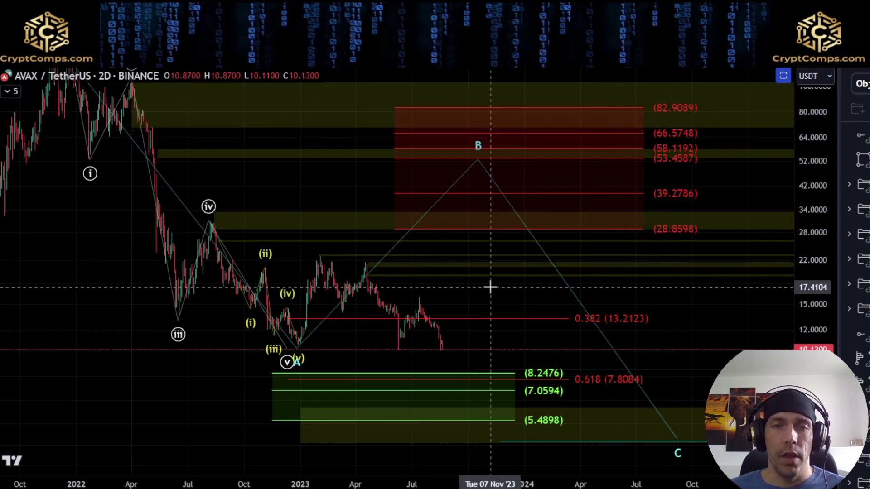
pyautogui.moveTo(489, 287); pyautogui.dragTo(468, 254)
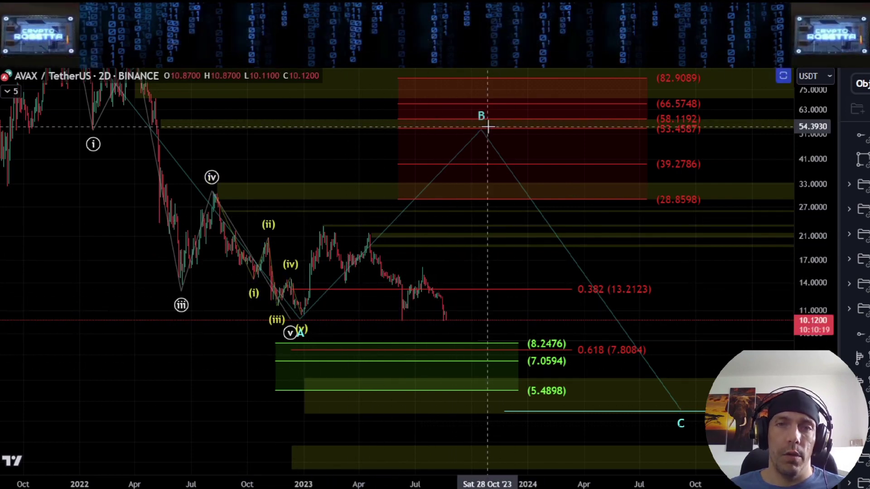
pyautogui.moveTo(304, 319)
pyautogui.mouseDown()
pyautogui.moveTo(377, 229)
pyautogui.moveTo(456, 318)
pyautogui.mouseUp()
pyautogui.moveTo(487, 343); pyautogui.dragTo(544, 161)
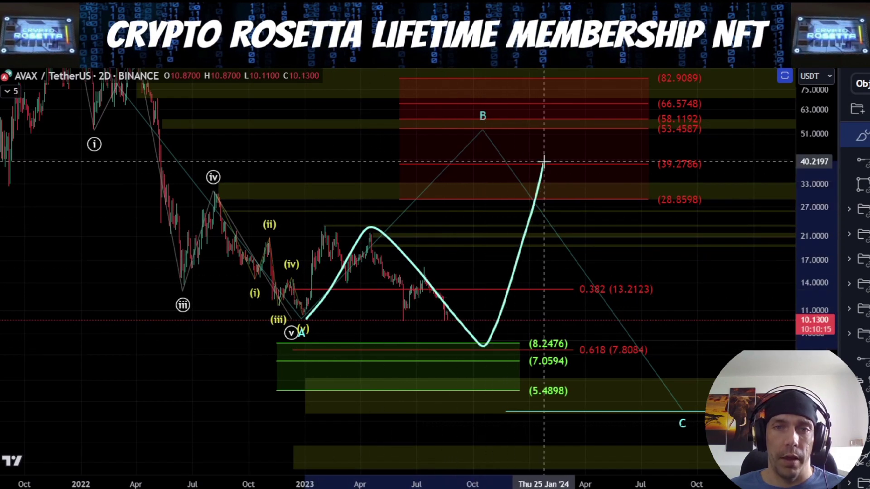
pyautogui.press('Delete')
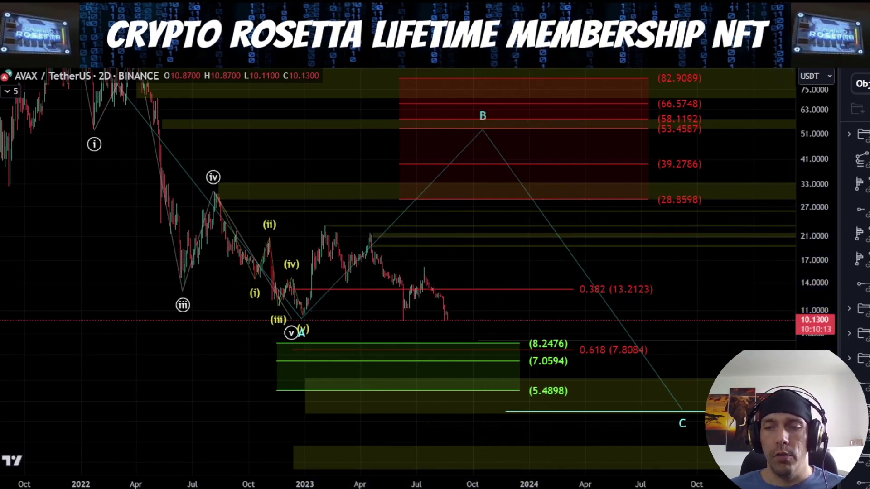
# - Hide the A-B-C count, show the yellow (a)-(b)-(c) count with its w-x-y channel, and stretch the price scale to fit it
pyautogui.click(866, 323)
pyautogui.scroll(4, 864, 272)
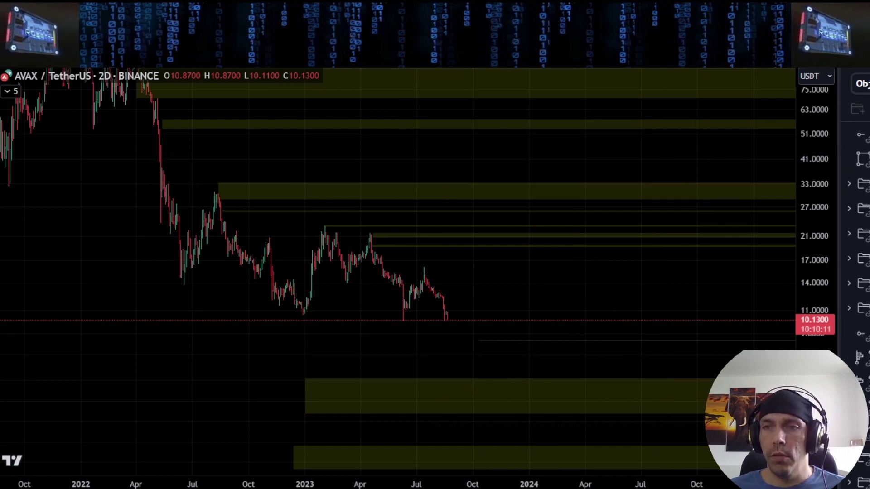
pyautogui.click(867, 309)
pyautogui.scroll(5, 399, 316)
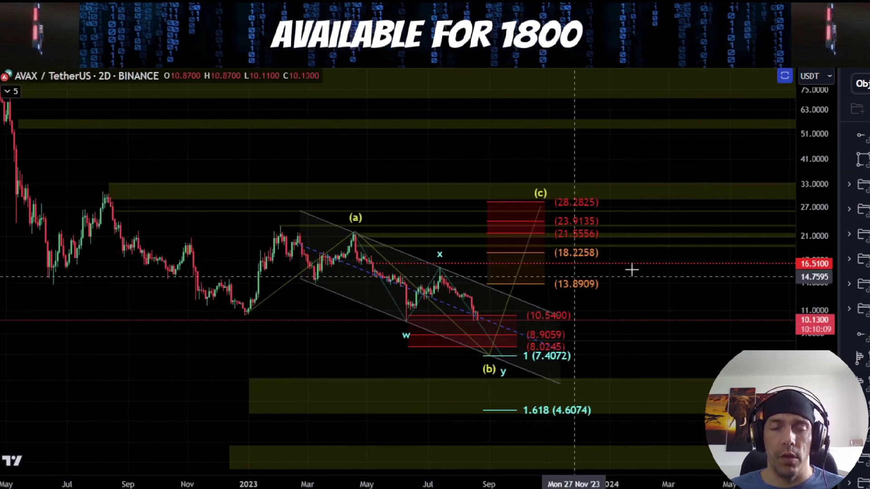
pyautogui.moveTo(822, 377); pyautogui.dragTo(821, 248)
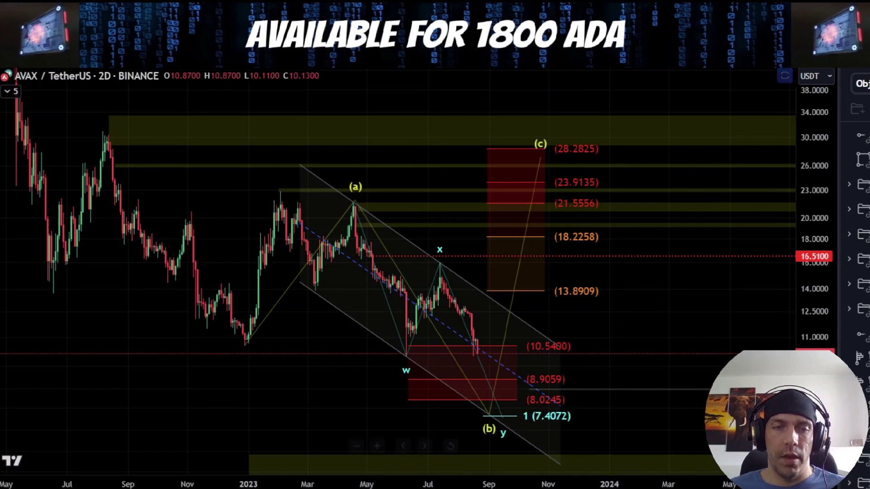
# - Trace the rise to wave (a), the w and x swings and a projected drop toward wave (b), and clear the strokes
pyautogui.moveTo(249, 351)
pyautogui.mouseDown()
pyautogui.moveTo(304, 301)
pyautogui.moveTo(356, 195)
pyautogui.mouseUp()
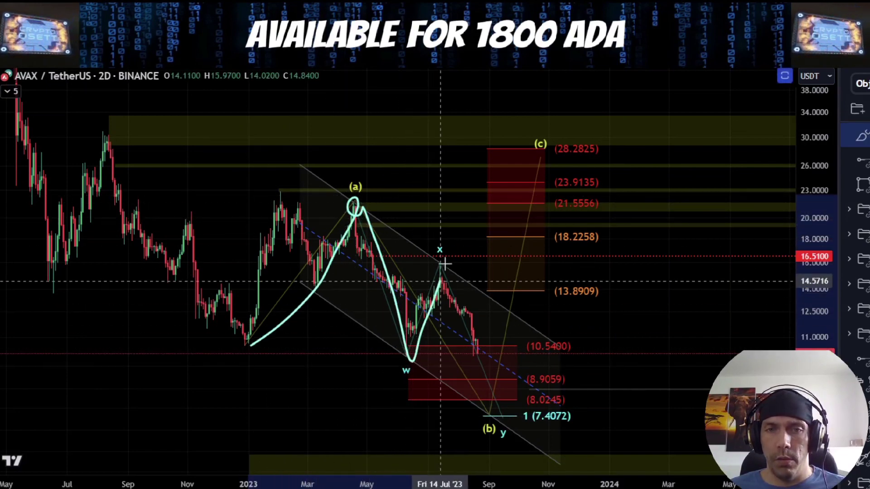
pyautogui.moveTo(477, 352); pyautogui.dragTo(498, 414)
pyautogui.moveTo(567, 404)
pyautogui.mouseDown()
pyautogui.moveTo(528, 430)
pyautogui.moveTo(552, 403)
pyautogui.mouseUp()
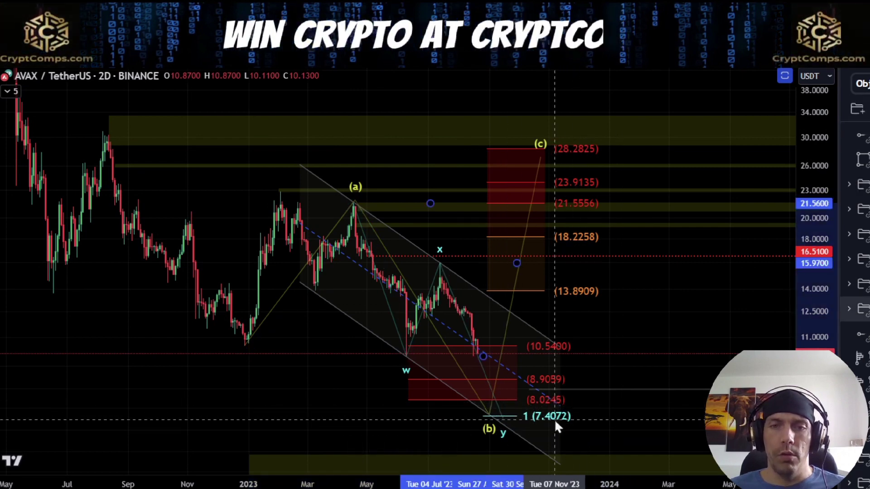
# - Enable the 0.618 level on the wave y Fibonacci extension and deselect the drawing
pyautogui.doubleClick(554, 420)
pyautogui.click(369, 329)
pyautogui.click(691, 417)
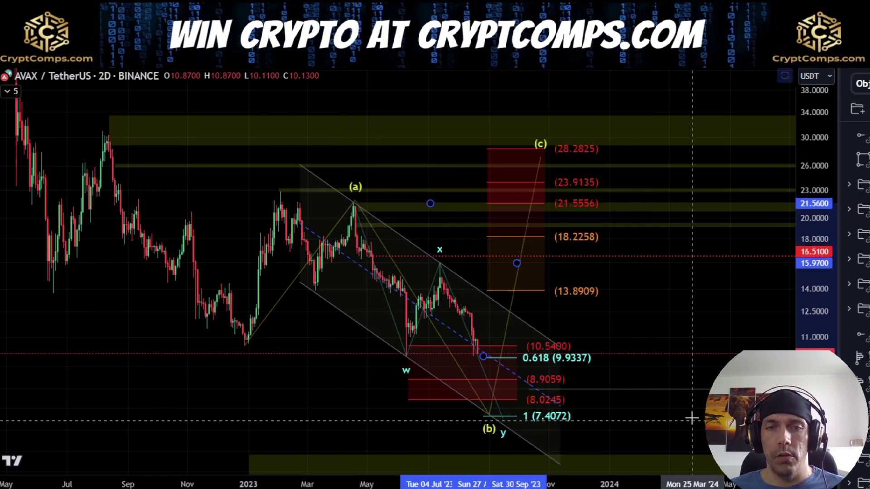
pyautogui.scroll(3, 542, 391)
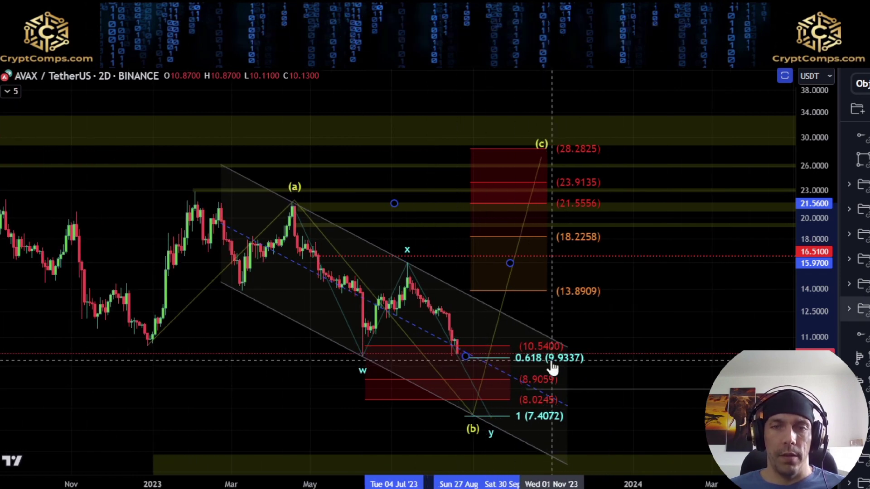
pyautogui.click(327, 398)
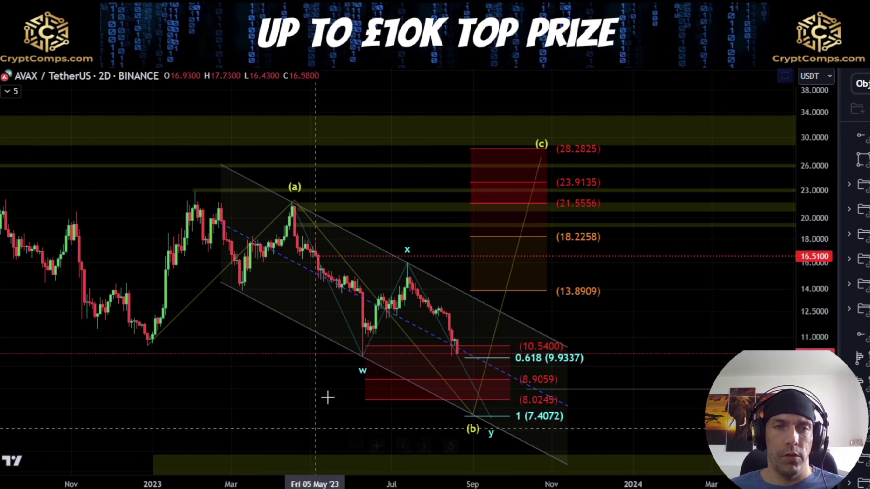
# - Sketch a drop from wave x to the 0.618 level with a rebound, mark the wave x high, and remove the strokes
pyautogui.moveTo(416, 266)
pyautogui.mouseDown()
pyautogui.moveTo(433, 308)
pyautogui.moveTo(451, 312)
pyautogui.moveTo(464, 360)
pyautogui.moveTo(485, 358)
pyautogui.moveTo(497, 248)
pyautogui.mouseUp()
pyautogui.moveTo(401, 265); pyautogui.dragTo(426, 264)
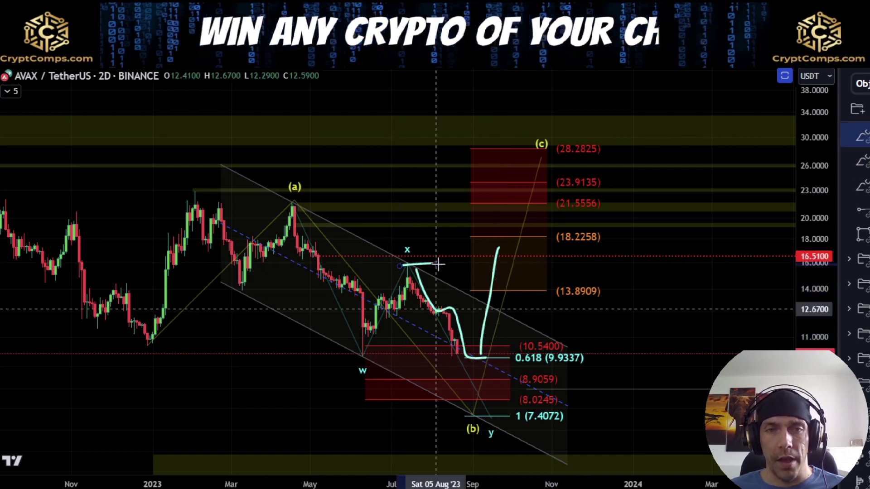
pyautogui.hotkey('ctrl', 'z')
pyautogui.moveTo(464, 348)
pyautogui.mouseDown()
pyautogui.moveTo(429, 355)
pyautogui.moveTo(467, 349)
pyautogui.mouseUp()
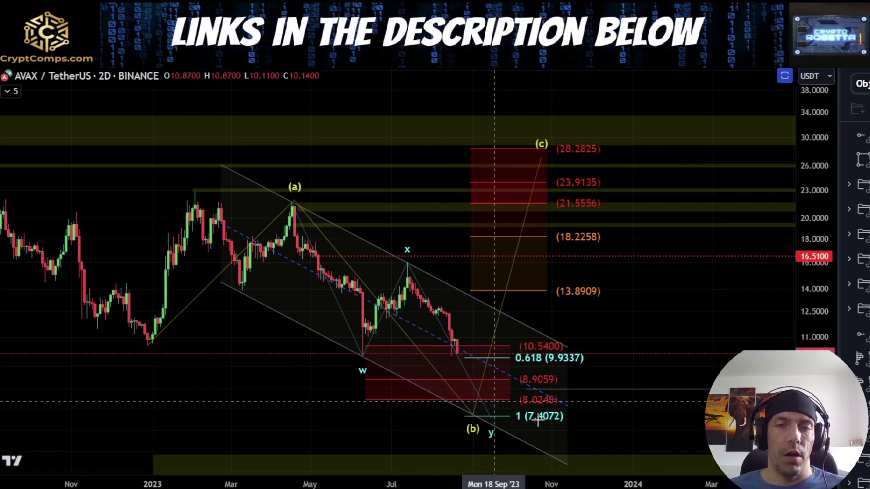
pyautogui.press('Delete')
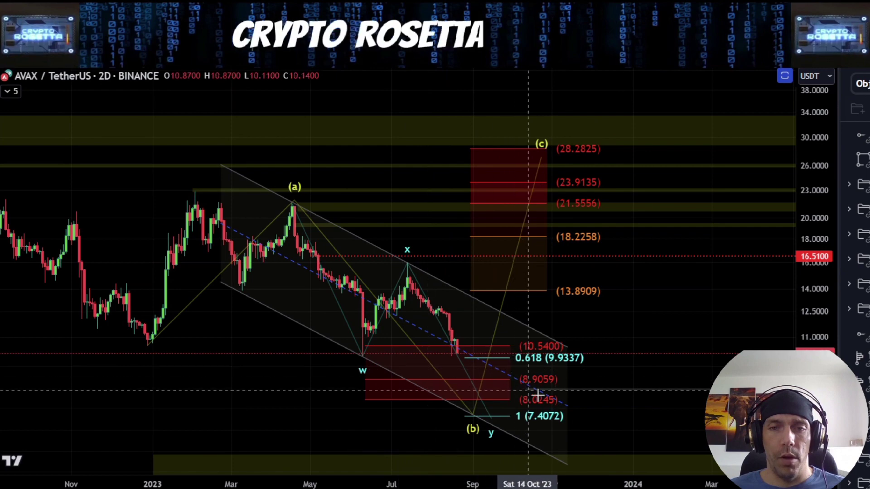
# - Circle the support area from the 0.618 extension level down to 8.0245 with the brush and delete the circle
pyautogui.moveTo(564, 392); pyautogui.dragTo(507, 397)
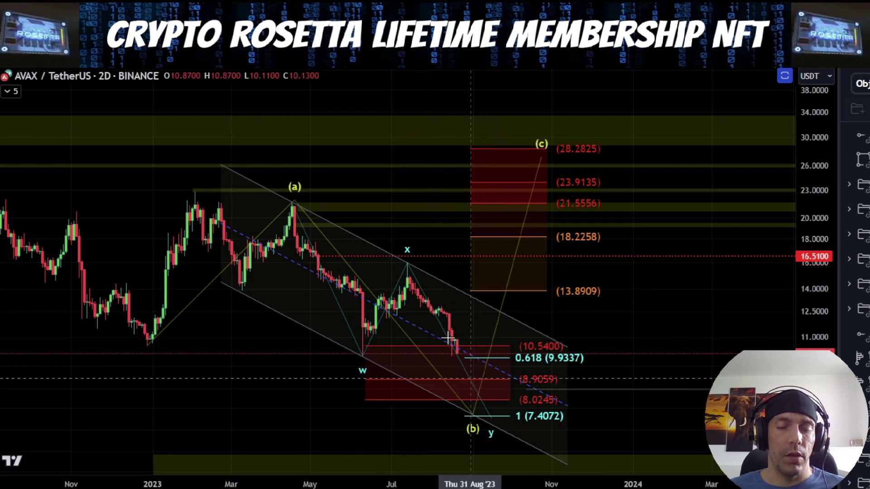
pyautogui.moveTo(492, 362)
pyautogui.mouseDown()
pyautogui.moveTo(466, 360)
pyautogui.moveTo(492, 365)
pyautogui.mouseUp()
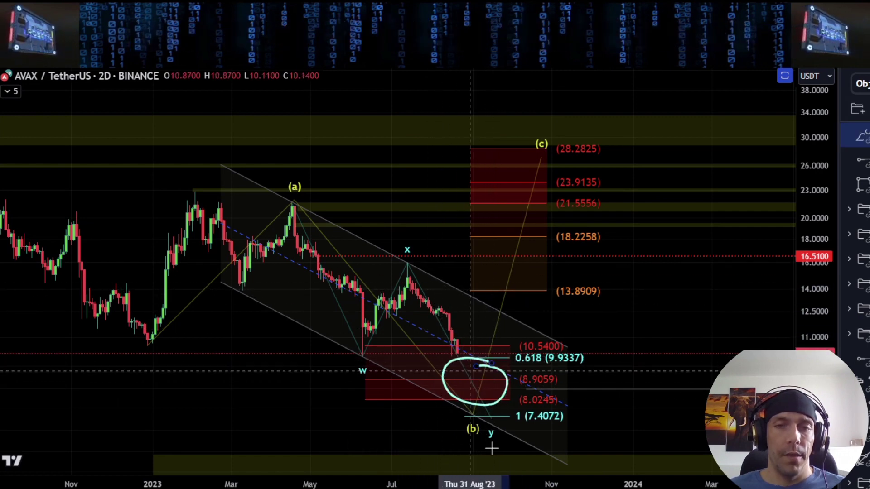
pyautogui.press('Delete')
# - Mark the wave (c) target at 28.2825 and sketch a stroke upward from the wave (a) starting low, undoing both
pyautogui.scroll(-4, 491, 347)
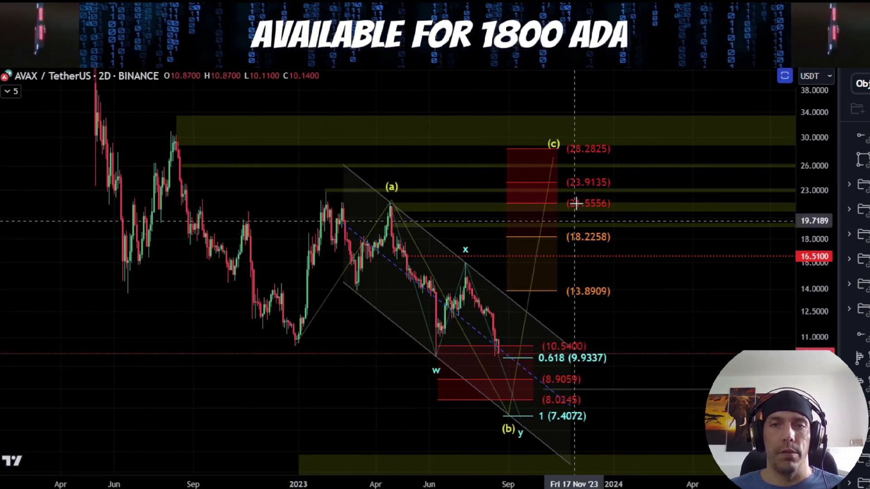
pyautogui.moveTo(823, 183); pyautogui.dragTo(822, 247)
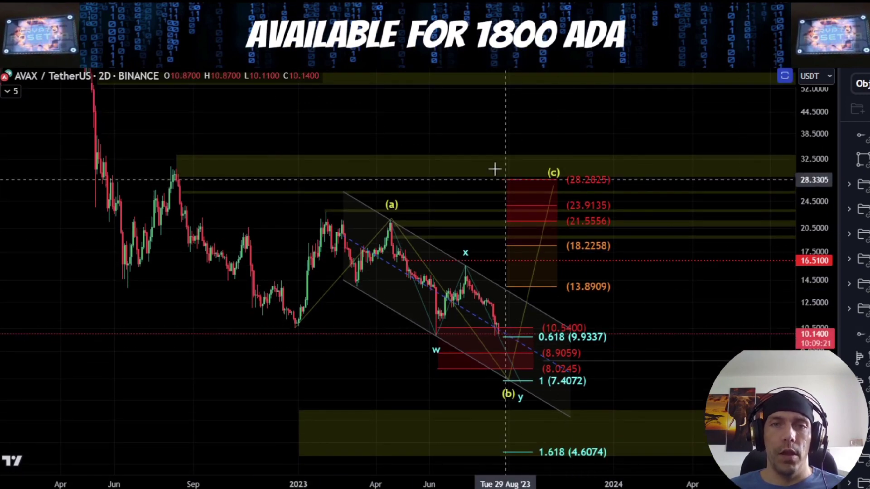
pyautogui.moveTo(516, 179); pyautogui.dragTo(515, 180)
pyautogui.moveTo(320, 327)
pyautogui.mouseDown()
pyautogui.moveTo(548, 174)
pyautogui.moveTo(701, 305)
pyautogui.moveTo(777, 102)
pyautogui.mouseUp()
pyautogui.hotkey('ctrl', 'z')
pyautogui.hotkey('ctrl', 'z')
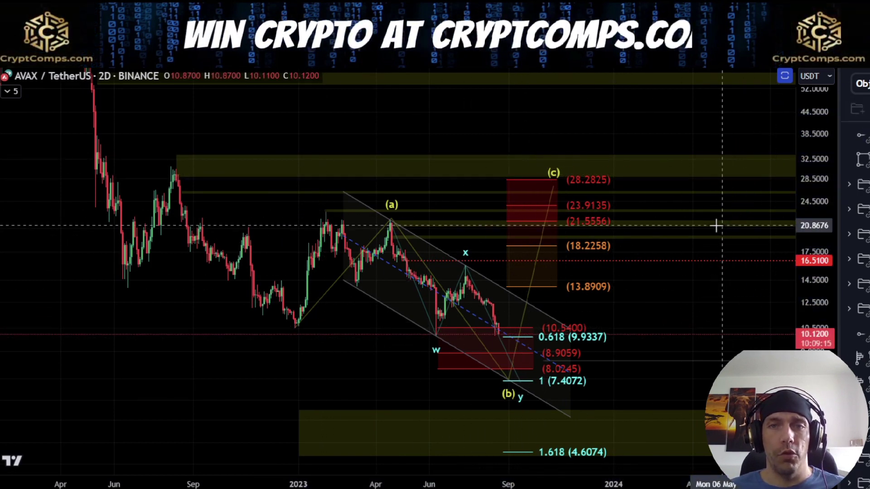
# - Compress the price scale to show the full history and circle the low where wave (a) starts with the brush
pyautogui.scroll(-6, 716, 225)
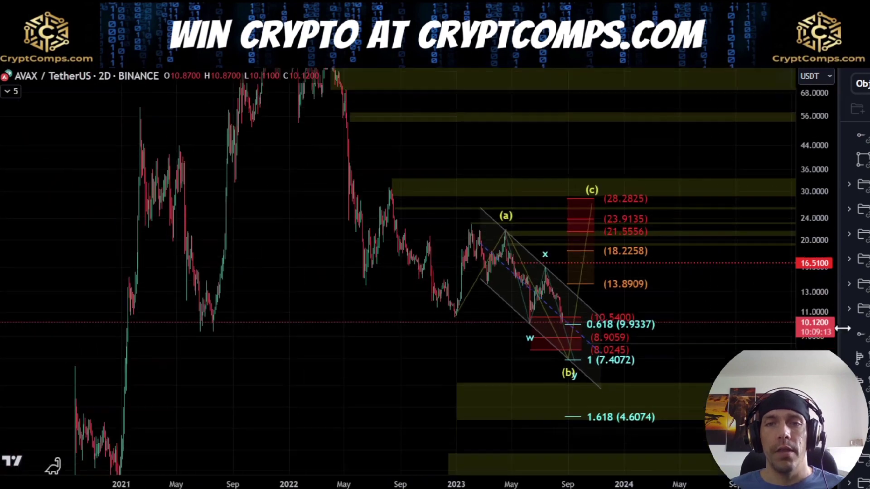
pyautogui.moveTo(827, 328); pyautogui.dragTo(825, 395)
pyautogui.moveTo(472, 300)
pyautogui.mouseDown()
pyautogui.moveTo(443, 309)
pyautogui.moveTo(448, 292)
pyautogui.mouseUp()
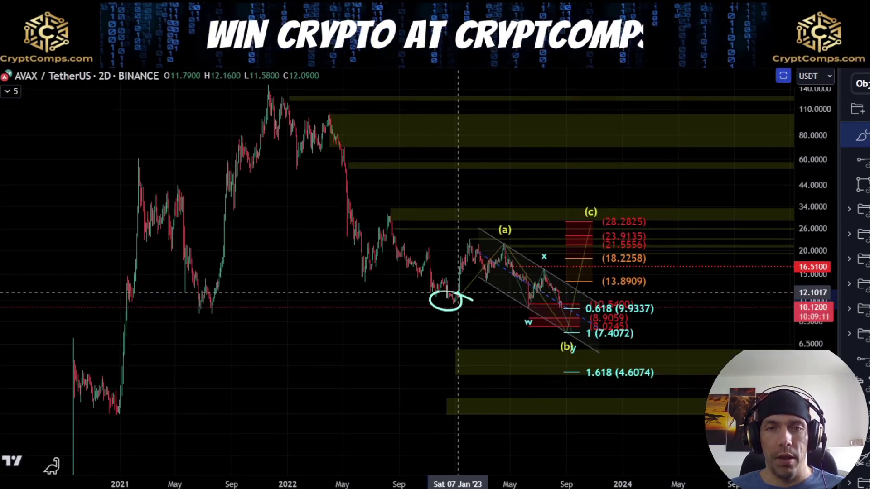
# - Hide the (a)-(b)-(c) count and display the (i)–(v) ending diagonal count with its 21.5600 invalidation level
pyautogui.scroll(-1, 861, 358)
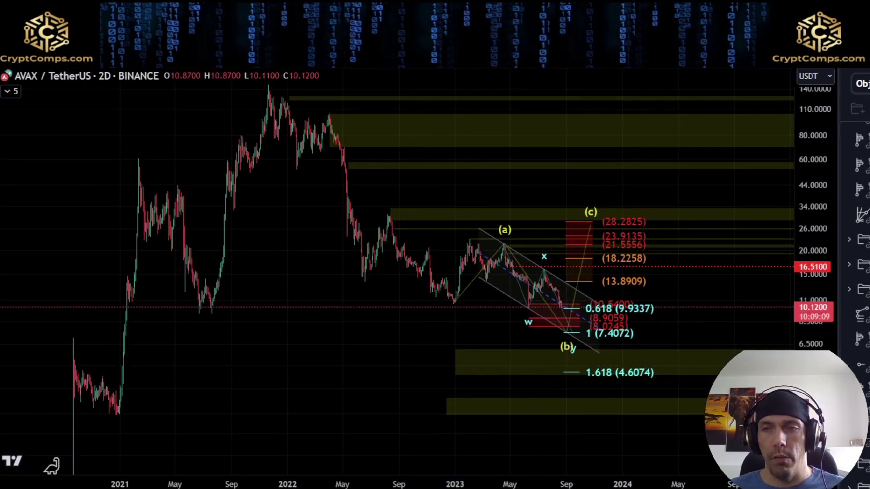
pyautogui.click(868, 281)
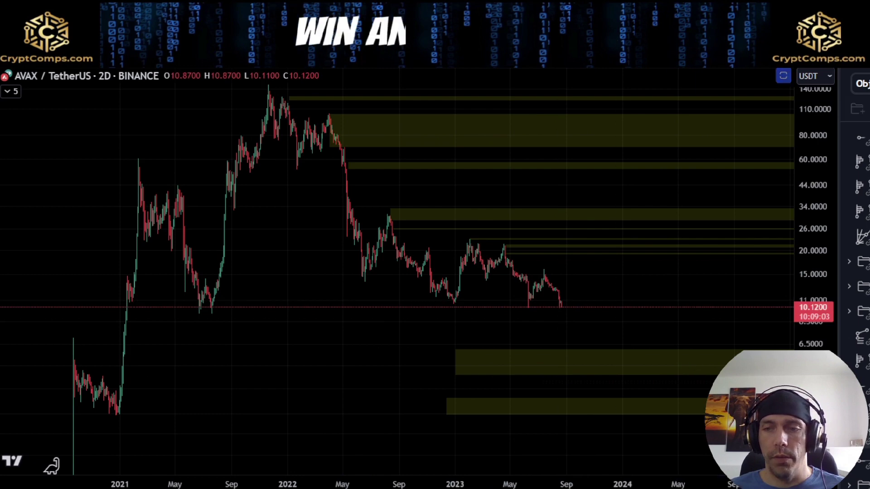
pyautogui.scroll(-3, 861, 380)
pyautogui.scroll(-3, 860, 380)
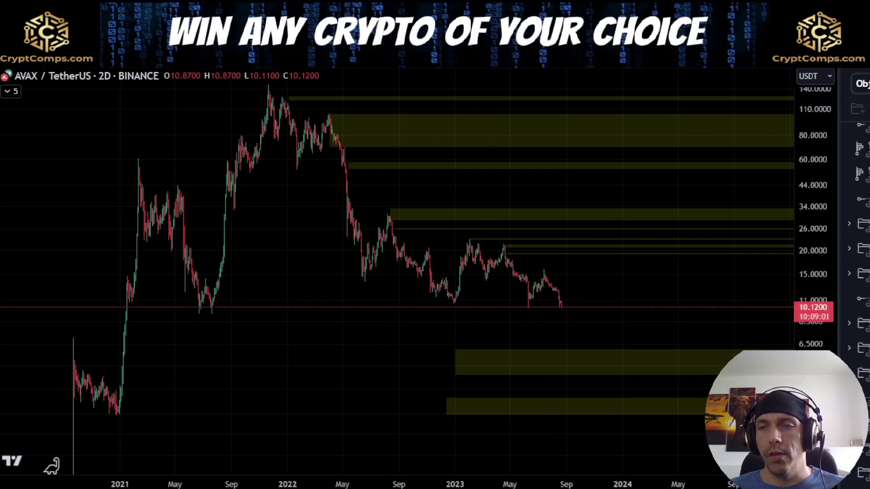
pyautogui.click(866, 348)
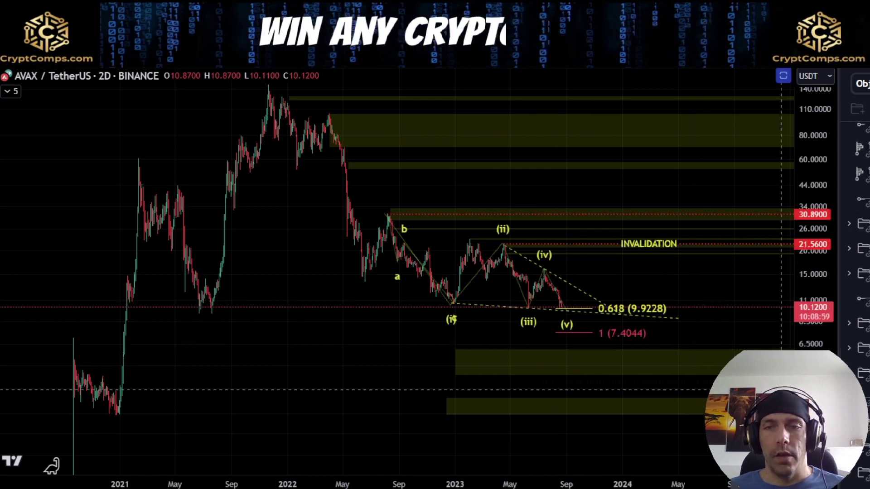
# - Sketch the decline from the 30.8900 high to the wave (i) low with the brush and delete the stroke
pyautogui.moveTo(814, 399); pyautogui.dragTo(814, 277)
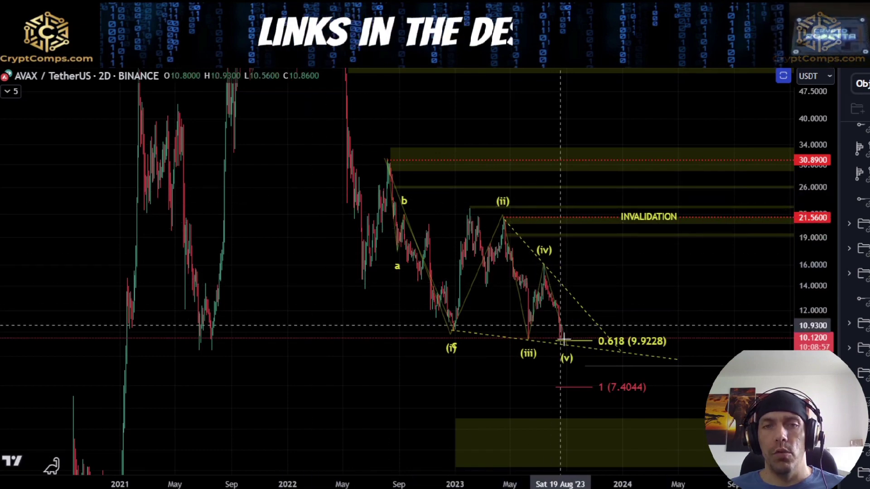
pyautogui.scroll(2, 563, 358)
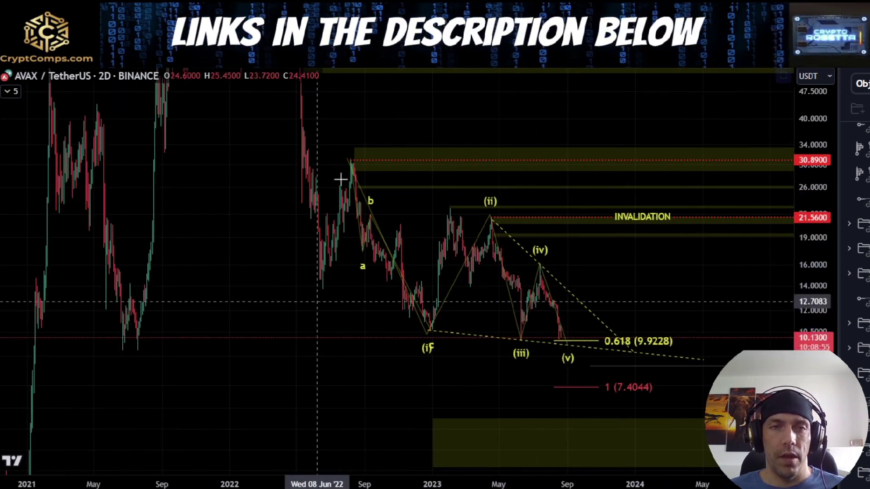
pyautogui.moveTo(355, 163)
pyautogui.mouseDown()
pyautogui.moveTo(366, 257)
pyautogui.moveTo(427, 314)
pyautogui.moveTo(434, 332)
pyautogui.mouseUp()
pyautogui.press('Delete')
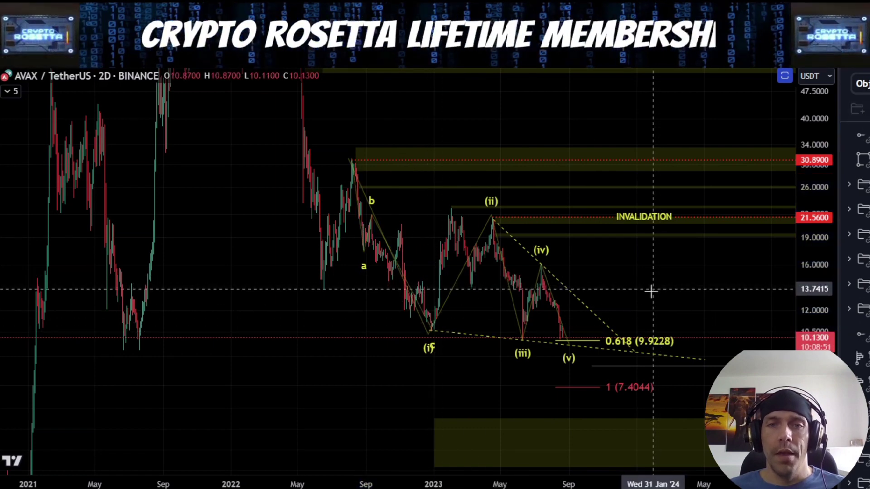
# - Trace the path from the 30.8900 high through waves (i), (ii), (iii) and (iv) with the brush, and remove it
pyautogui.scroll(3, 651, 291)
pyautogui.moveTo(241, 151); pyautogui.dragTo(361, 336)
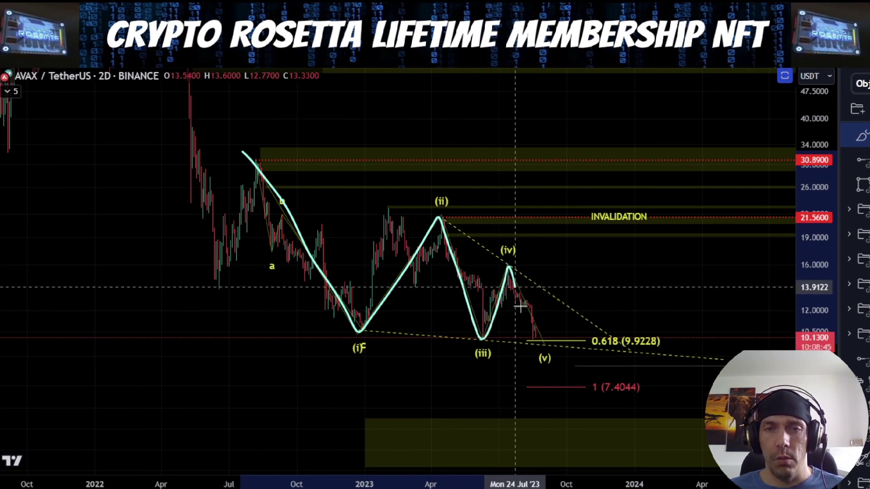
pyautogui.scroll(1, 638, 346)
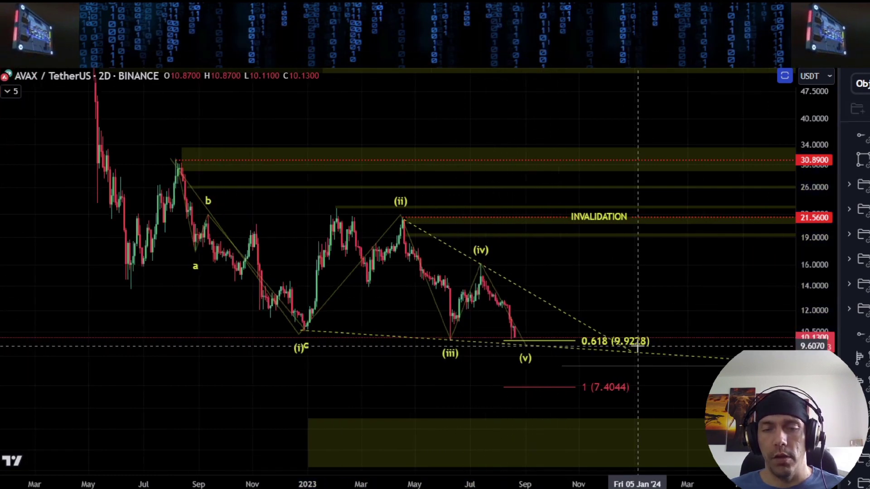
# - Sketch the internal swings of the decline from wave (ii) to wave (iii) and remove the stroke
pyautogui.scroll(1, 638, 346)
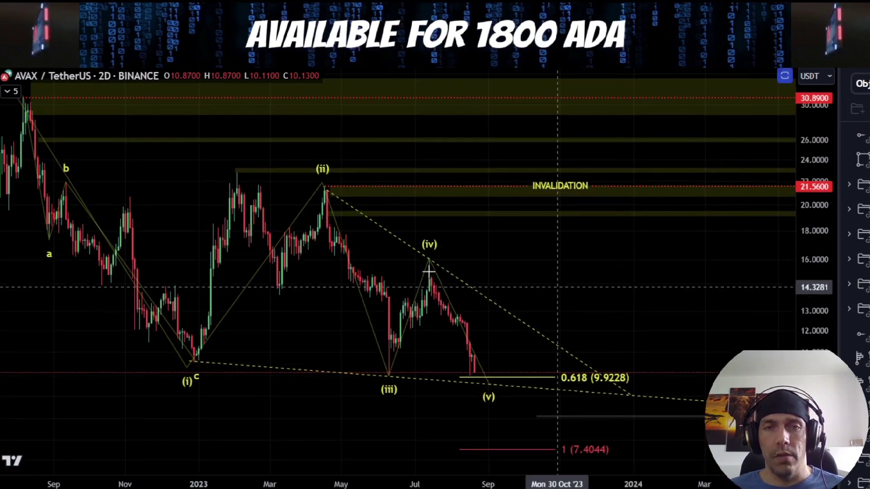
pyautogui.moveTo(570, 267); pyautogui.dragTo(560, 214)
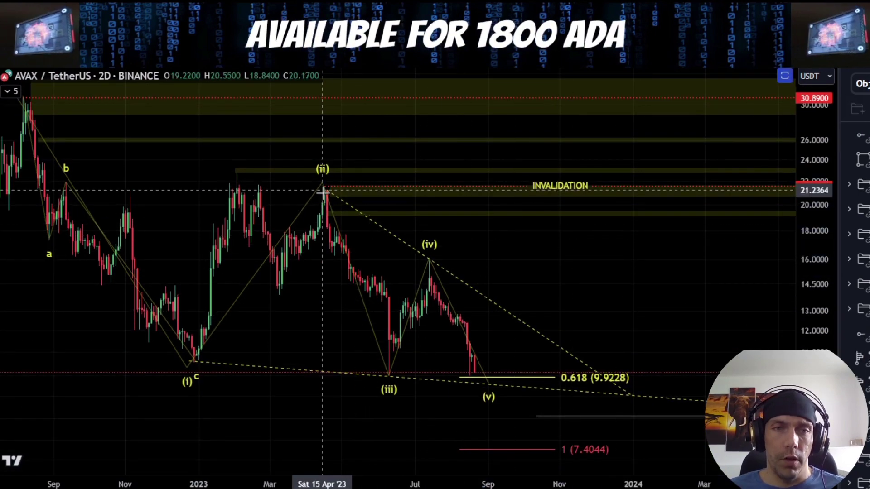
pyautogui.moveTo(323, 192); pyautogui.dragTo(332, 254)
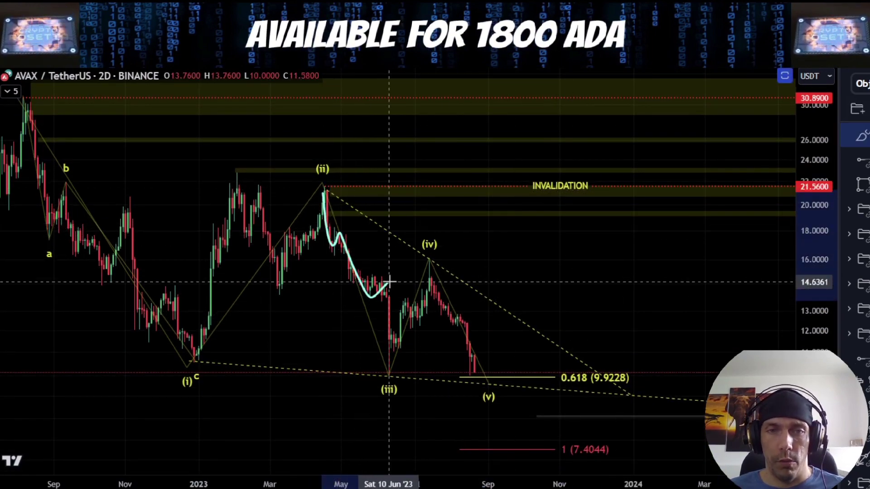
pyautogui.moveTo(389, 282); pyautogui.dragTo(397, 369)
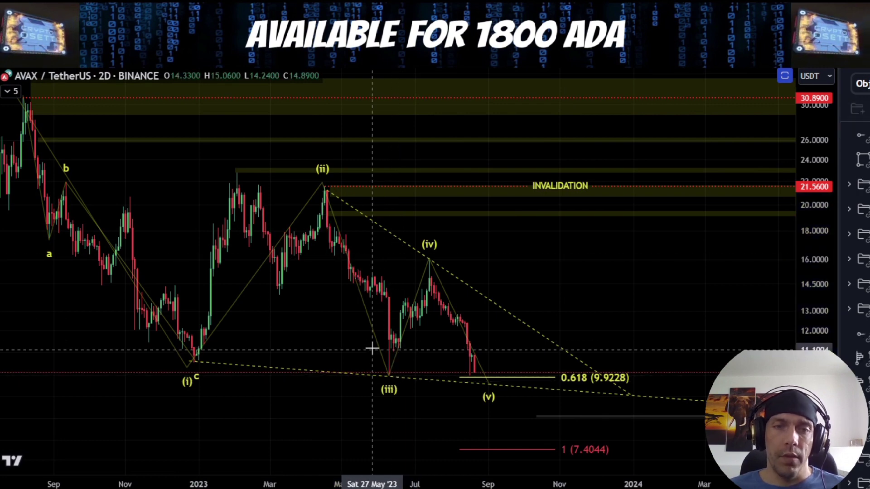
# - Trace waves (iii), (iv) and (v) from the wave (ii) high down towards the 7.4044 level, and delete the stroke
pyautogui.moveTo(326, 195); pyautogui.dragTo(398, 385)
pyautogui.moveTo(438, 249); pyautogui.dragTo(474, 340)
pyautogui.moveTo(510, 428); pyautogui.dragTo(517, 440)
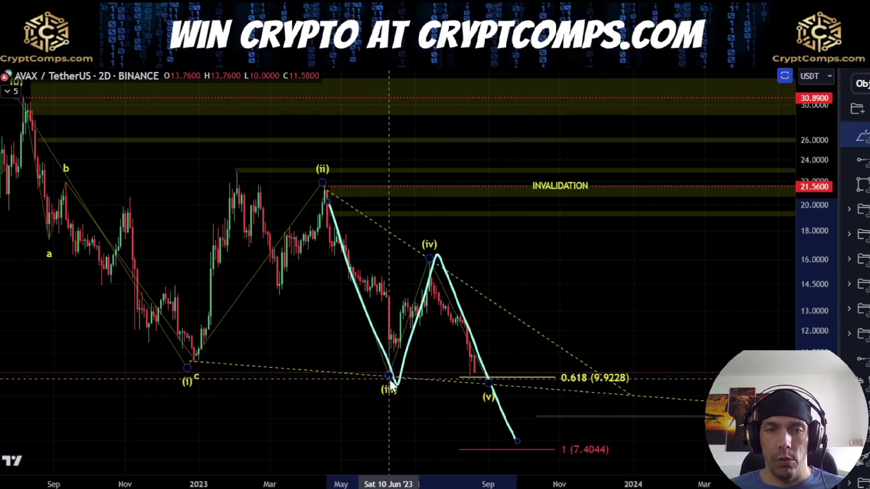
pyautogui.press('Delete')
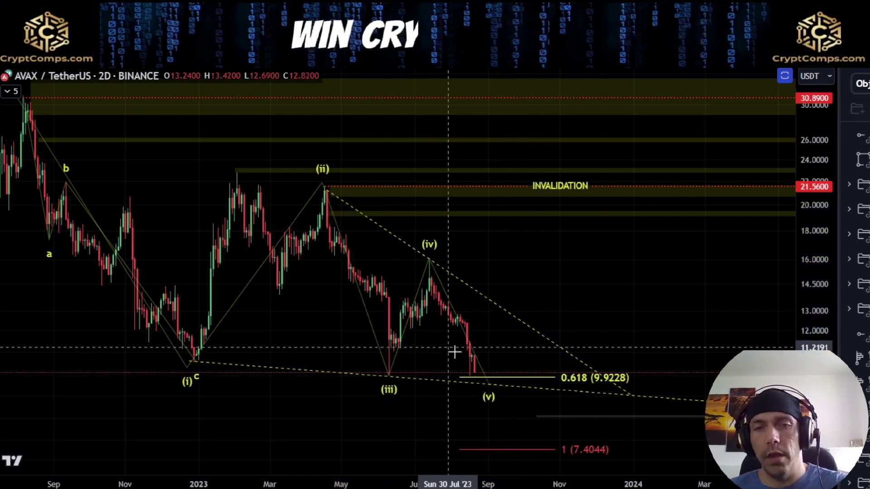
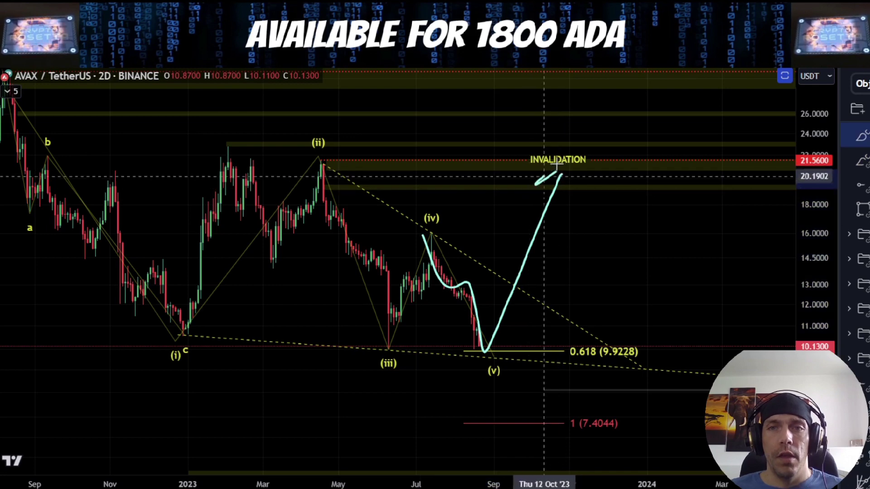
# - Mark the wave (ii) high at the invalidation level and undo the brush strokes, including the projected rally
pyautogui.moveTo(304, 162); pyautogui.dragTo(354, 159)
pyautogui.hotkey('ctrl', 'z')
pyautogui.hotkey('ctrl', 'z')
pyautogui.hotkey('ctrl', 'z')
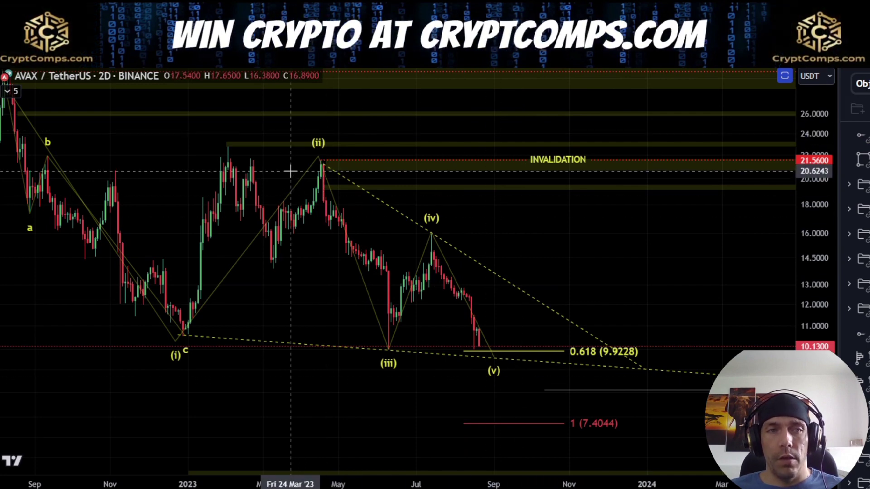
# - Replace the (i)–(v) diagonal count with the (a)–(e) triangle count, trace its legs up to wave (e), and undo the stroke
pyautogui.moveTo(559, 268); pyautogui.dragTo(525, 260)
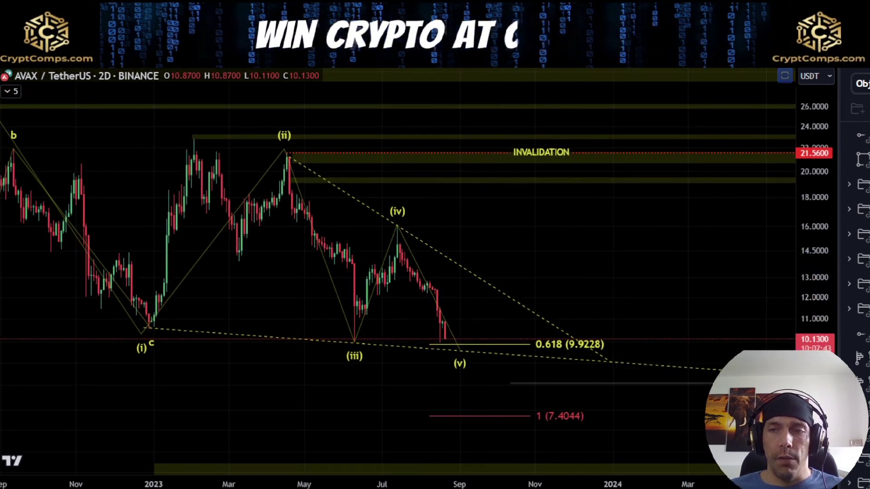
pyautogui.scroll(-3, 698, 279)
pyautogui.moveTo(803, 217); pyautogui.dragTo(829, 313)
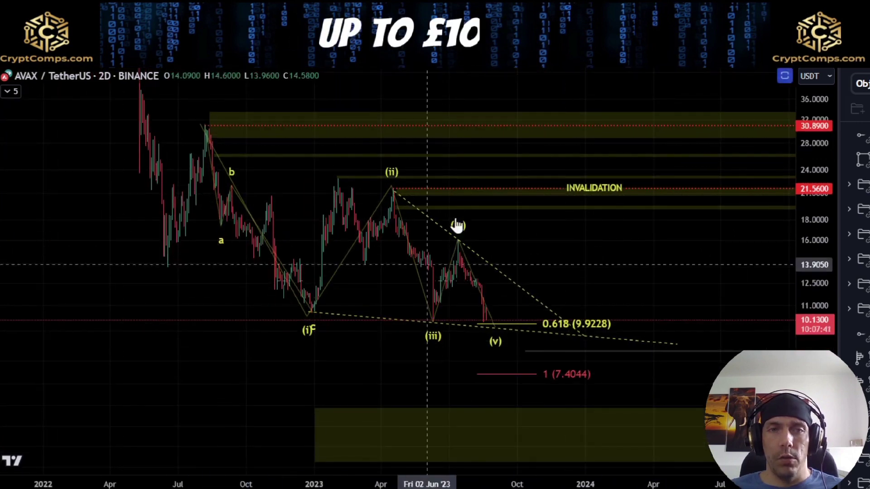
pyautogui.moveTo(588, 264); pyautogui.dragTo(613, 292)
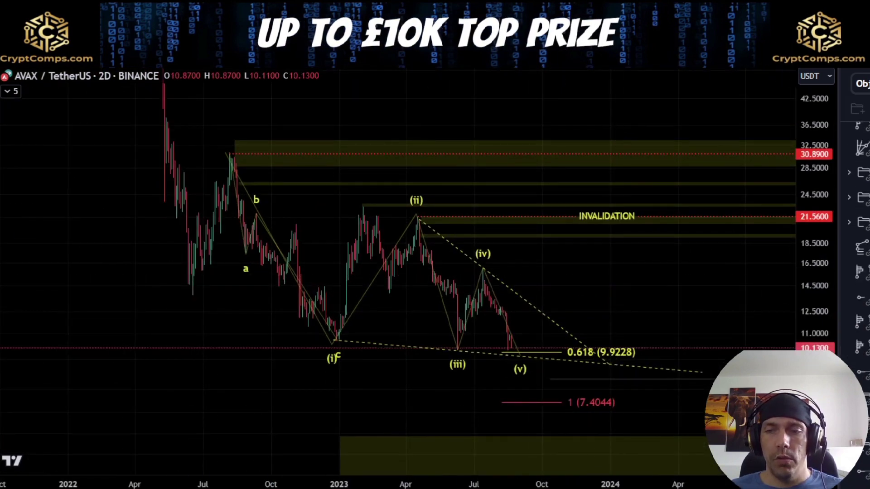
pyautogui.click(867, 348)
pyautogui.scroll(-1, 868, 348)
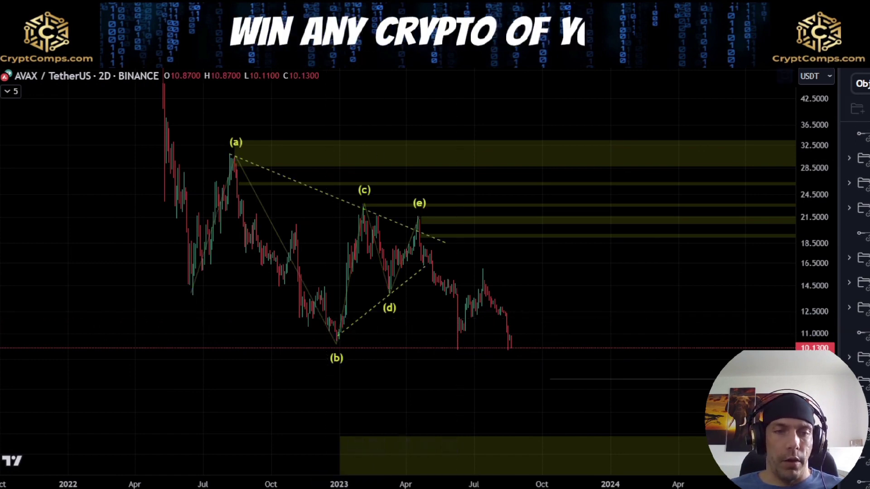
pyautogui.moveTo(194, 284)
pyautogui.mouseDown()
pyautogui.moveTo(236, 147)
pyautogui.moveTo(337, 333)
pyautogui.moveTo(365, 217)
pyautogui.moveTo(390, 292)
pyautogui.moveTo(415, 209)
pyautogui.mouseUp()
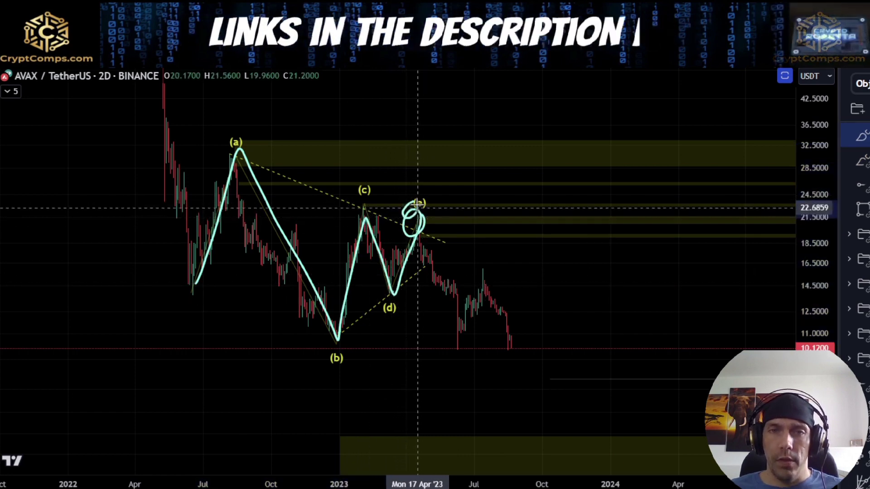
pyautogui.hotkey('ctrl', 'z')
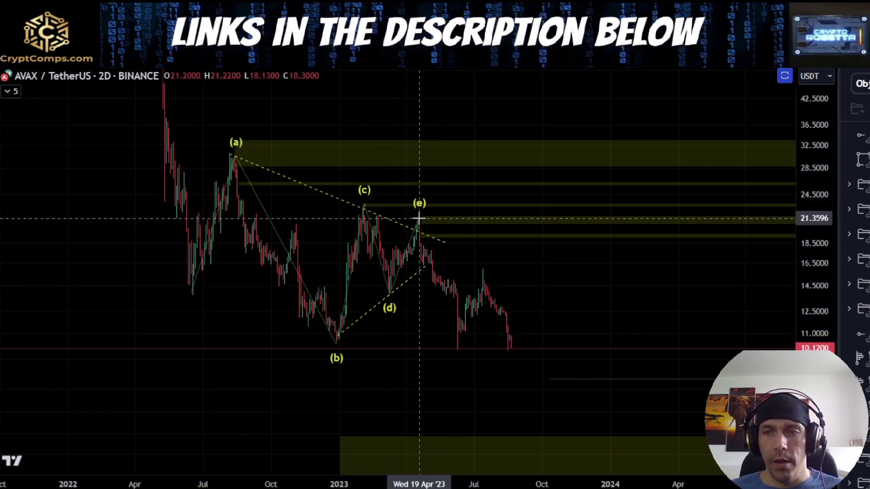
# - Display the (i)–(v) count following the triangle with its 15.9700 invalidation level, trace its waves, and delete the stroke
pyautogui.scroll(-8, 857, 272)
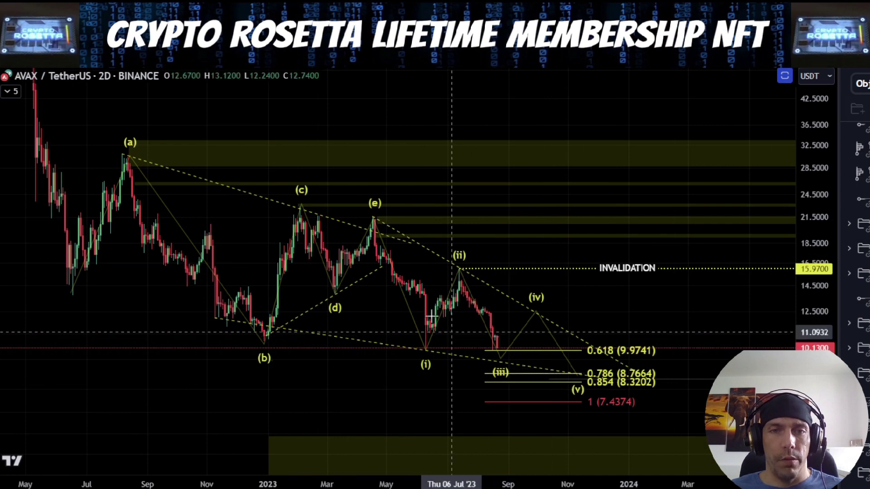
pyautogui.moveTo(375, 221); pyautogui.dragTo(428, 354)
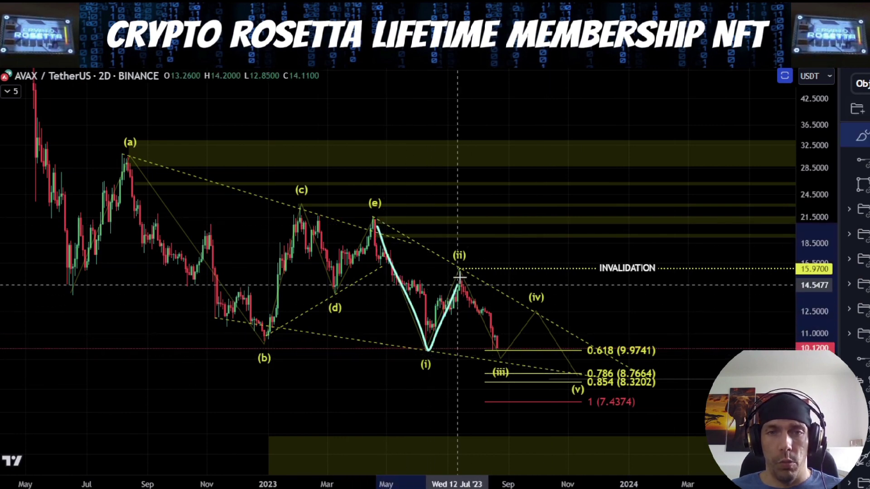
pyautogui.moveTo(537, 310); pyautogui.dragTo(580, 394)
pyautogui.press('Delete')
# - Sketch the zigzag drop from wave (ii) to wave (iii) and circle the 0.618 level at 9.9741, undoing both marks
pyautogui.moveTo(458, 273); pyautogui.dragTo(491, 319)
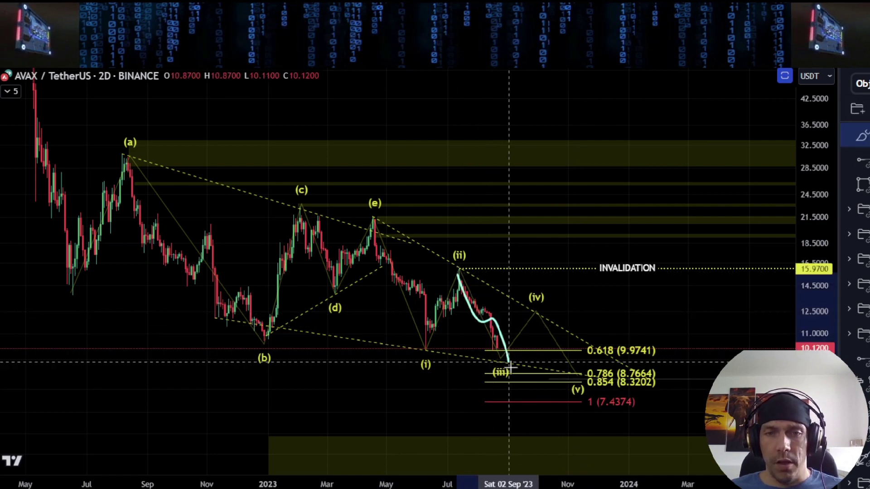
pyautogui.hotkey('ctrl', 'z')
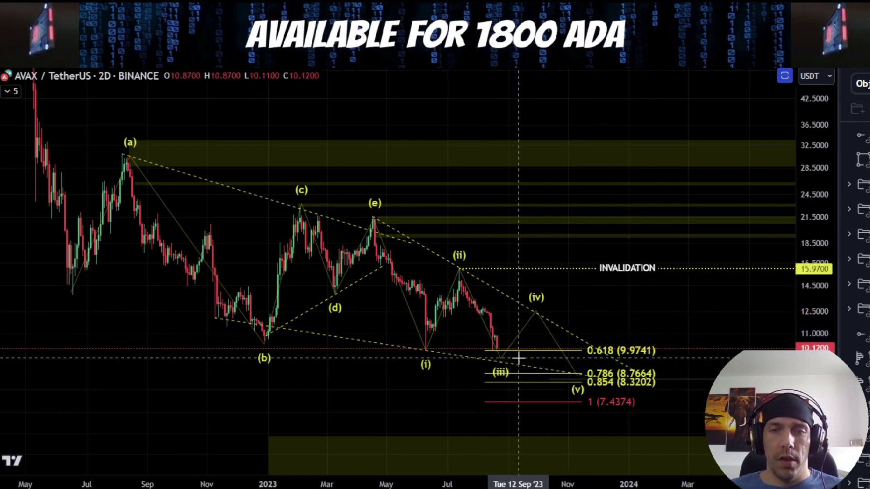
pyautogui.moveTo(673, 343); pyautogui.dragTo(679, 348)
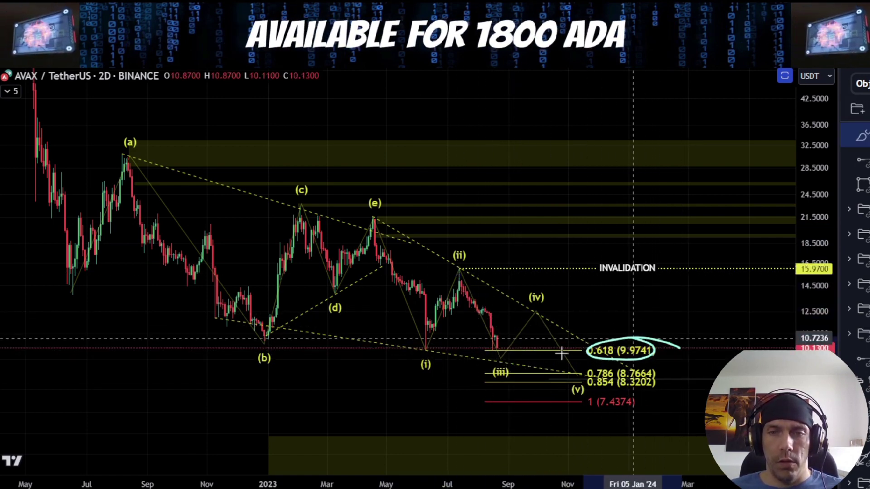
pyautogui.hotkey('ctrl', 'z')
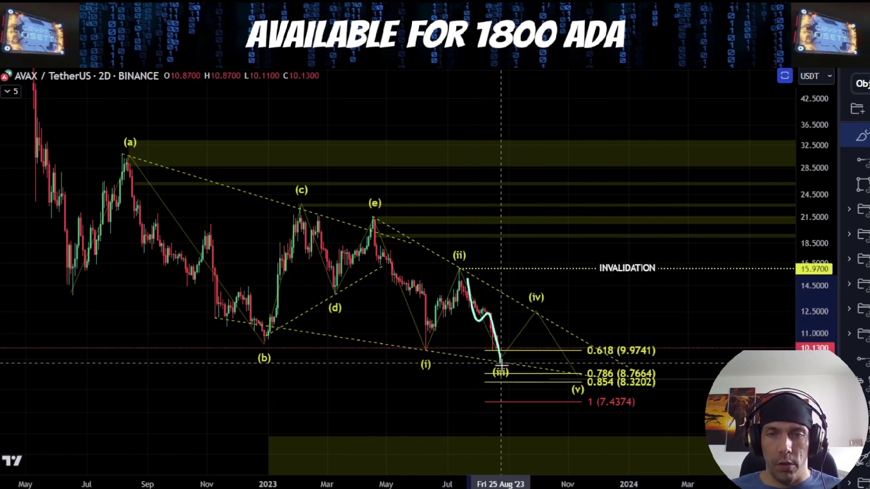
# - Circle the 1 extension level at 7.4374 and sketch a rise to wave (iv) with a drop to (v), removing the marks
pyautogui.moveTo(627, 392)
pyautogui.mouseDown()
pyautogui.moveTo(572, 401)
pyautogui.moveTo(652, 400)
pyautogui.mouseUp()
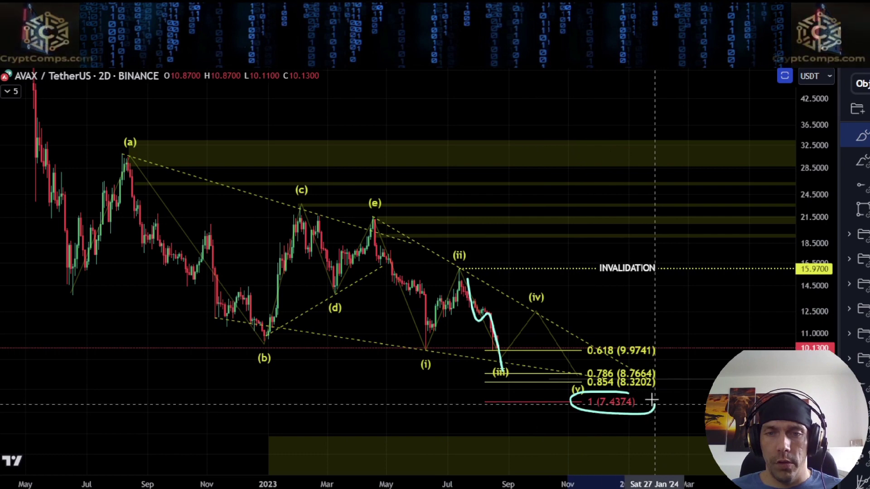
pyautogui.hotkey('ctrl', 'z')
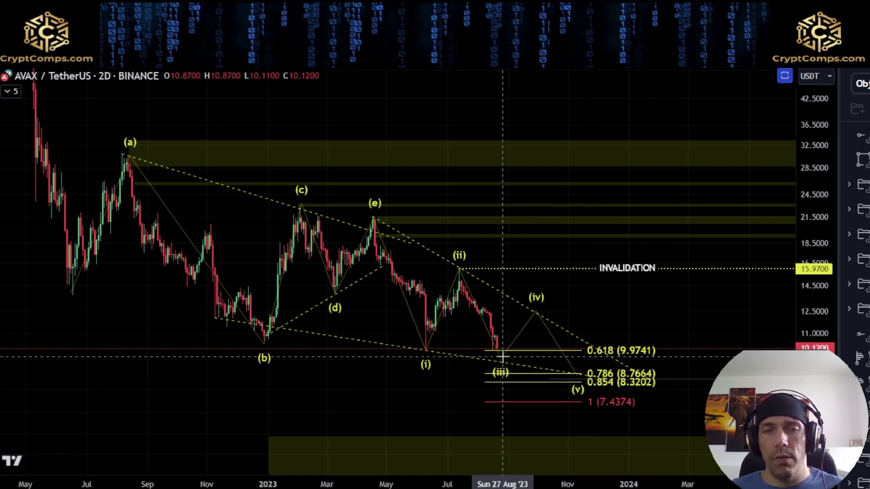
pyautogui.moveTo(511, 385); pyautogui.dragTo(541, 318)
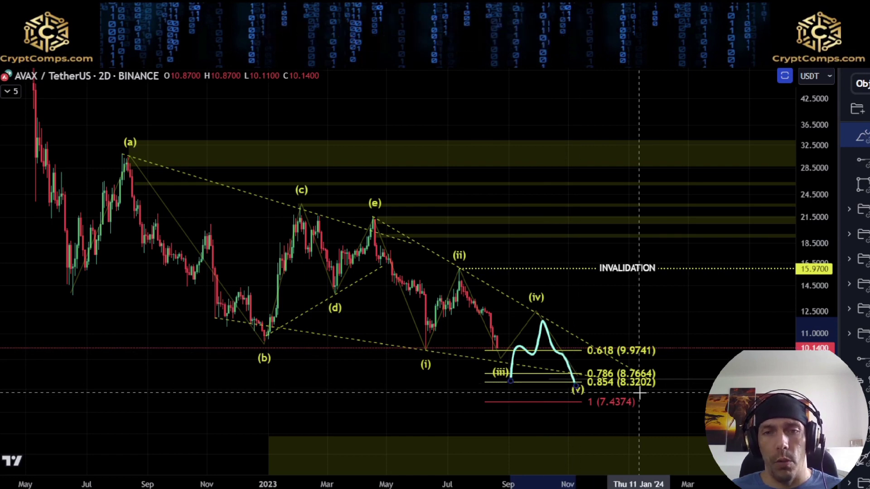
pyautogui.press('Delete')
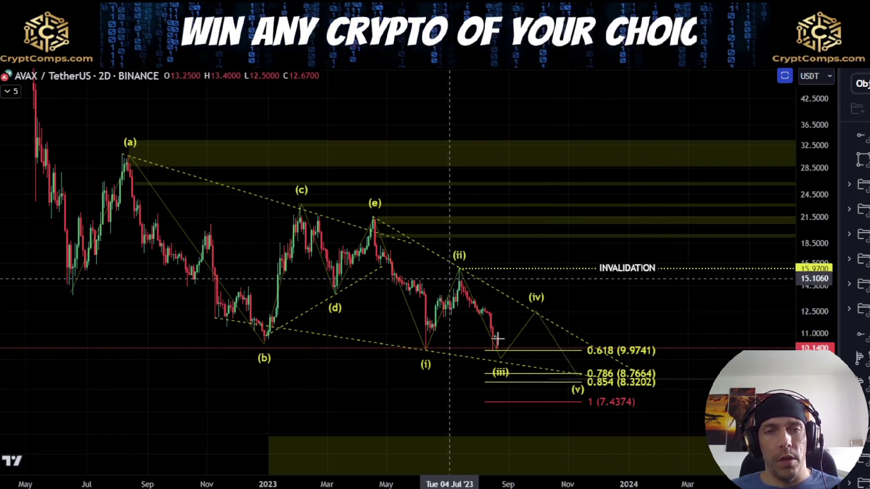
# - Trace wave (i) down from wave (e) and wave (iii) down from wave (ii) with the brush, removing the strokes
pyautogui.moveTo(377, 230); pyautogui.dragTo(431, 369)
pyautogui.moveTo(462, 271); pyautogui.dragTo(505, 386)
pyautogui.press('Delete')
pyautogui.hotkey('ctrl', 'z')
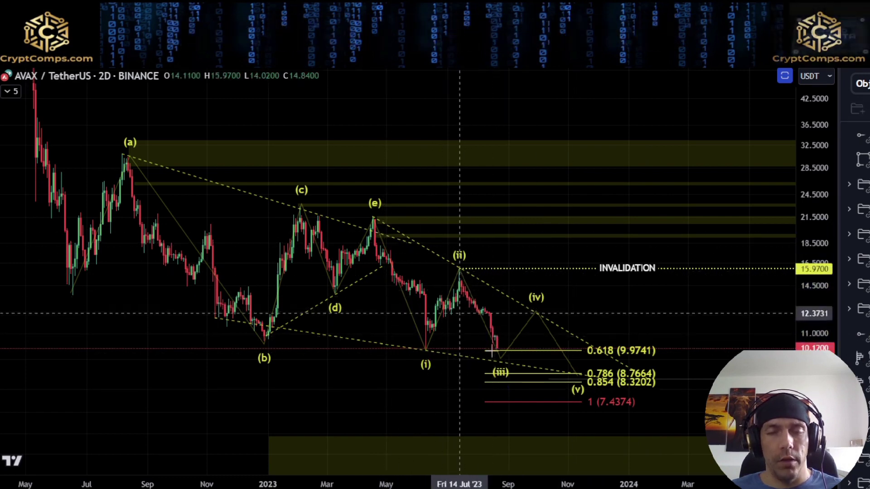
# - Trace waves (i) and (iii) down with the brush again, and sketch the rise to wave (iv) with the drop to (v)
pyautogui.moveTo(384, 228); pyautogui.dragTo(426, 351)
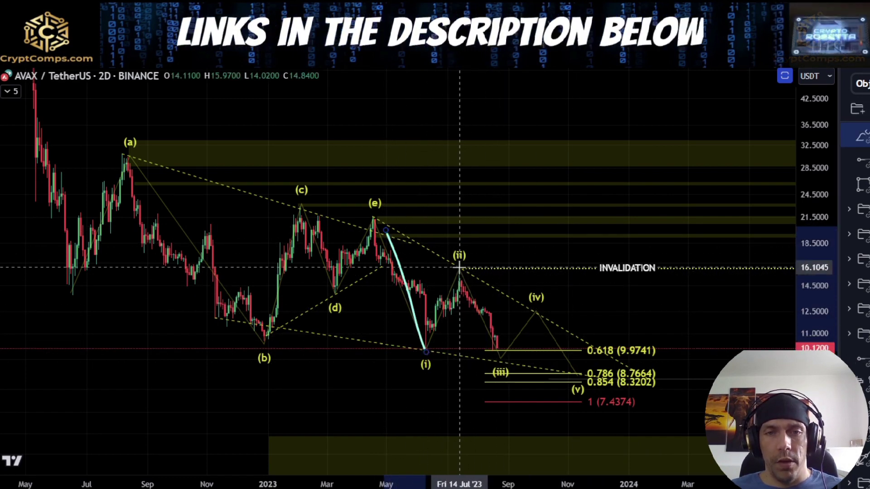
pyautogui.moveTo(460, 271); pyautogui.dragTo(498, 363)
pyautogui.moveTo(532, 311); pyautogui.dragTo(535, 317)
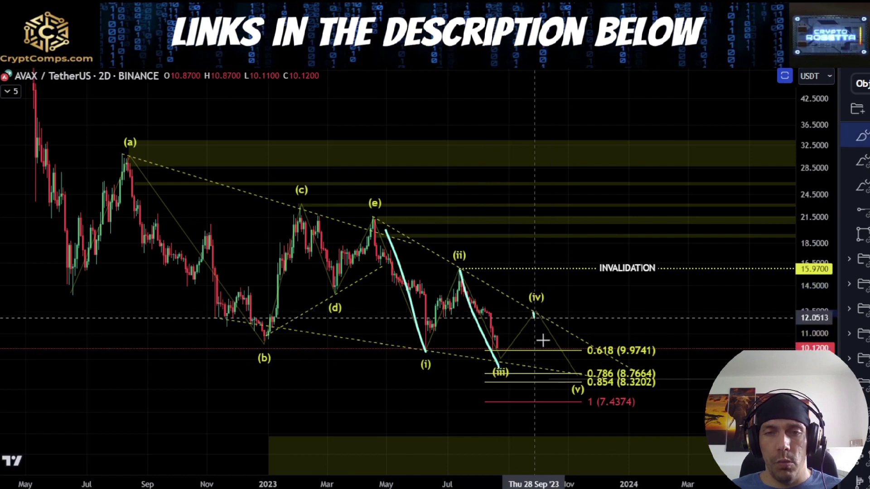
pyautogui.hotkey('ctrl', 'z')
pyautogui.hotkey('ctrl', 'z')
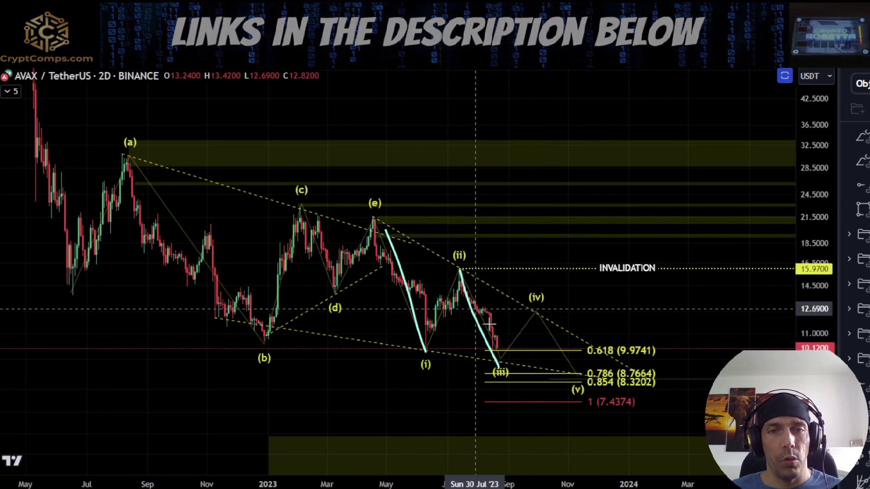
pyautogui.moveTo(501, 358); pyautogui.dragTo(535, 313)
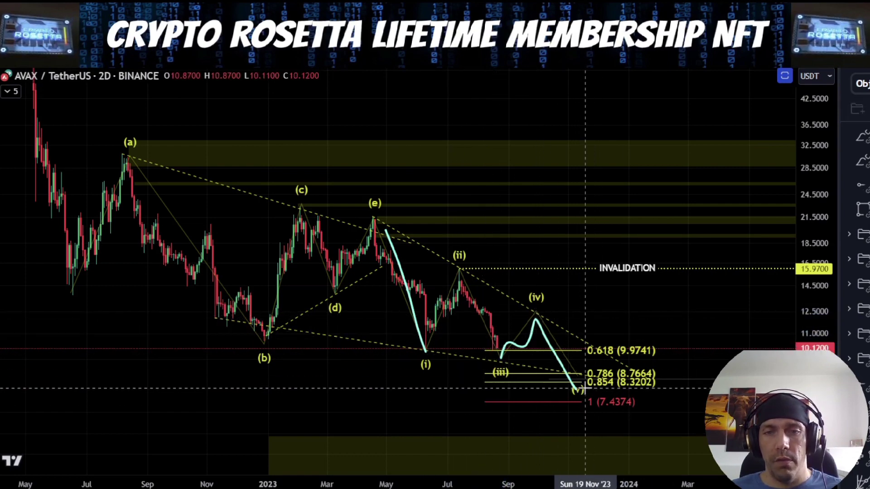
# - Sketch an arc around the triangle structure and an upward arrow from wave (v) past the 15.9700 invalidation level, deleting both marks
pyautogui.scroll(-5, 527, 338)
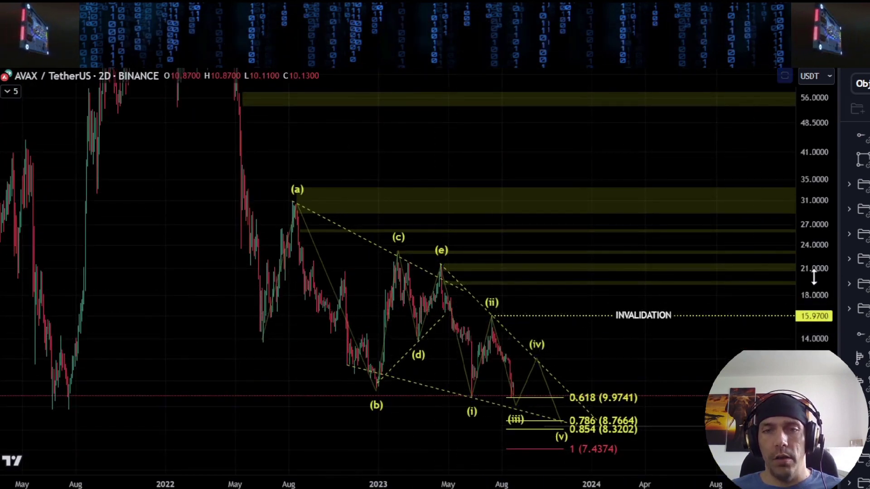
pyautogui.moveTo(814, 276); pyautogui.dragTo(814, 317)
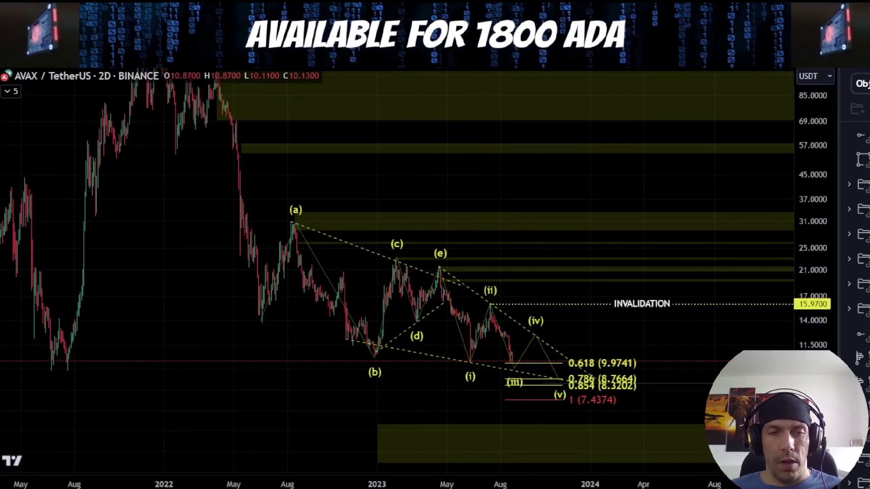
pyautogui.moveTo(566, 300)
pyautogui.mouseDown()
pyautogui.moveTo(389, 236)
pyautogui.moveTo(401, 362)
pyautogui.mouseUp()
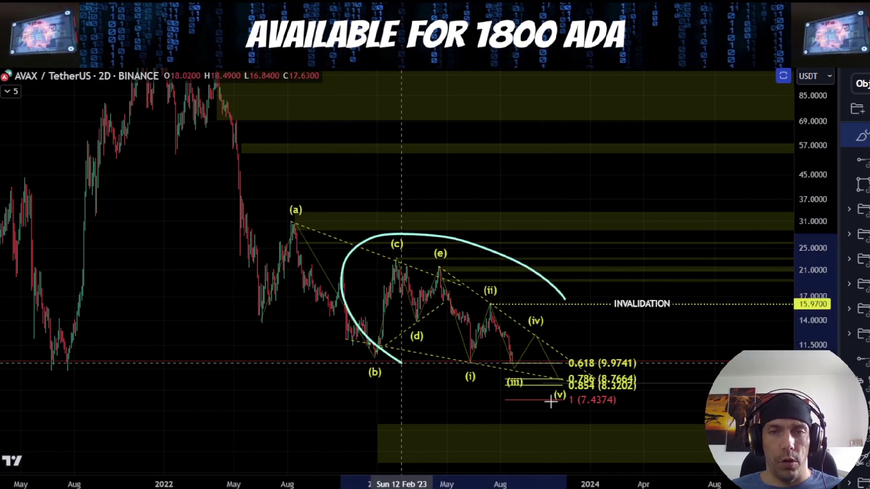
pyautogui.press('Delete')
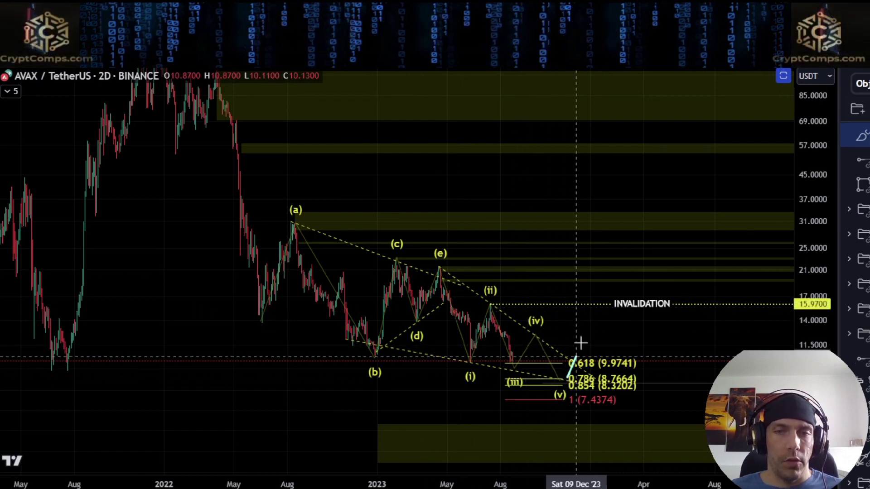
pyautogui.moveTo(580, 343)
pyautogui.mouseDown()
pyautogui.moveTo(584, 294)
pyautogui.moveTo(577, 312)
pyautogui.moveTo(600, 311)
pyautogui.moveTo(573, 311)
pyautogui.mouseUp()
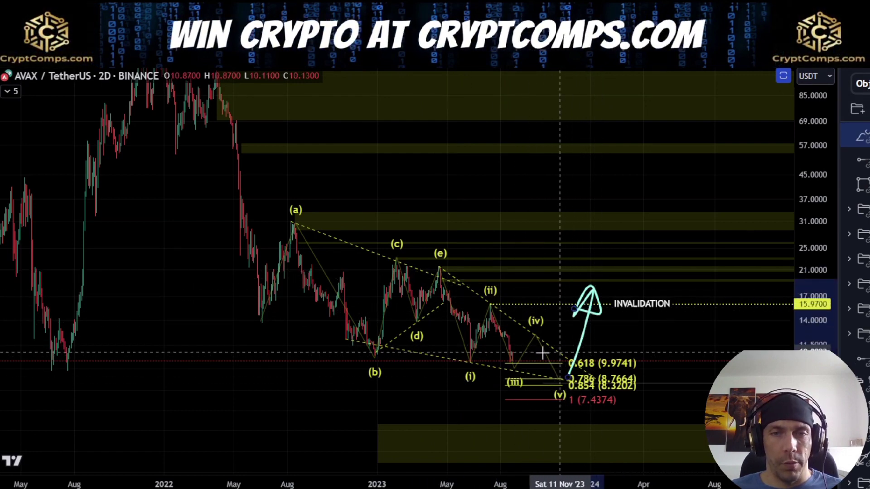
pyautogui.press('Delete')
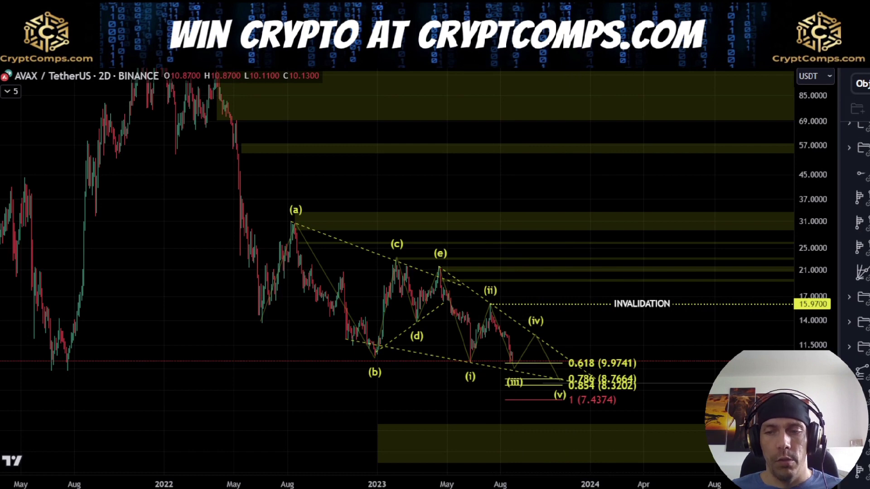
# - Replace the (i)–(v) count with the circled w-x-y count and its Fibonacci levels down to 1 (2.0075)
pyautogui.scroll(-5, 856, 374)
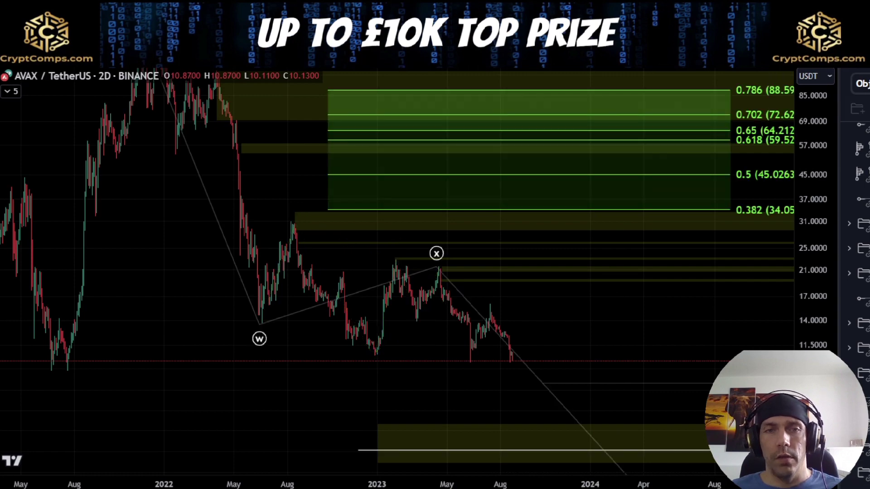
pyautogui.scroll(-5, 703, 258)
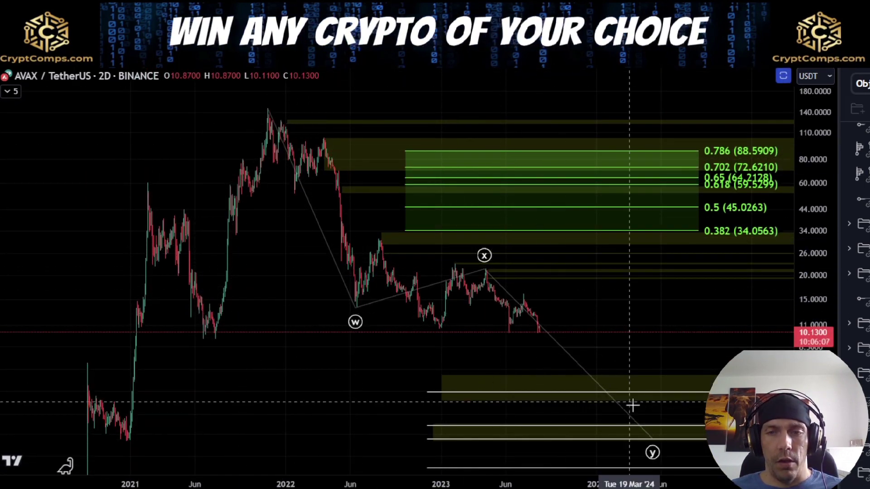
pyautogui.scroll(-3, 640, 394)
pyautogui.moveTo(667, 309); pyautogui.dragTo(512, 260)
pyautogui.press('Escape')
pyautogui.moveTo(646, 290); pyautogui.dragTo(536, 287)
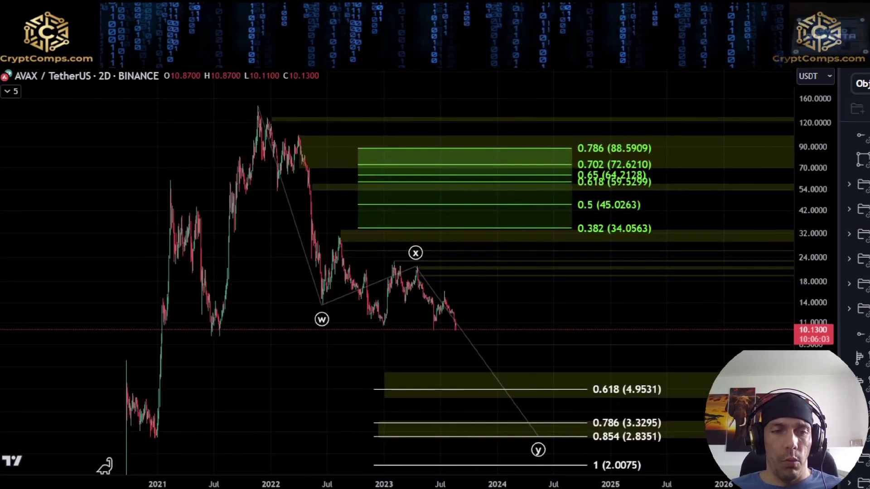
# - Circle the 0.382 level at 34.0563 and sketch a path from wave w through the recent price action, deleting the marks
pyautogui.moveTo(469, 229); pyautogui.dragTo(525, 225)
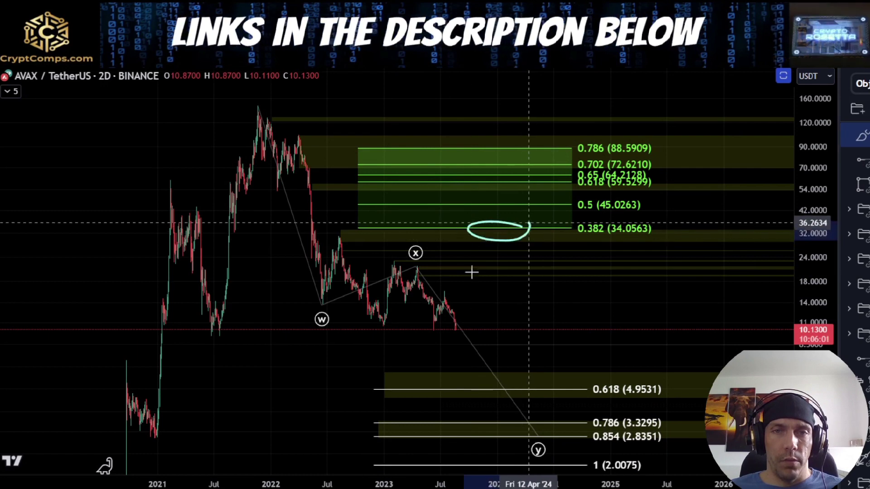
pyautogui.press('Delete')
pyautogui.moveTo(322, 301)
pyautogui.mouseDown()
pyautogui.moveTo(412, 262)
pyautogui.moveTo(454, 319)
pyautogui.mouseUp()
pyautogui.moveTo(492, 238); pyautogui.dragTo(498, 223)
pyautogui.press('Delete')
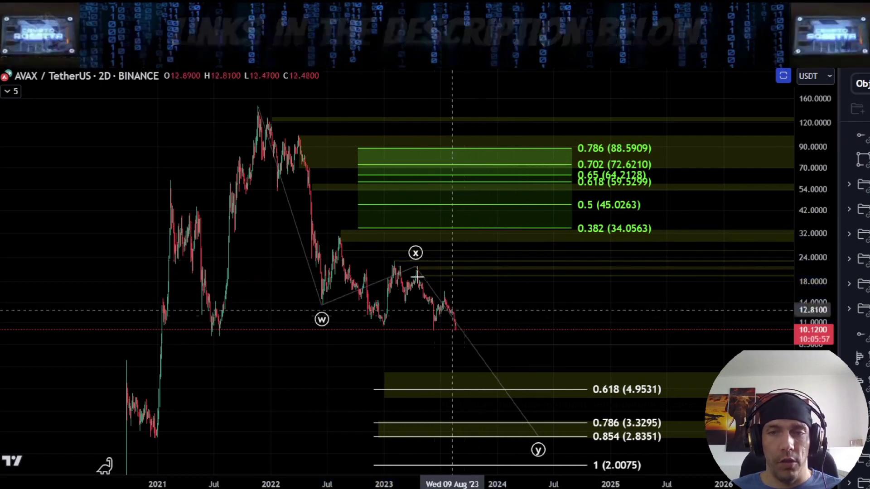
# - Trace the drop from the 2021 top, the swings from wave w to x and the fall to y, undoing the strokes
pyautogui.scroll(3, 416, 275)
pyautogui.moveTo(802, 391); pyautogui.dragTo(803, 351)
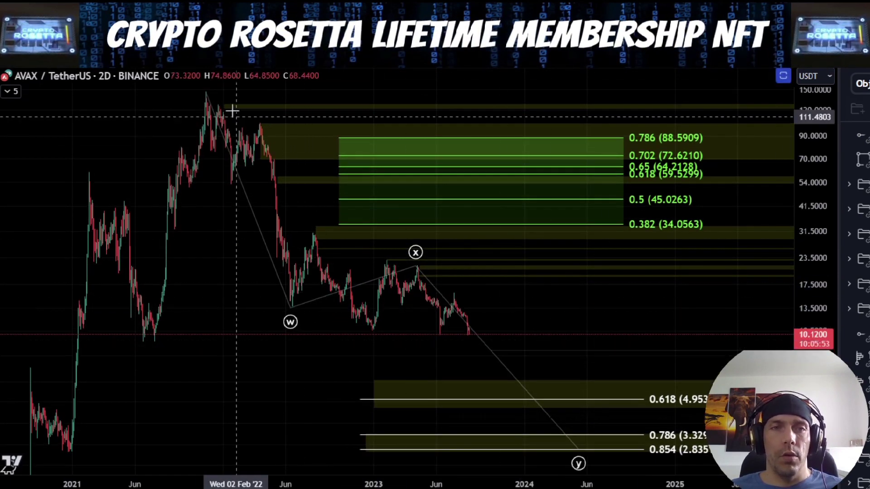
pyautogui.moveTo(219, 96); pyautogui.dragTo(239, 179)
pyautogui.moveTo(275, 119)
pyautogui.mouseDown()
pyautogui.moveTo(316, 300)
pyautogui.moveTo(360, 335)
pyautogui.moveTo(398, 248)
pyautogui.moveTo(518, 371)
pyautogui.moveTo(566, 435)
pyautogui.mouseUp()
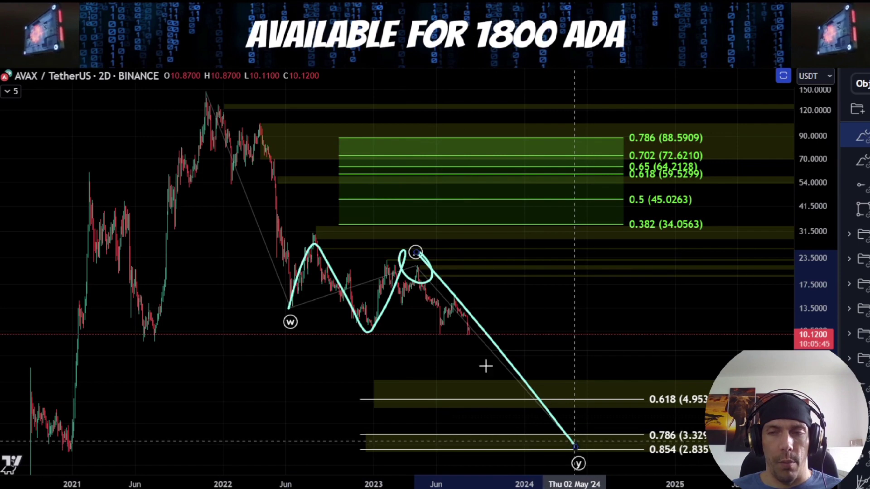
pyautogui.hotkey('ctrl', 'z')
pyautogui.hotkey('ctrl', 'z')
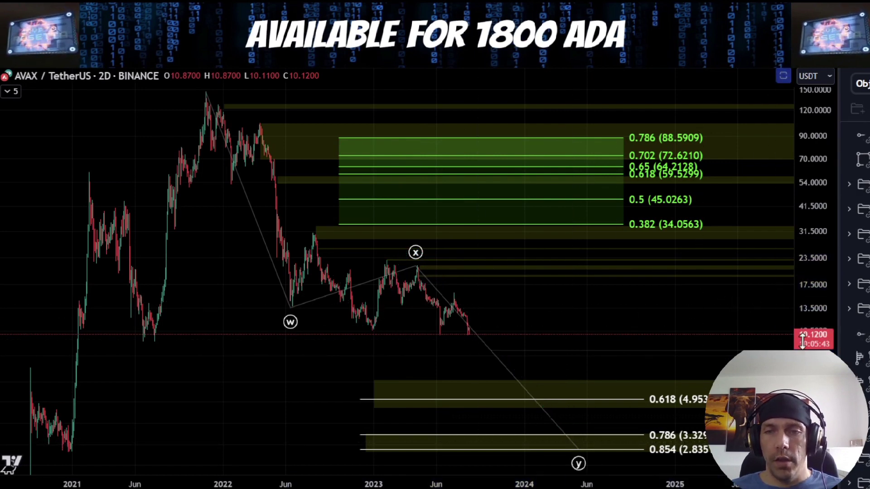
# - Circle the wave x high and sketch the drop from it with the following bounces, undoing both marks
pyautogui.moveTo(802, 341); pyautogui.dragTo(815, 306)
pyautogui.moveTo(422, 260); pyautogui.dragTo(445, 350)
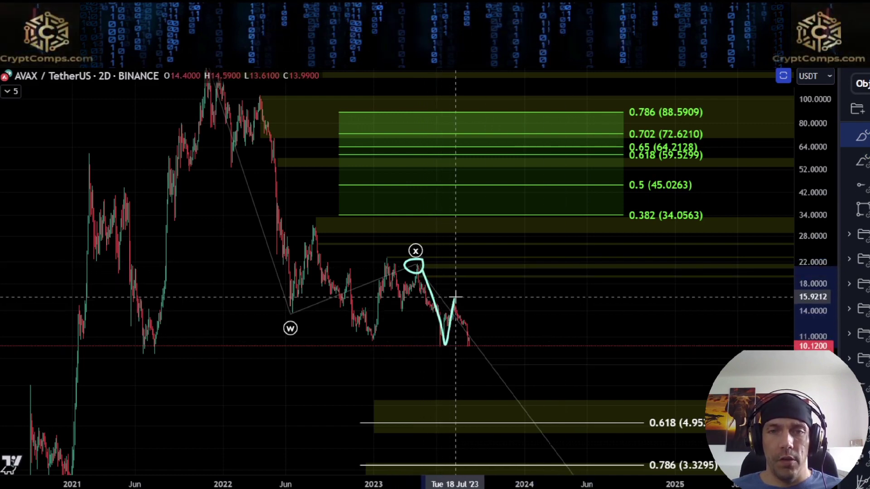
pyautogui.moveTo(455, 298); pyautogui.dragTo(467, 312)
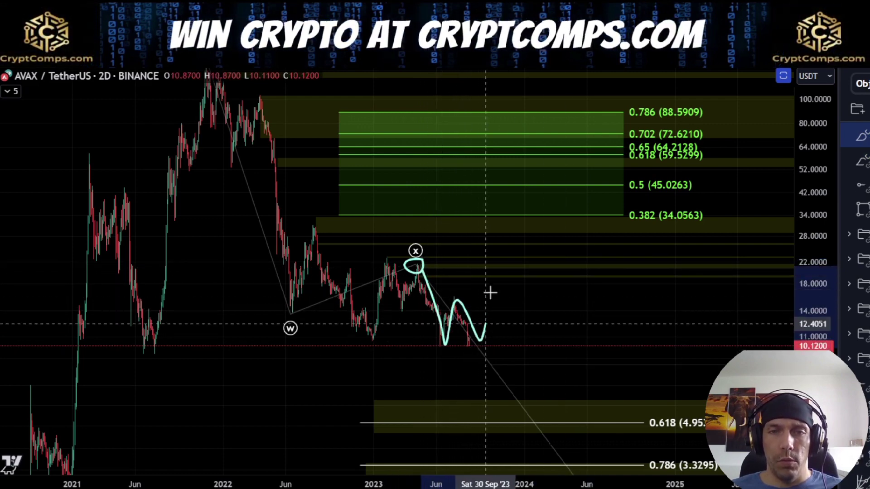
pyautogui.hotkey('ctrl', 'z')
pyautogui.scroll(-1, 577, 402)
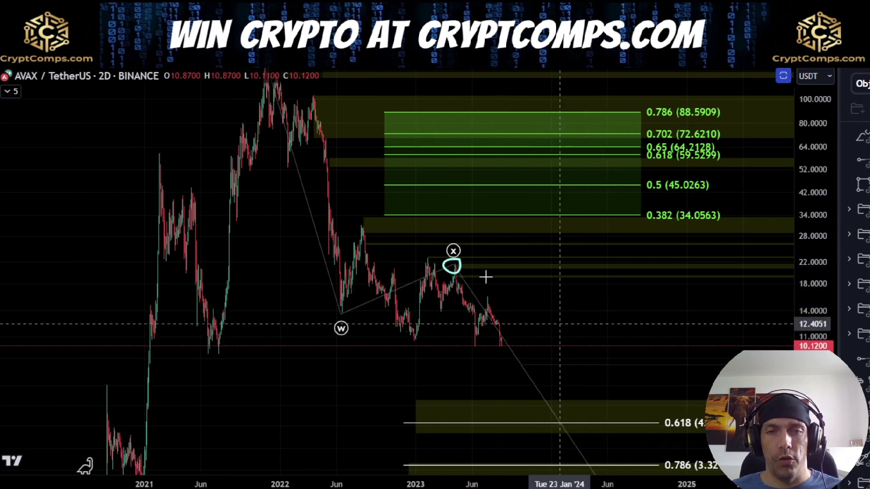
pyautogui.hotkey('ctrl', 'z')
# - Hide the falling w-x-y count and display the alternative w-x-y count with its 1 (16.5225) and 1.618 (22.5479) targets
pyautogui.scroll(-3, 821, 358)
pyautogui.scroll(-1, 852, 362)
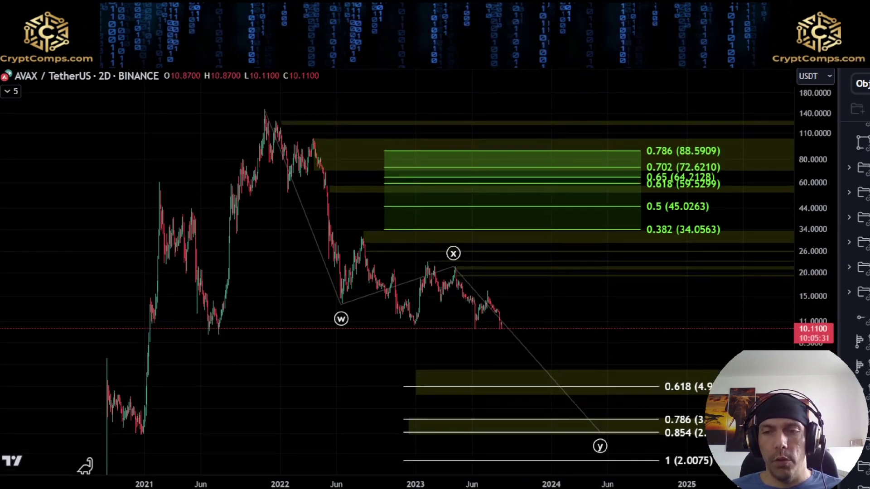
pyautogui.scroll(-3, 856, 371)
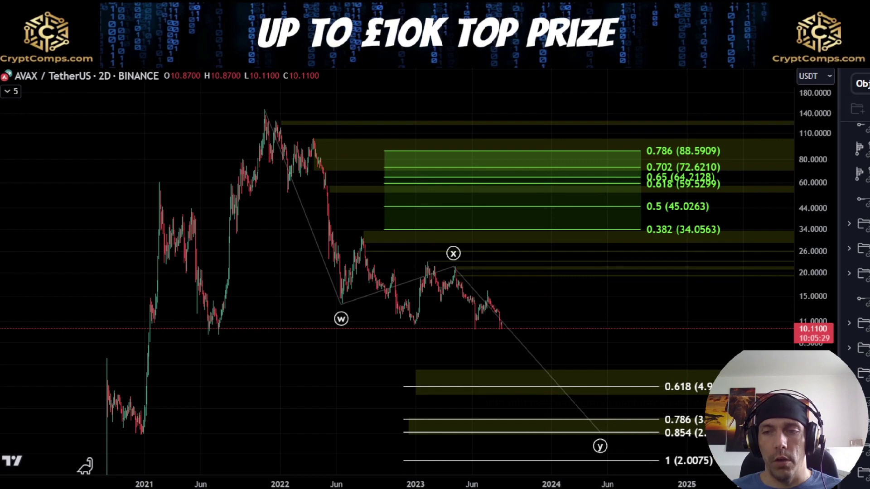
pyautogui.click(868, 398)
pyautogui.hotkey('ctrl', 'z')
pyautogui.click(867, 398)
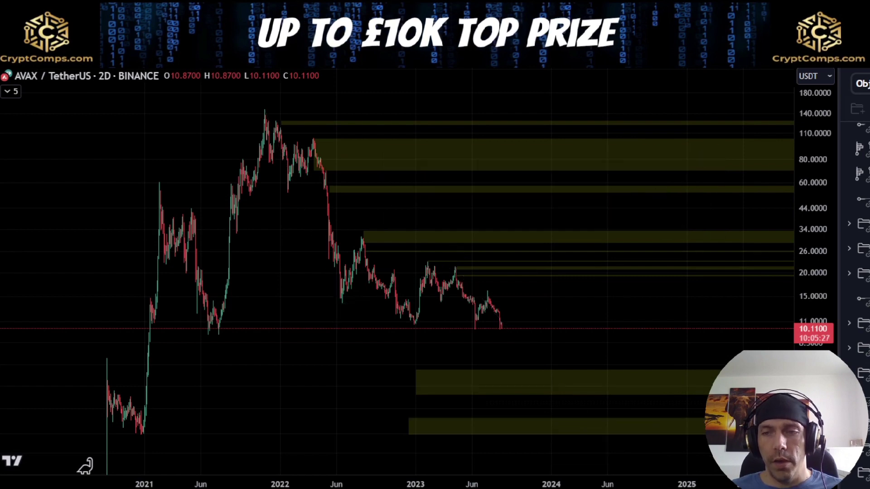
pyautogui.click(867, 448)
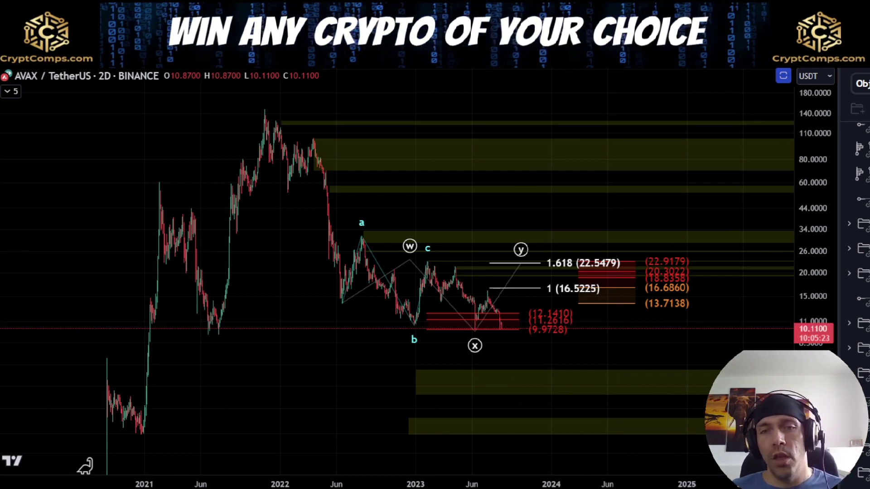
# - Move the wave x point of the w-x-y pattern from the June 2023 low to the latest low in August 2023
pyautogui.moveTo(815, 408); pyautogui.dragTo(812, 321)
pyautogui.scroll(1, 645, 363)
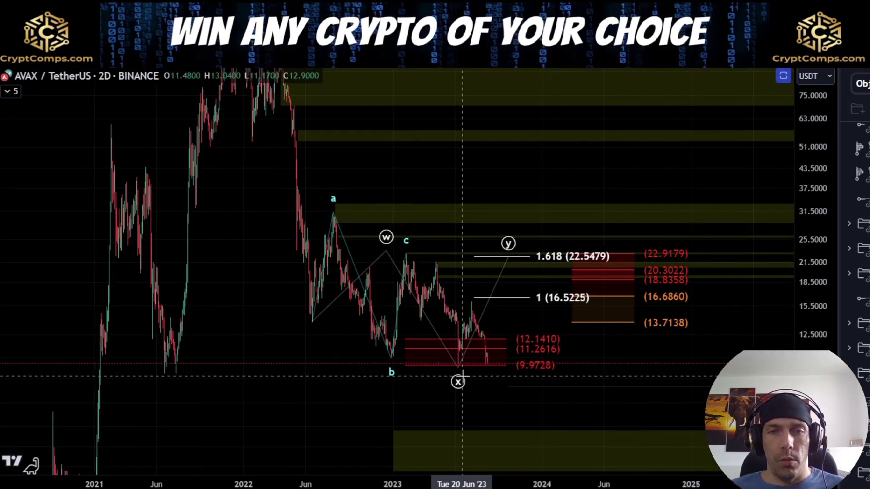
pyautogui.scroll(2, 528, 386)
pyautogui.scroll(1, 529, 386)
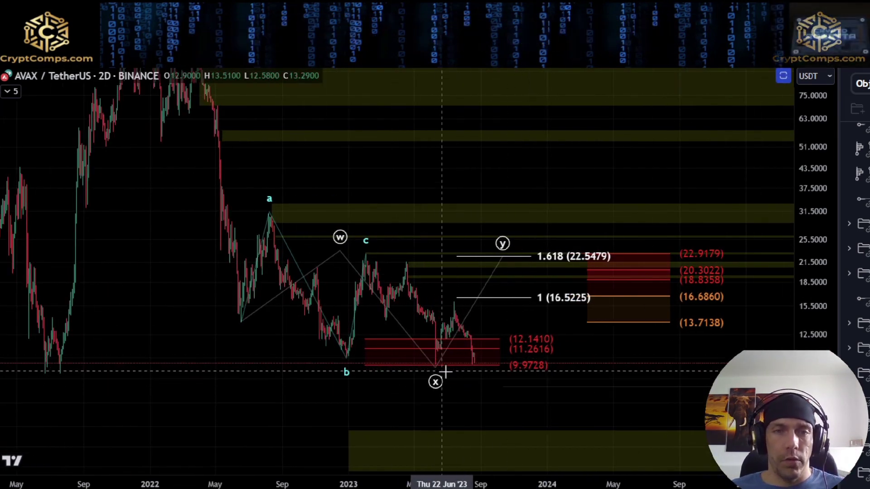
pyautogui.click(438, 369)
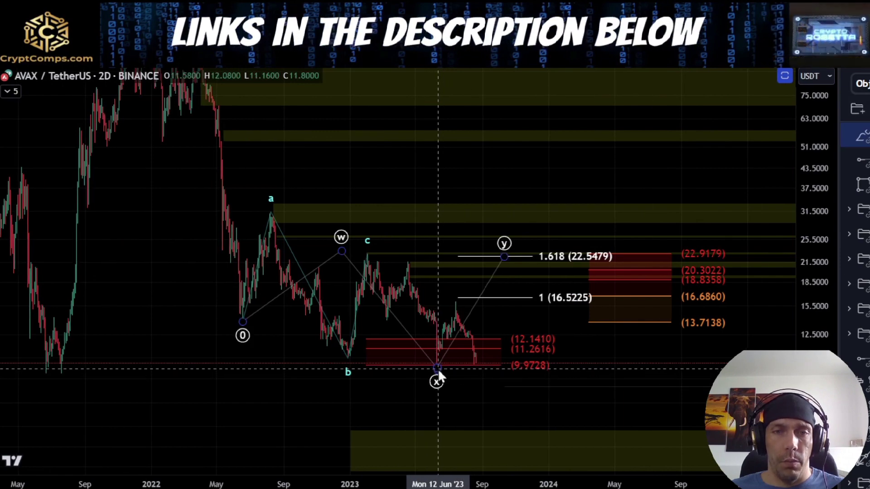
pyautogui.moveTo(438, 369); pyautogui.dragTo(474, 371)
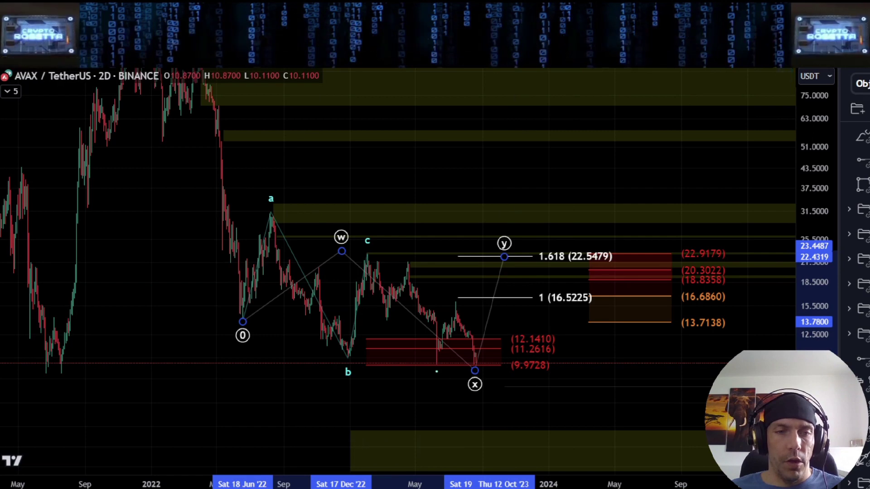
# - Trace the rise into wave w with the brush, and remove the additional strokes sketched after wave c and near wave y
pyautogui.moveTo(255, 315)
pyautogui.mouseDown()
pyautogui.moveTo(359, 256)
pyautogui.moveTo(388, 305)
pyautogui.moveTo(427, 269)
pyautogui.mouseUp()
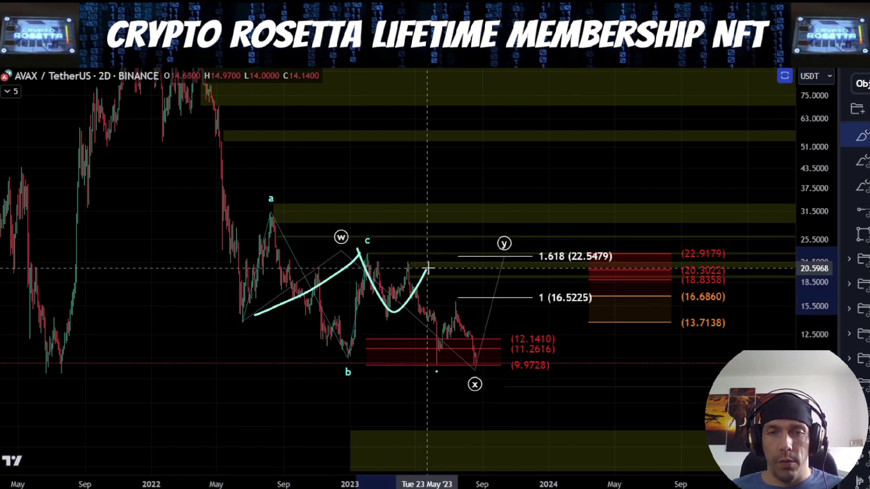
pyautogui.hotkey('ctrl', 'z')
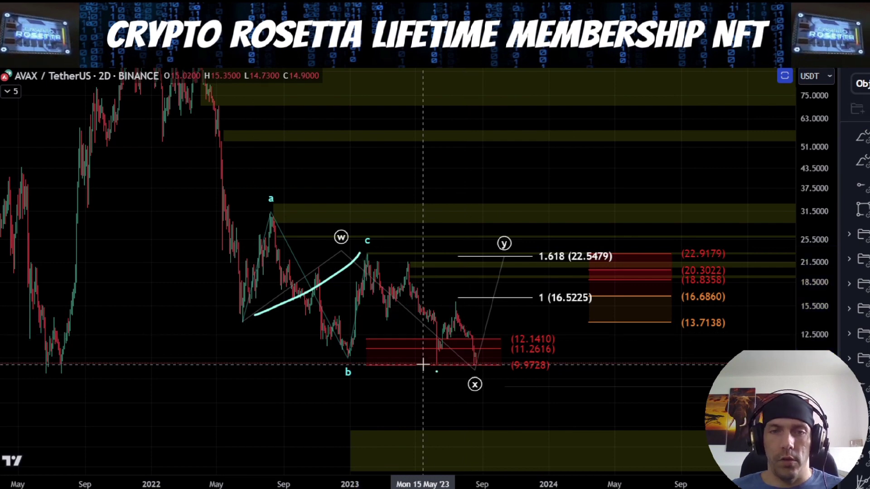
pyautogui.moveTo(464, 227)
pyautogui.mouseDown()
pyautogui.moveTo(538, 284)
pyautogui.moveTo(521, 248)
pyautogui.mouseUp()
pyautogui.press('Delete')
# - Sketch the swings from the June low up to 16.5225 and back down, undo them, and underline the June low near 9.9728
pyautogui.scroll(4, 501, 311)
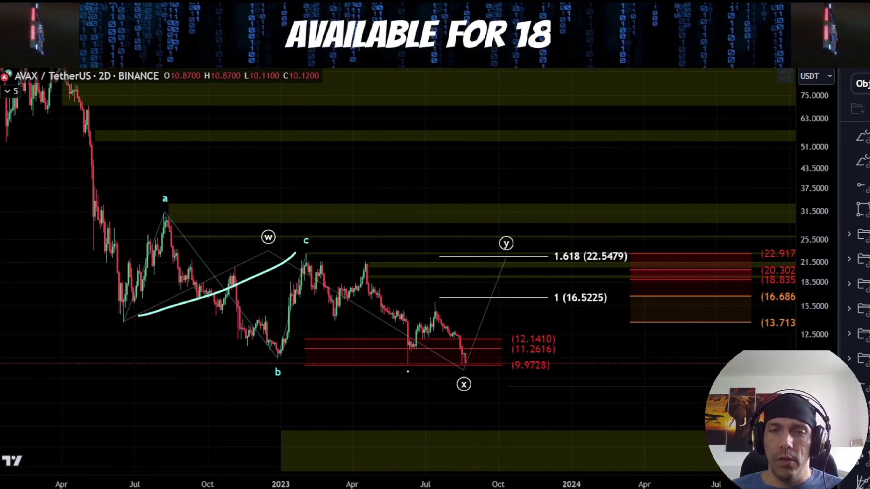
pyautogui.moveTo(815, 426); pyautogui.dragTo(816, 380)
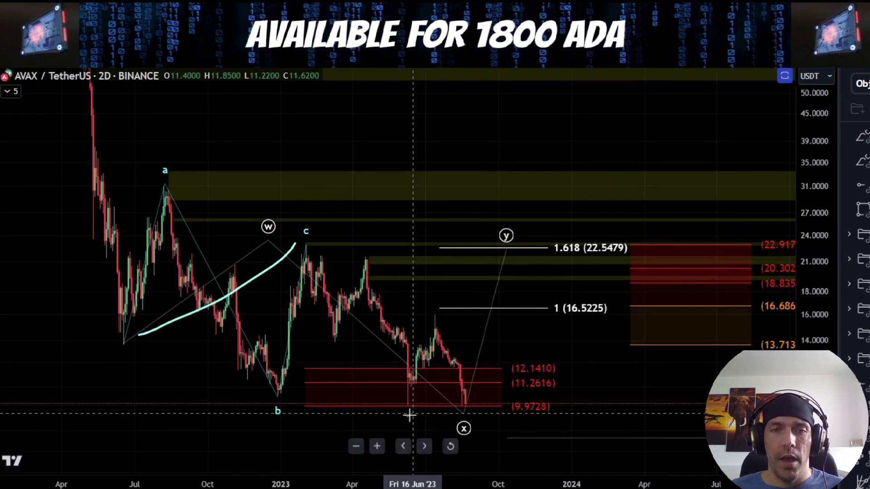
pyautogui.moveTo(409, 415); pyautogui.dragTo(426, 338)
pyautogui.hotkey('ctrl', 'z')
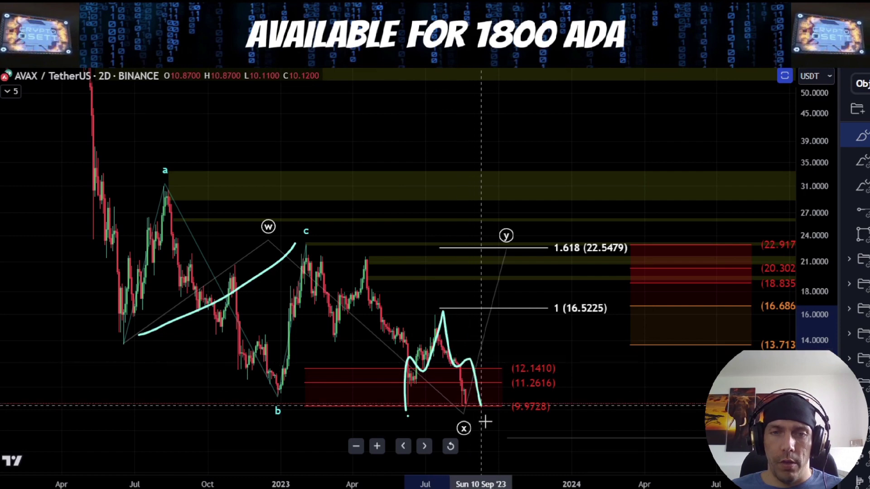
pyautogui.moveTo(486, 427); pyautogui.dragTo(487, 428)
pyautogui.hotkey('ctrl', 'z')
pyautogui.moveTo(400, 407); pyautogui.dragTo(424, 408)
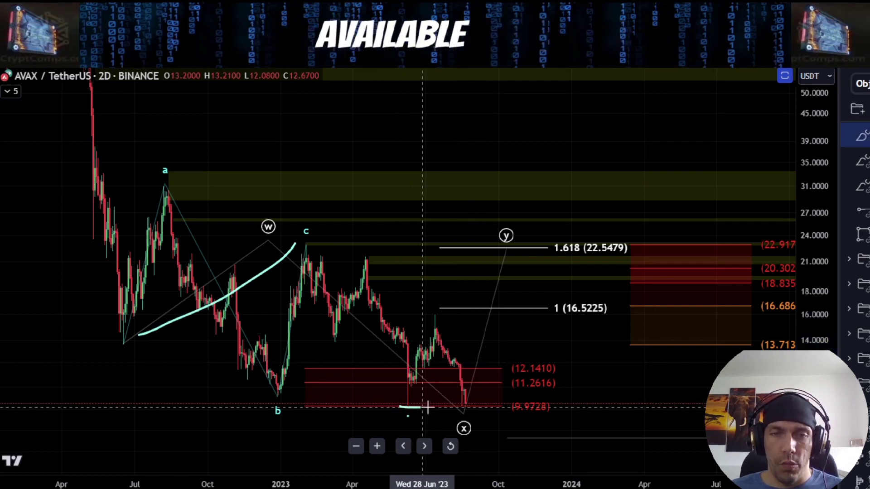
# - Sketch a rise from wave x towards wave y, undo it, and remove the brush stroke tracing the rise into wave w
pyautogui.moveTo(479, 374); pyautogui.dragTo(498, 281)
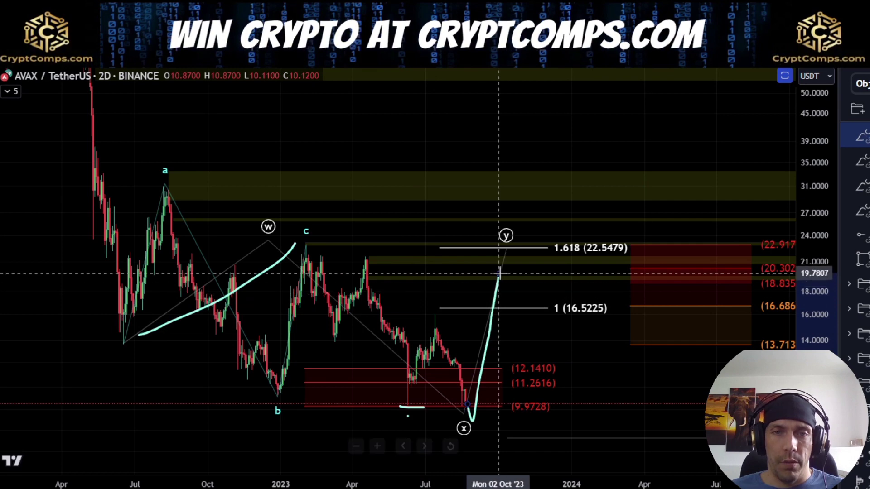
pyautogui.hotkey('ctrl', 'z')
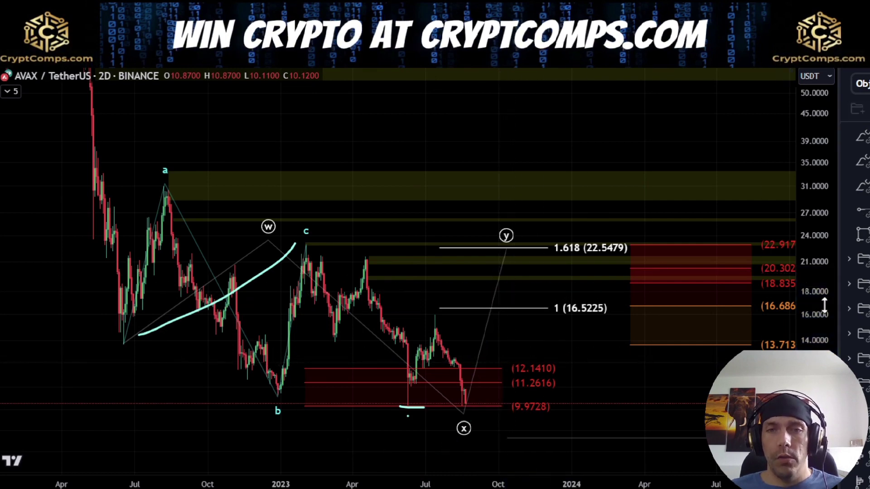
pyautogui.moveTo(823, 305); pyautogui.dragTo(824, 361)
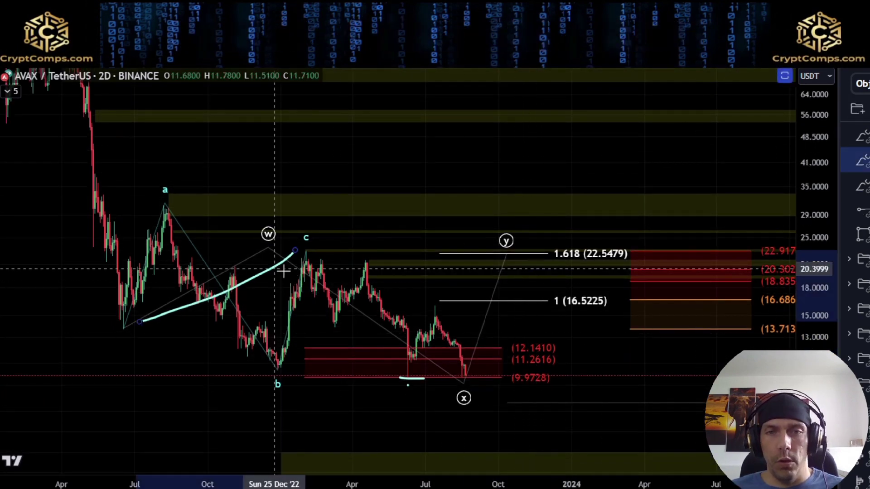
pyautogui.hotkey('ctrl', 'z')
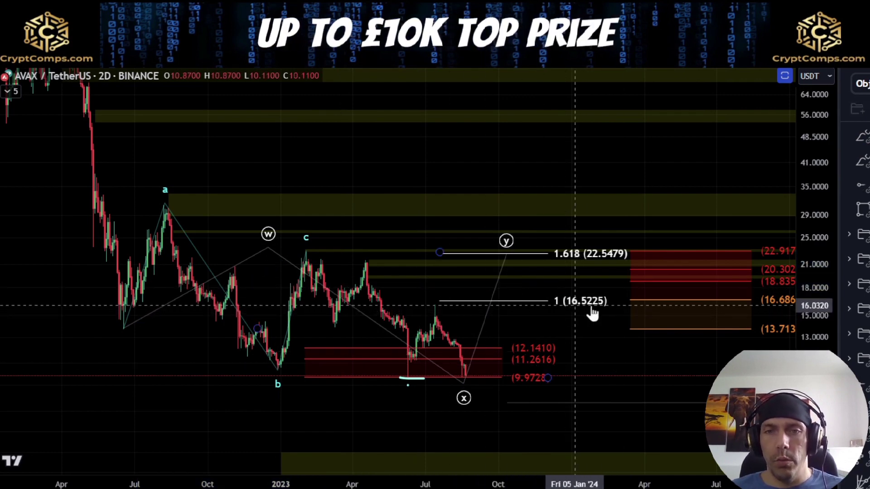
# - Remove the brush underline beneath the June 2023 low near 9.9728
pyautogui.click(584, 313)
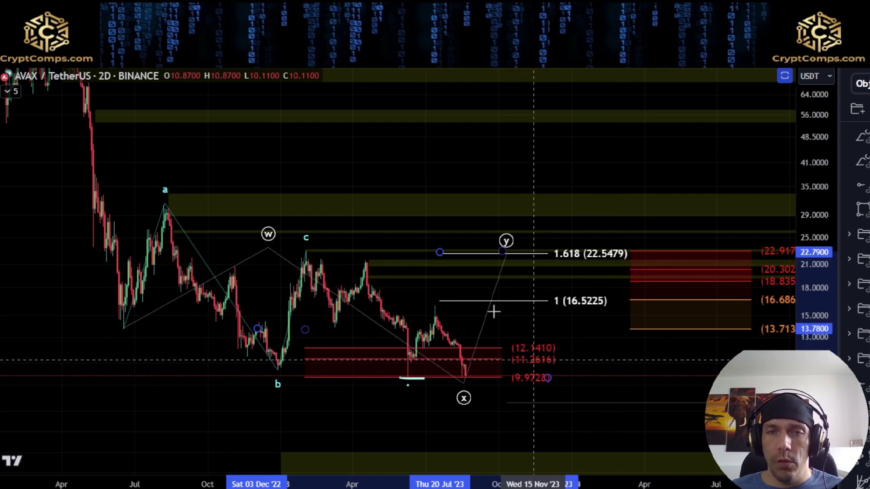
pyautogui.moveTo(629, 336); pyautogui.dragTo(501, 310)
pyautogui.scroll(-3, 520, 306)
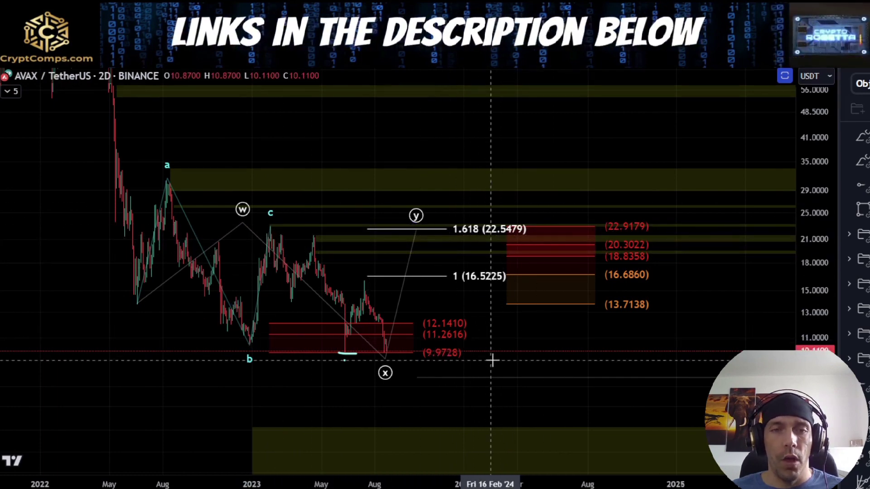
pyautogui.moveTo(492, 361); pyautogui.dragTo(530, 342)
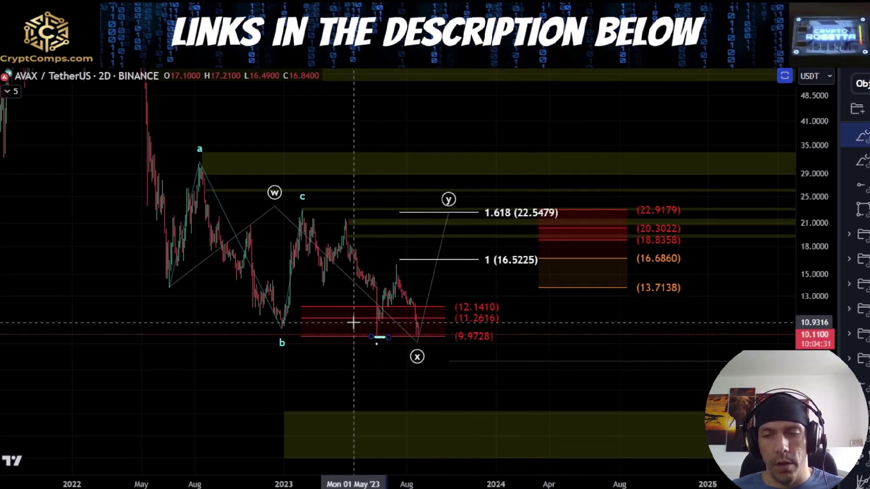
pyautogui.press('Delete')
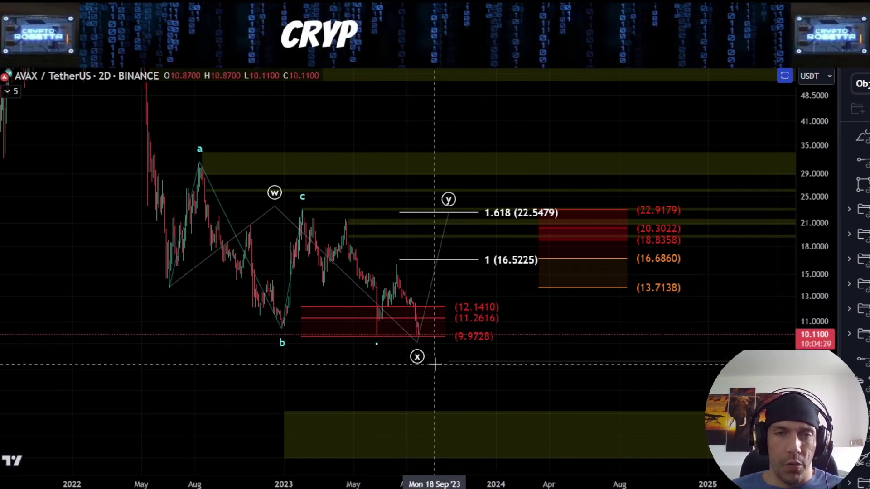
# - Sketch falling swings from the April 2023 high to below wave x with a descending support line, and remove both strokes
pyautogui.moveTo(345, 222); pyautogui.dragTo(378, 325)
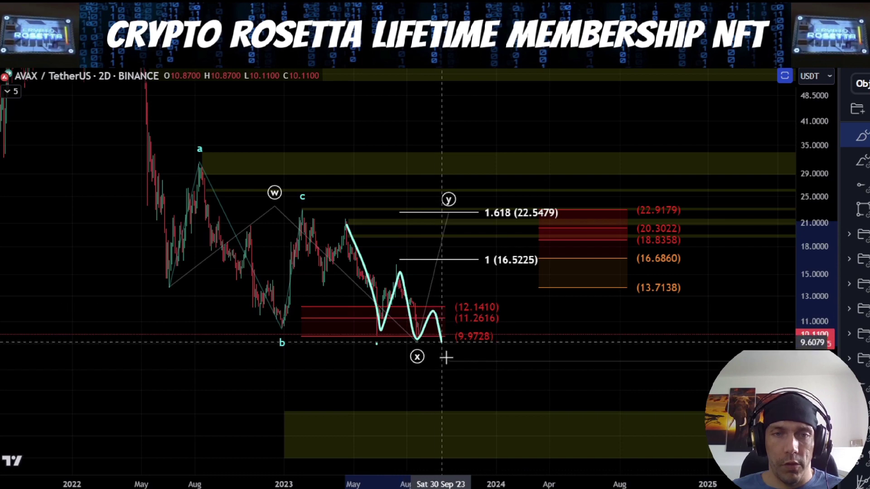
pyautogui.moveTo(358, 316); pyautogui.dragTo(463, 371)
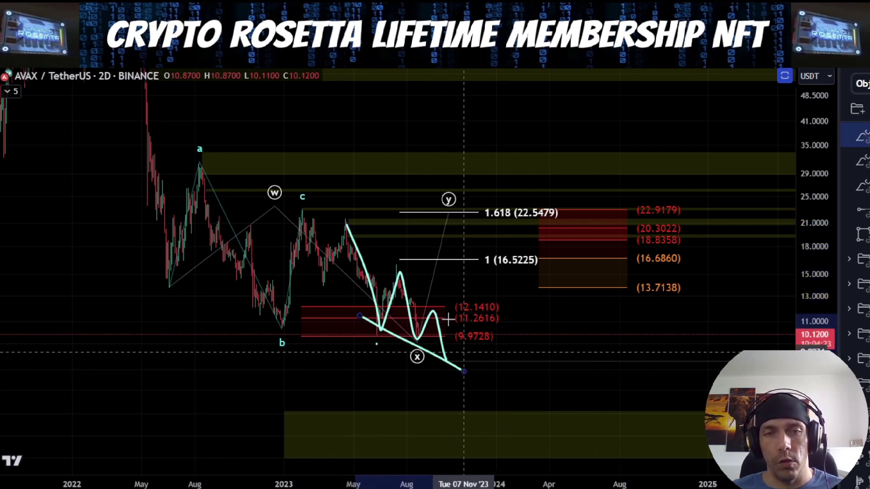
pyautogui.moveTo(385, 240); pyautogui.dragTo(477, 358)
pyautogui.press('Delete')
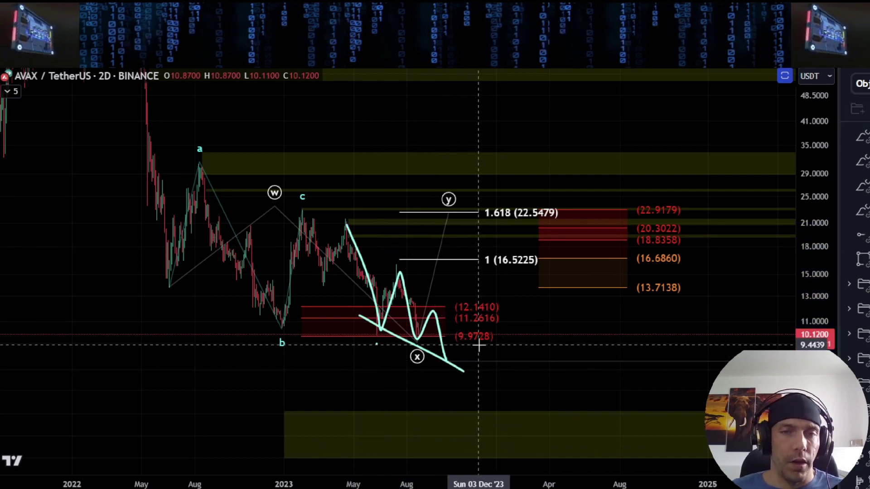
pyautogui.press('Delete')
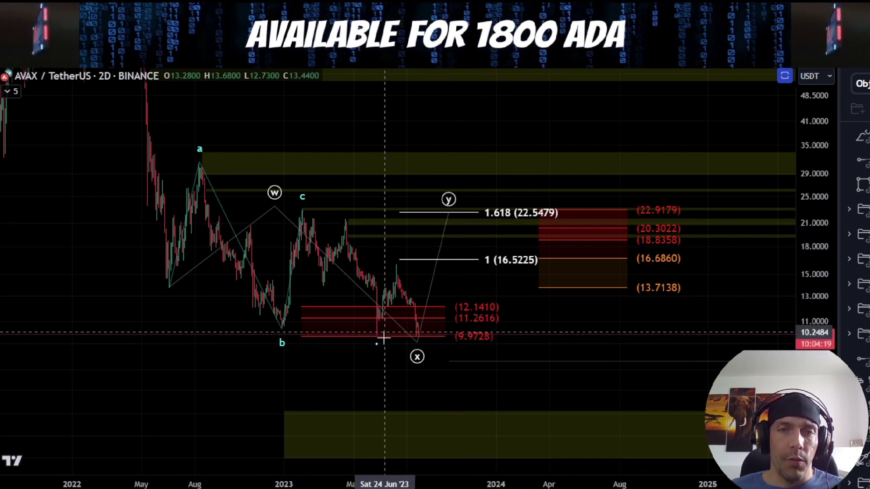
# - Sketch the rise from the June low to 16.5225, a drop to wave x and a rally towards wave y, and remove the strokes
pyautogui.moveTo(378, 345); pyautogui.dragTo(388, 307)
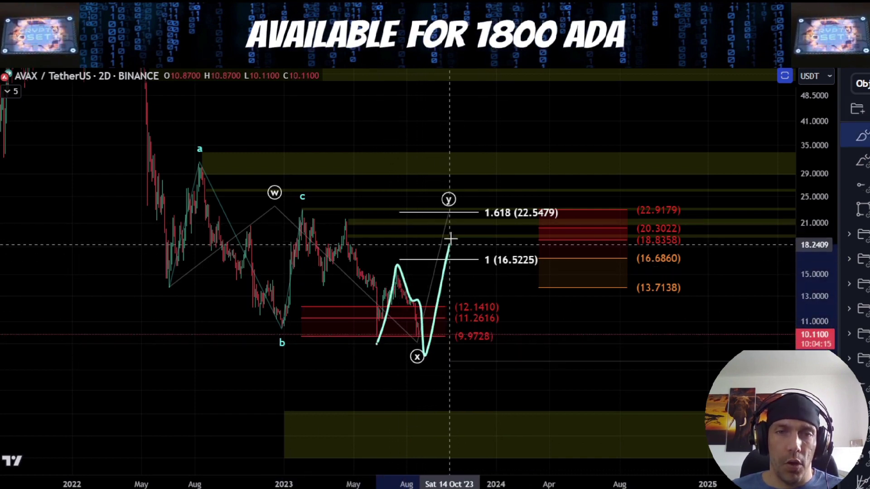
pyautogui.press('Delete')
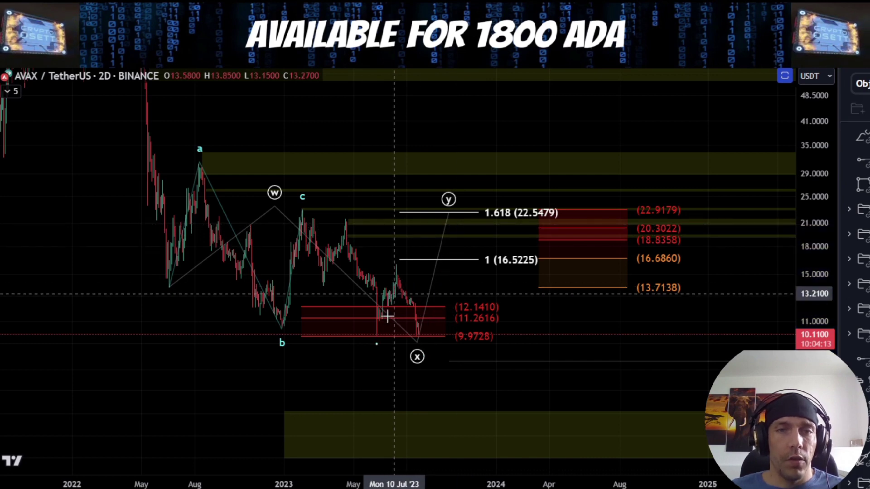
pyautogui.moveTo(418, 249); pyautogui.dragTo(381, 261)
pyautogui.press('Delete')
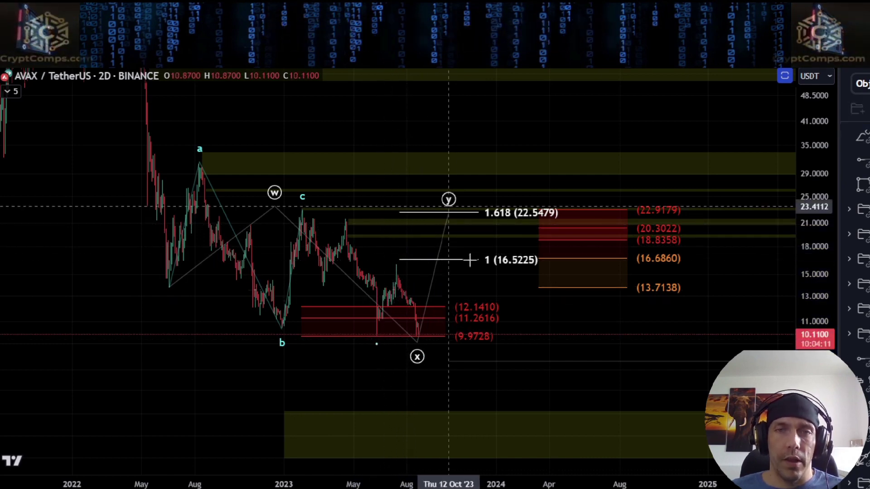
# - Circle the wave y target at 1.618 (22.5479) and display the falling w-x-y count with its Fibonacci levels
pyautogui.moveTo(454, 197); pyautogui.dragTo(451, 196)
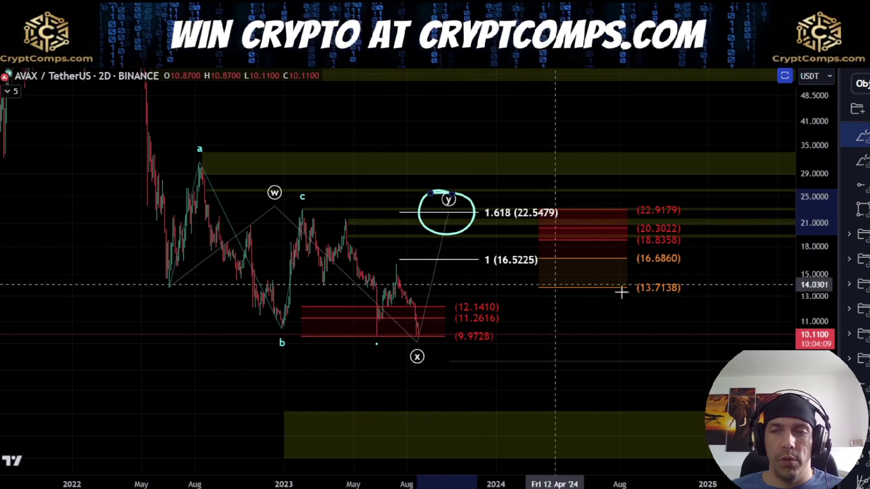
pyautogui.scroll(-3, 621, 287)
pyautogui.moveTo(823, 288); pyautogui.dragTo(823, 312)
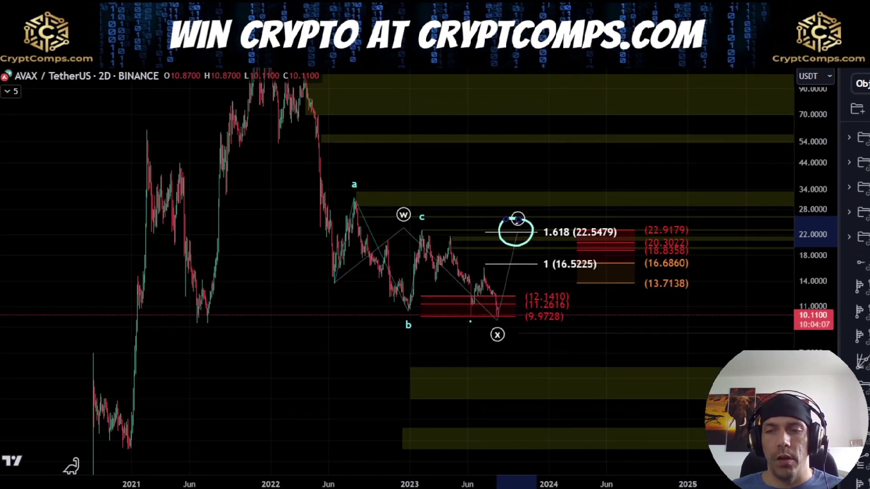
pyautogui.scroll(-4, 867, 317)
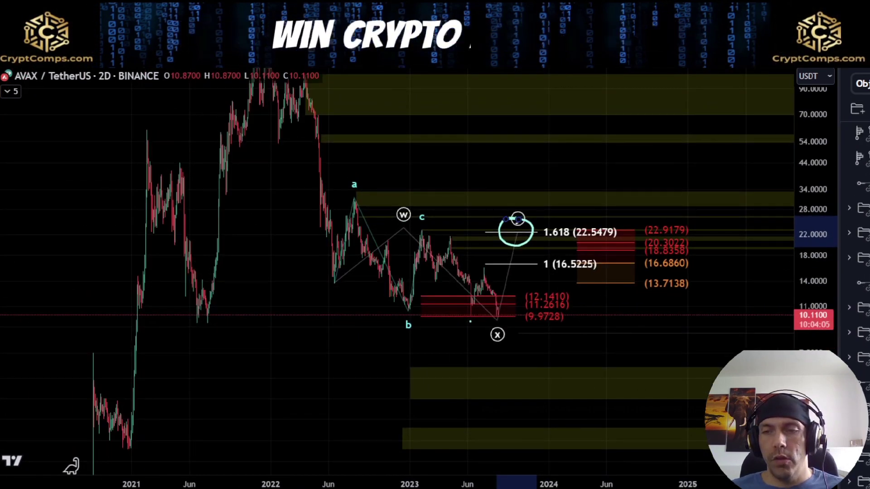
pyautogui.click(869, 383)
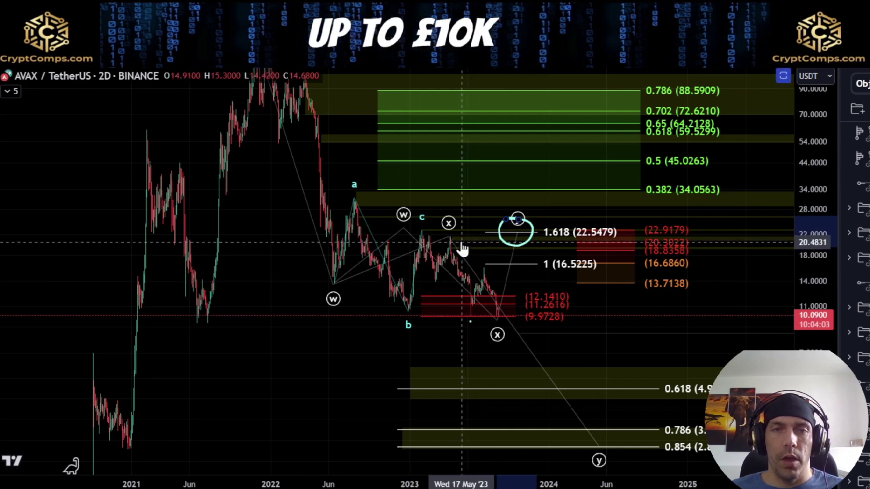
# - Move the wave x point of the falling w-x-y pattern to about 26.05 in August 2023, and remove the circle around wave y
pyautogui.moveTo(450, 237)
pyautogui.mouseDown()
pyautogui.moveTo(513, 224)
pyautogui.moveTo(491, 217)
pyautogui.mouseUp()
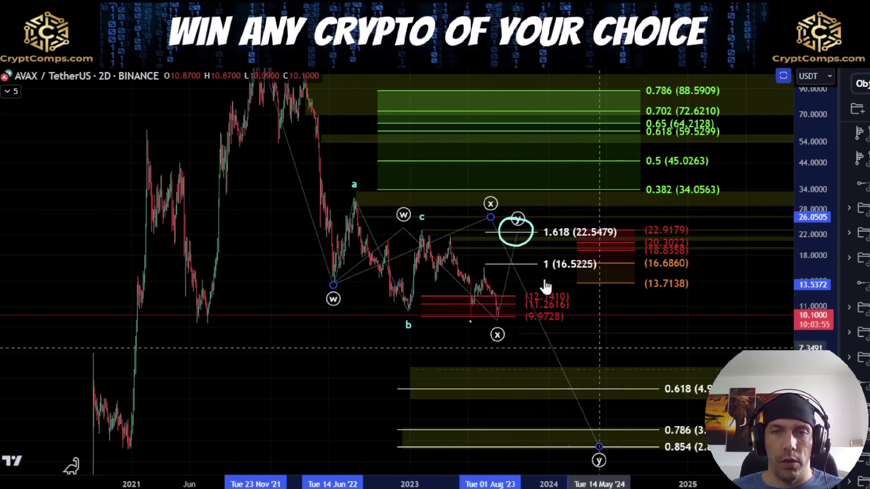
pyautogui.click(527, 242)
pyautogui.press('Delete')
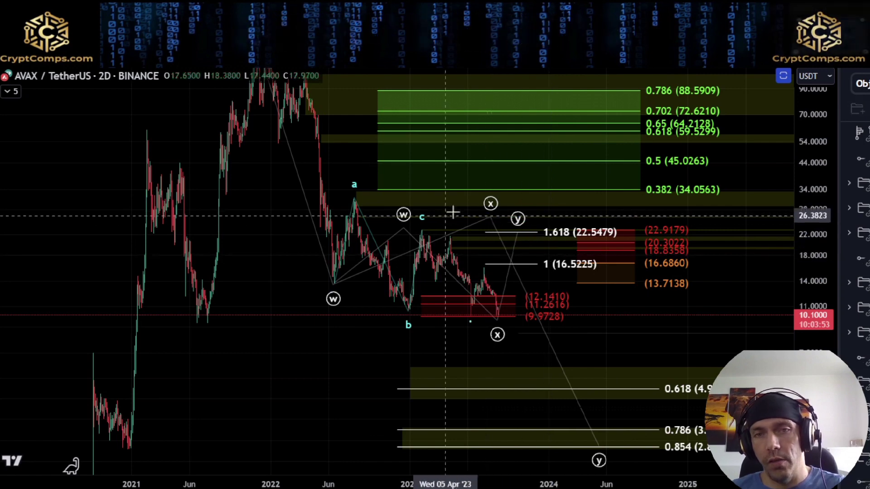
# - Enable the 0.236 level on the green Fibonacci retracement above price
pyautogui.moveTo(614, 309); pyautogui.dragTo(590, 319)
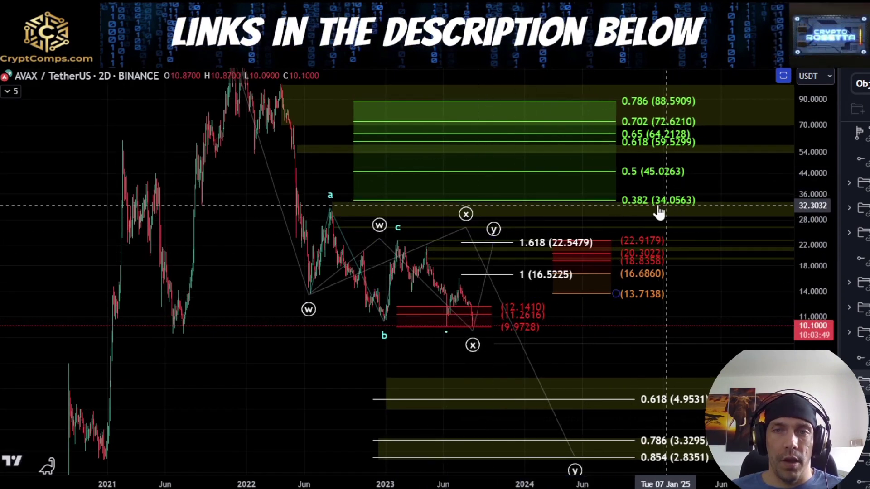
pyautogui.doubleClick(596, 203)
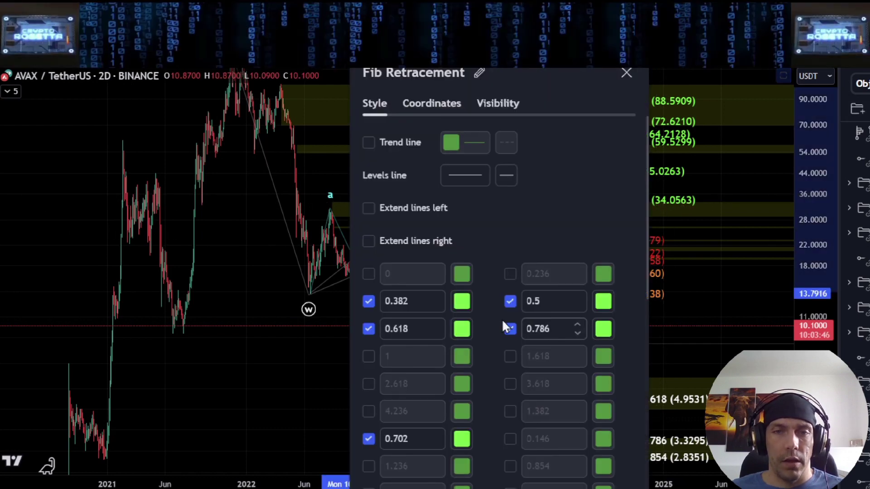
pyautogui.click(510, 274)
pyautogui.press('Return')
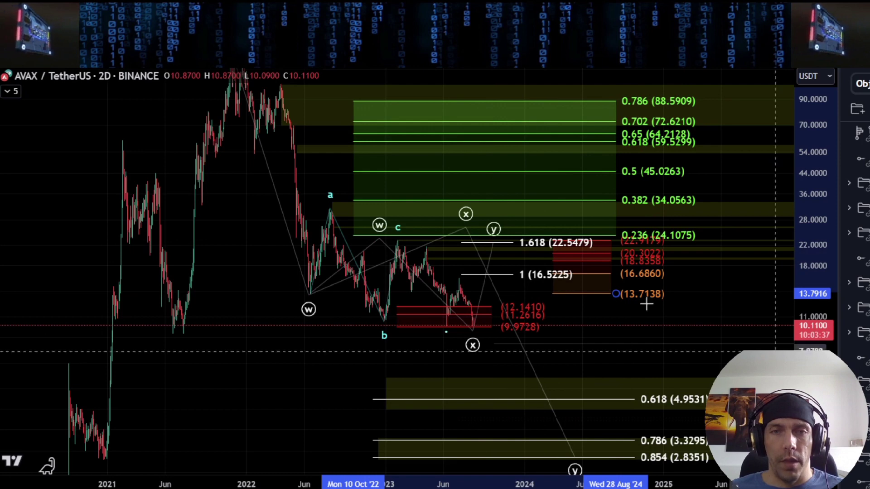
pyautogui.press('Escape')
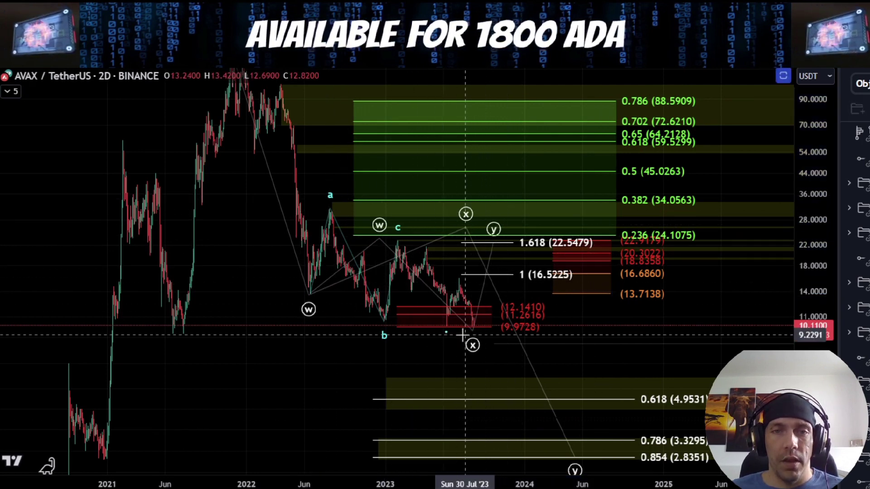
# - Circle the wave y target near 22.5479, sketch a decline from above wave x, and remove both brush strokes
pyautogui.moveTo(513, 223); pyautogui.dragTo(508, 256)
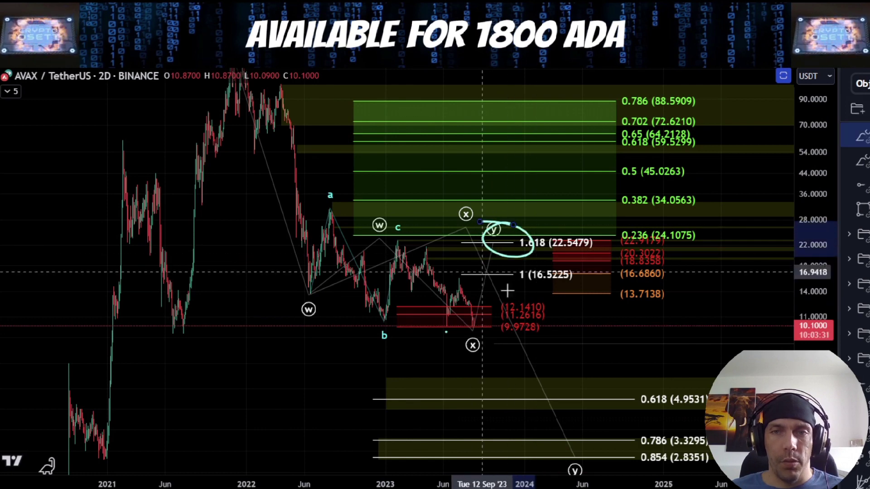
pyautogui.press('Delete')
pyautogui.moveTo(557, 202)
pyautogui.mouseDown()
pyautogui.moveTo(521, 198)
pyautogui.moveTo(597, 358)
pyautogui.mouseUp()
pyautogui.press('Delete')
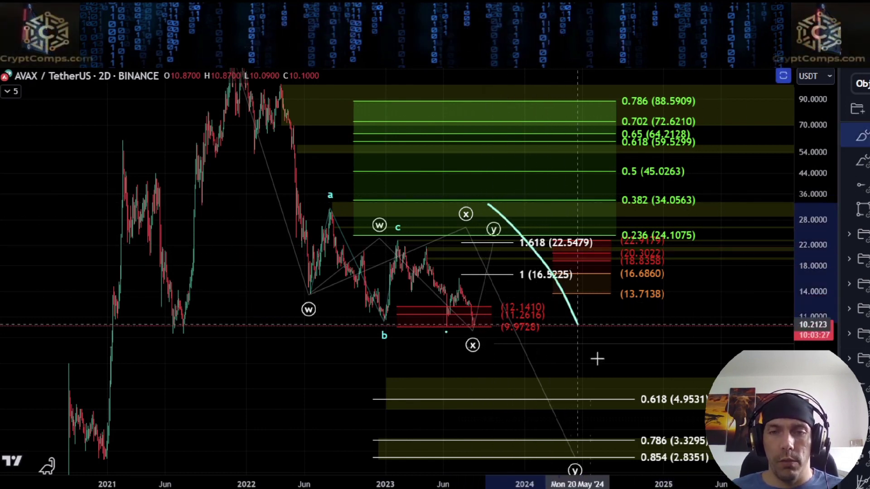
pyautogui.hotkey('ctrl', 'z')
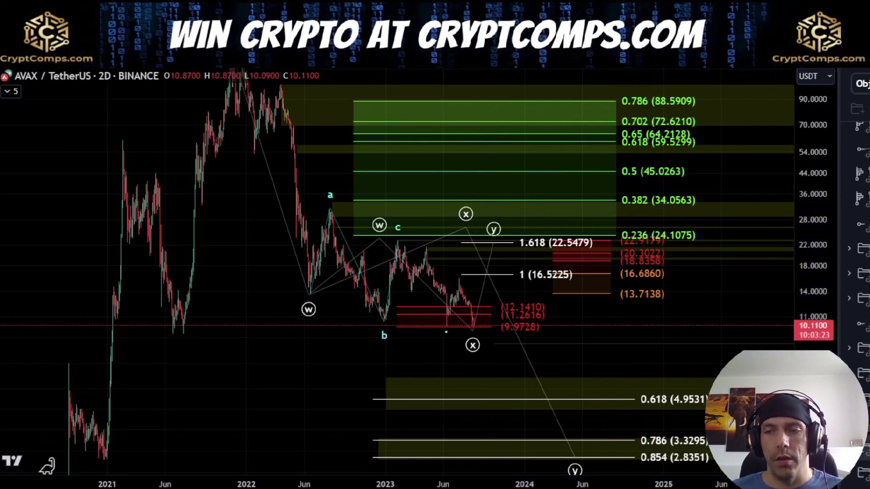
# - Hide both w-x-y counts, mark the April and July 2023 highs with short brush strokes, and remove the marks
pyautogui.click(866, 373)
pyautogui.click(866, 399)
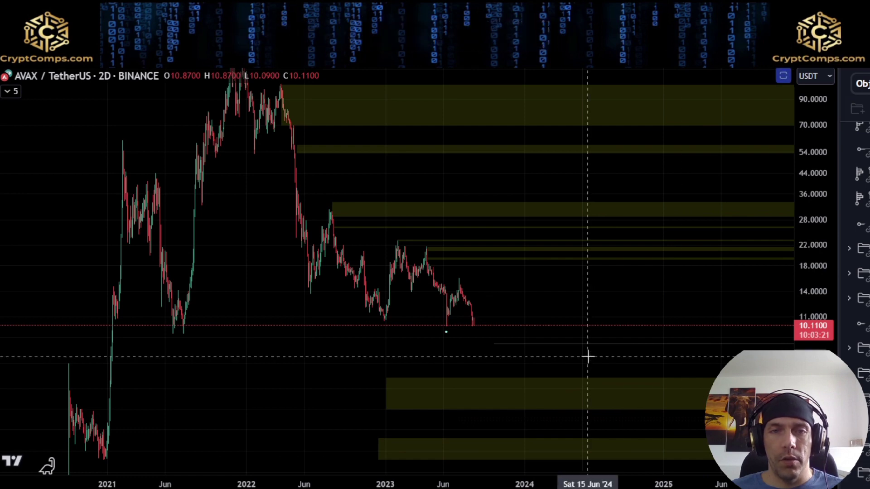
pyautogui.moveTo(416, 246); pyautogui.dragTo(453, 246)
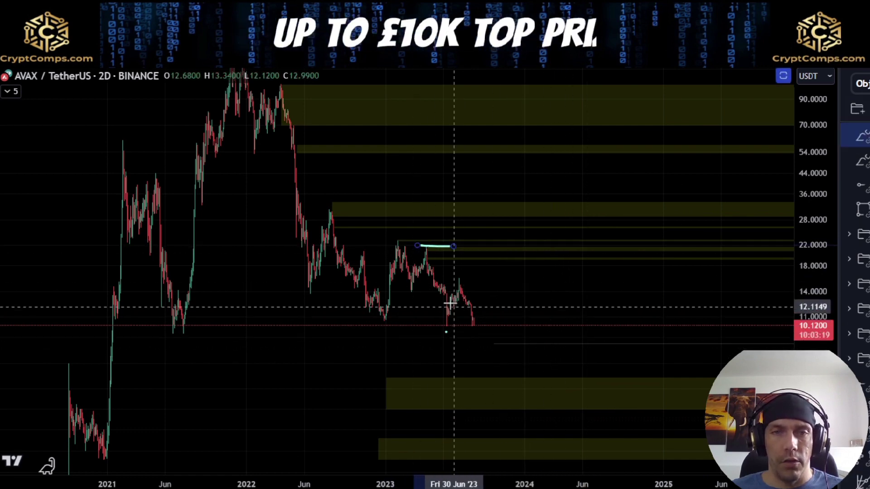
pyautogui.moveTo(448, 277); pyautogui.dragTo(475, 276)
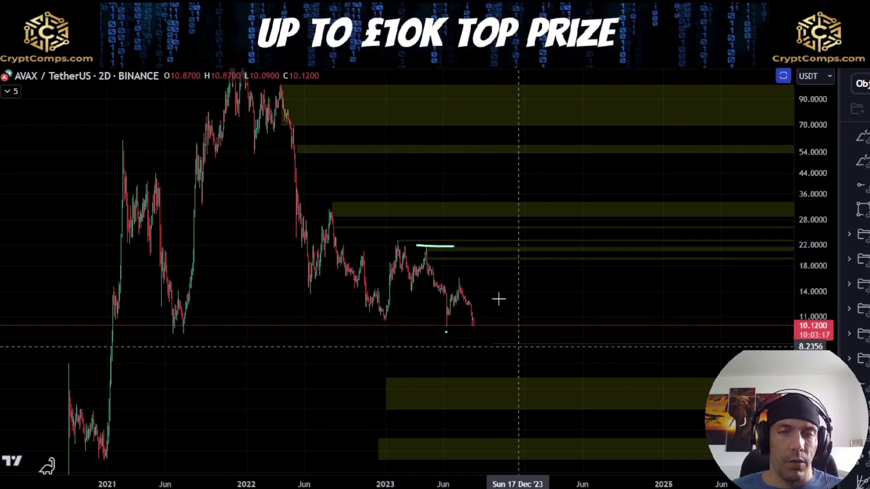
pyautogui.click(418, 246)
pyautogui.press('Delete')
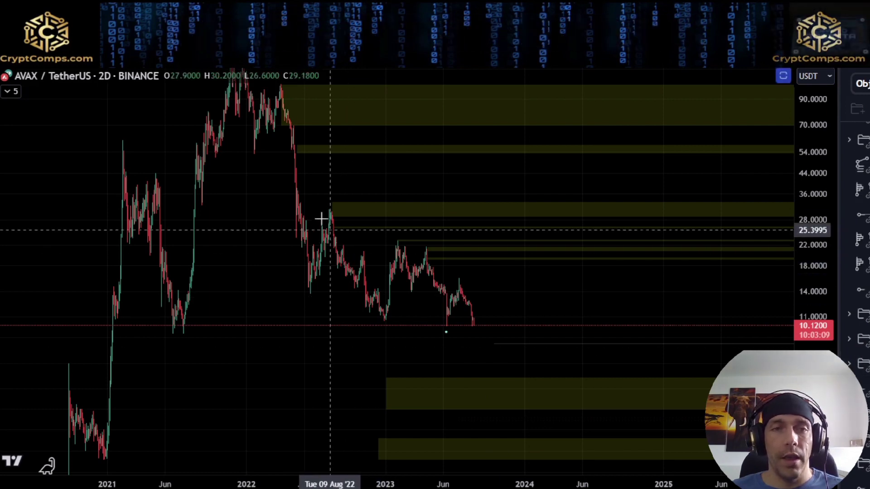
# - Sketch and remove the falling swings from the August 2022 high, and draw a rise from the latest low to about 22
pyautogui.moveTo(318, 217)
pyautogui.mouseDown()
pyautogui.moveTo(368, 275)
pyautogui.moveTo(421, 249)
pyautogui.moveTo(451, 335)
pyautogui.mouseUp()
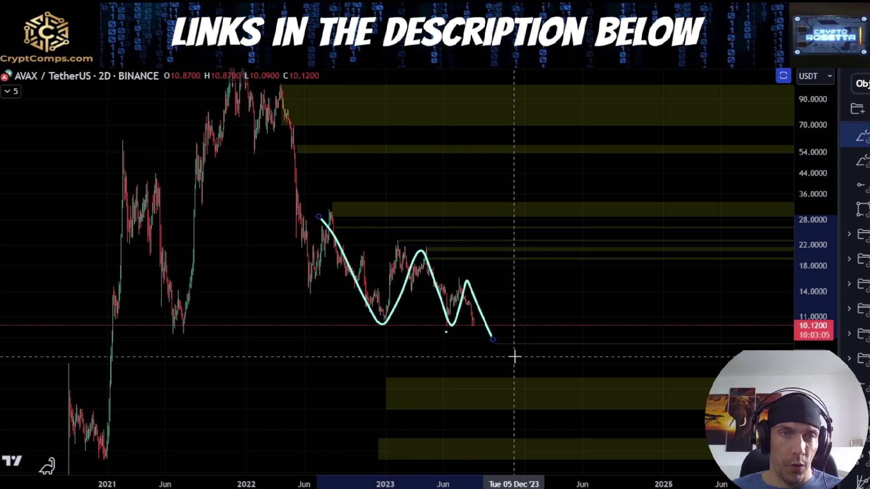
pyautogui.press('Delete')
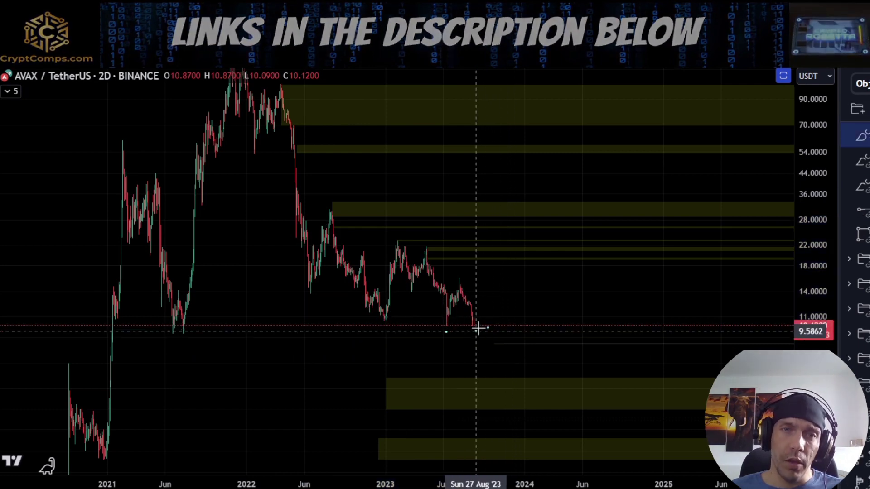
pyautogui.moveTo(477, 329); pyautogui.dragTo(514, 245)
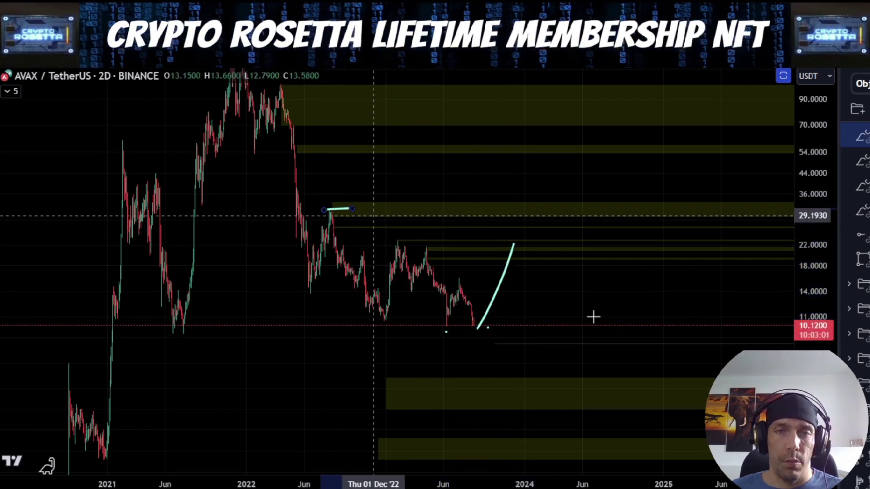
# - Clear the leftover brush strokes and replace the white w-x-y count with the yellow (a)-(e) triangle count
pyautogui.press('Delete')
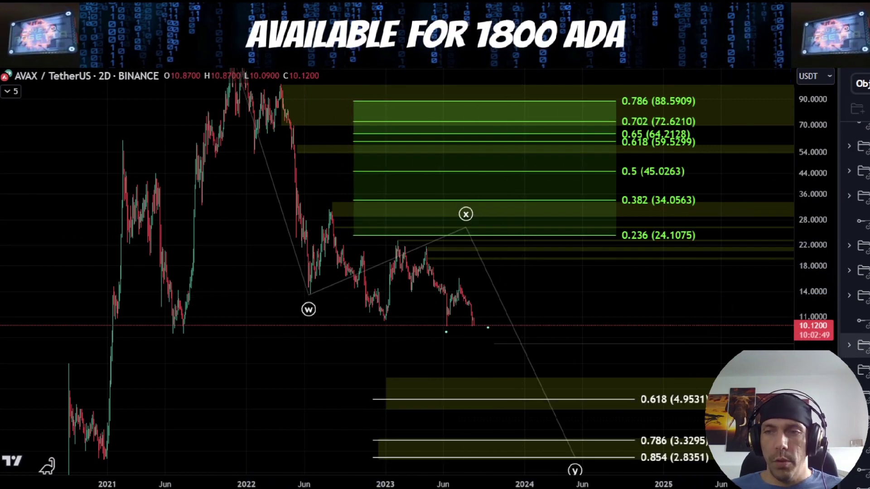
pyautogui.click(866, 346)
pyautogui.click(866, 395)
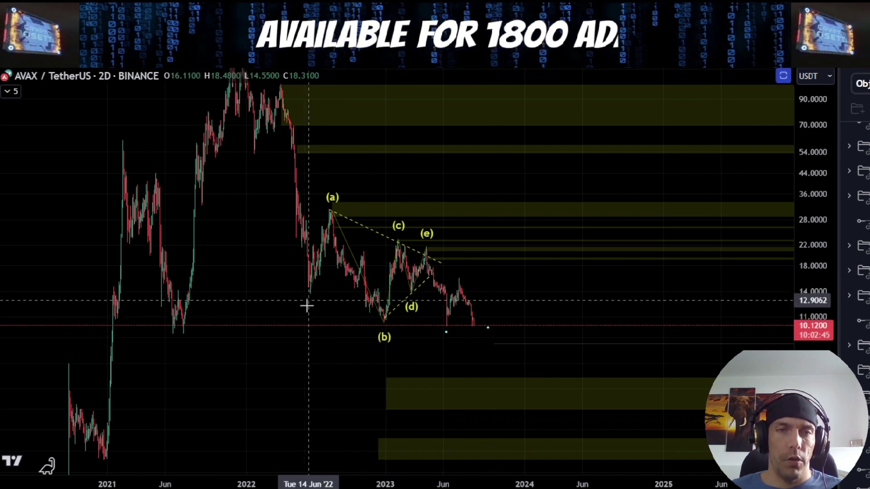
# - Trace the (a)-(e) triangle swings and a three-leg decline from wave (e) with the brush, and undo both strokes
pyautogui.moveTo(303, 311)
pyautogui.mouseDown()
pyautogui.moveTo(330, 249)
pyautogui.moveTo(399, 245)
pyautogui.moveTo(428, 257)
pyautogui.mouseUp()
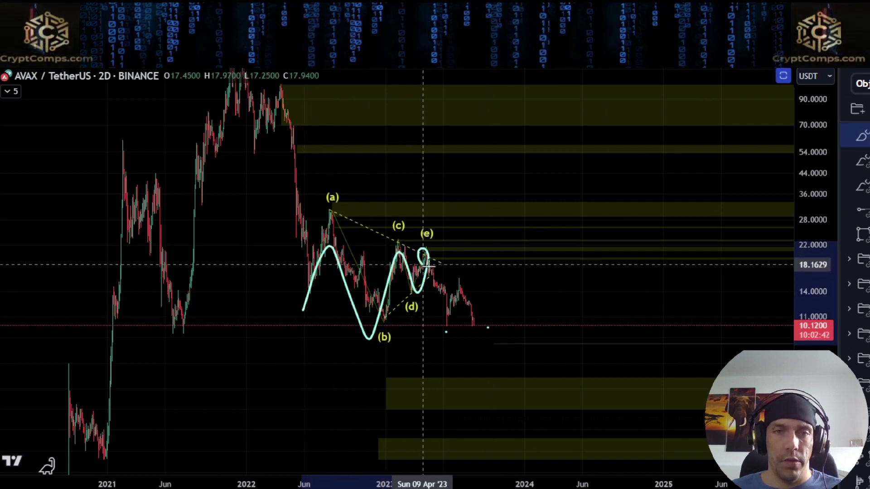
pyautogui.hotkey('ctrl', 'z')
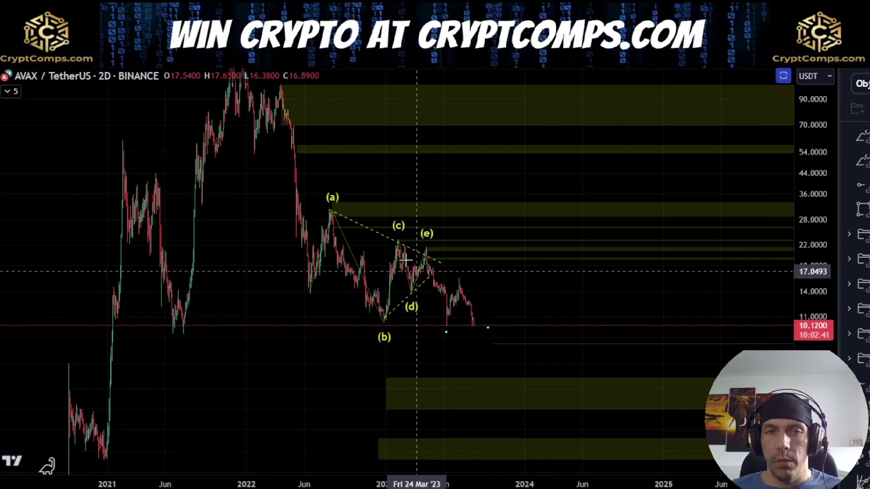
pyautogui.moveTo(416, 250); pyautogui.dragTo(443, 314)
pyautogui.moveTo(489, 284); pyautogui.dragTo(549, 373)
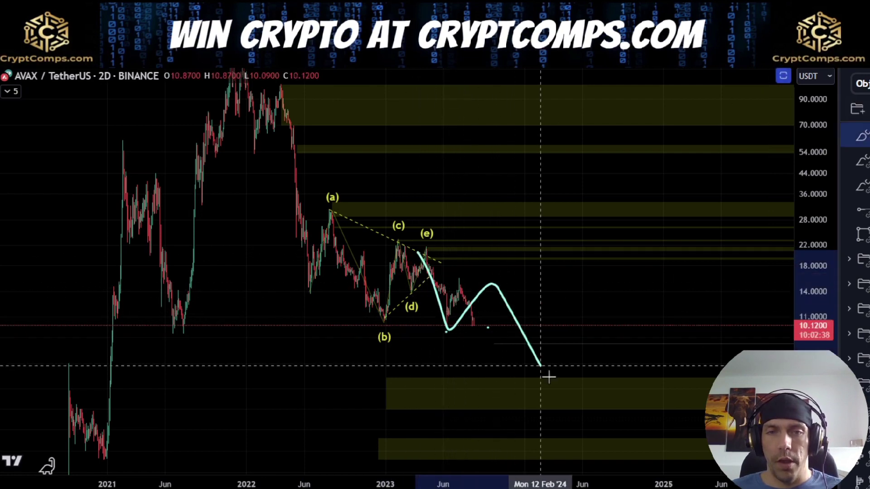
pyautogui.hotkey('ctrl', 'z')
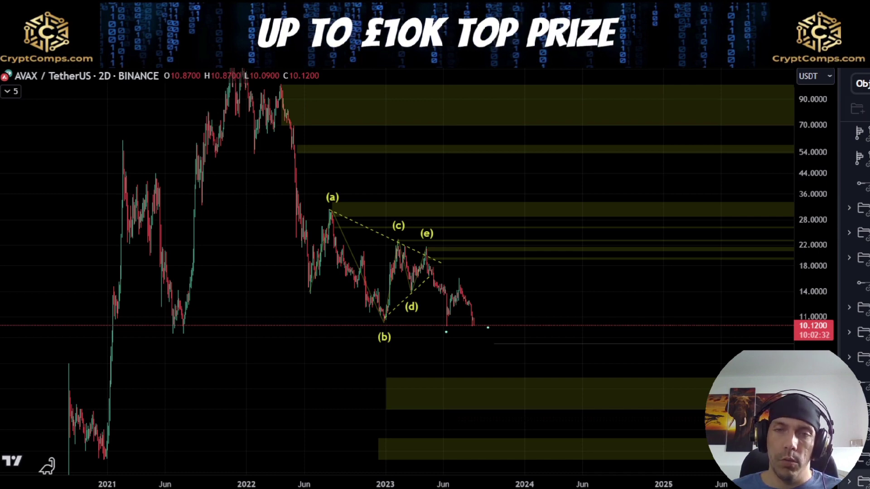
# - Swap the triangle for the (a)-(b)-(c) decline count, and trace and remove a brush stroke along its a-b-c swing
pyautogui.scroll(4, 457, 345)
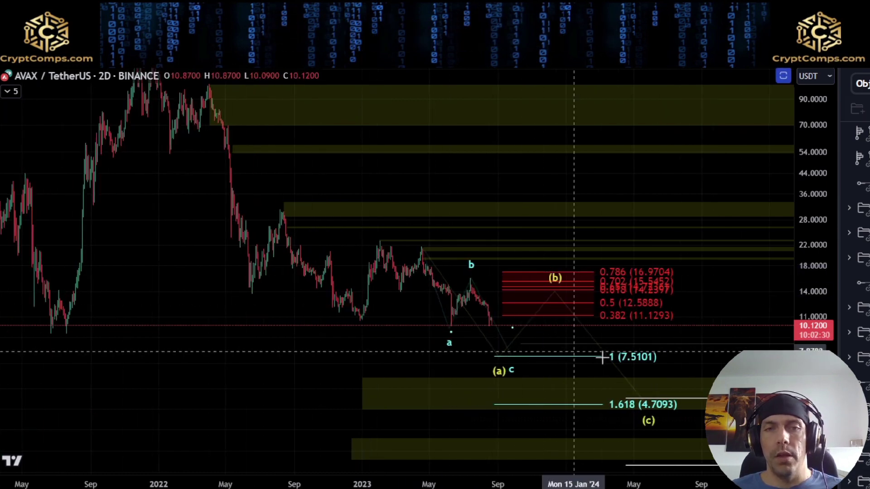
pyautogui.scroll(3, 573, 352)
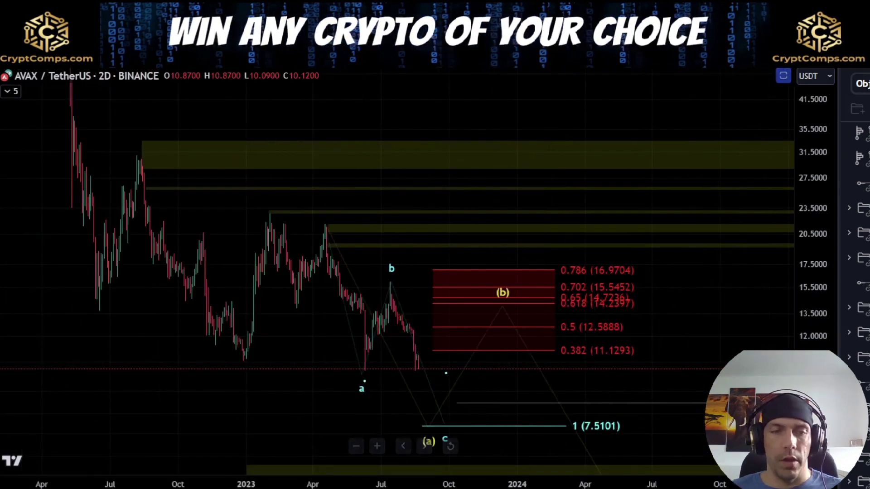
pyautogui.click(329, 225)
pyautogui.click(372, 368)
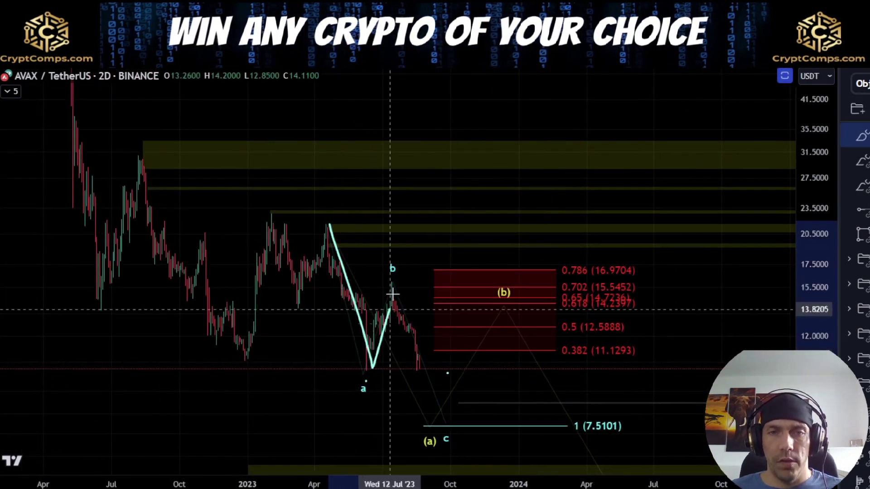
pyautogui.click(393, 286)
pyautogui.moveTo(472, 419); pyautogui.dragTo(478, 427)
pyautogui.press('Delete')
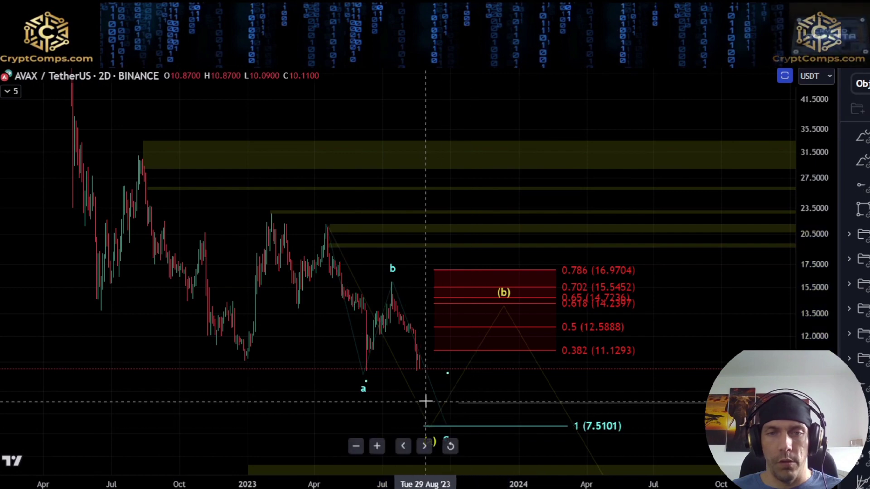
# - Sketch the a-b-c drop to the 7.5101 level with a rebound above (b), trace the full (a)-(b)-(c) path, and undo the strokes
pyautogui.moveTo(425, 402); pyautogui.dragTo(416, 334)
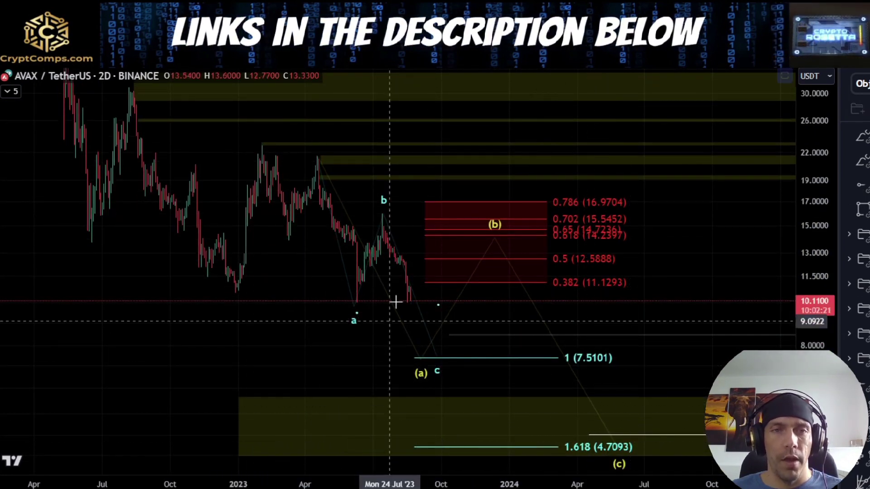
pyautogui.moveTo(317, 165)
pyautogui.mouseDown()
pyautogui.moveTo(366, 275)
pyautogui.moveTo(382, 209)
pyautogui.moveTo(459, 358)
pyautogui.mouseUp()
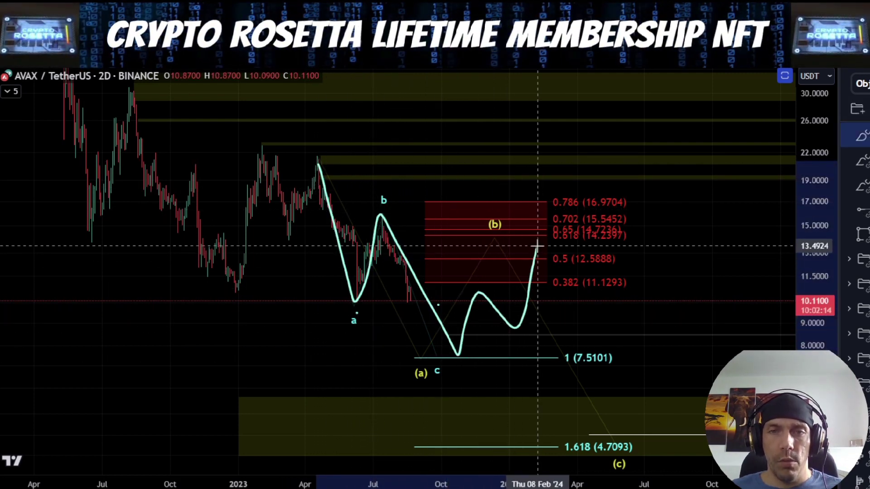
pyautogui.moveTo(637, 195); pyautogui.dragTo(601, 187)
pyautogui.moveTo(539, 185); pyautogui.dragTo(545, 296)
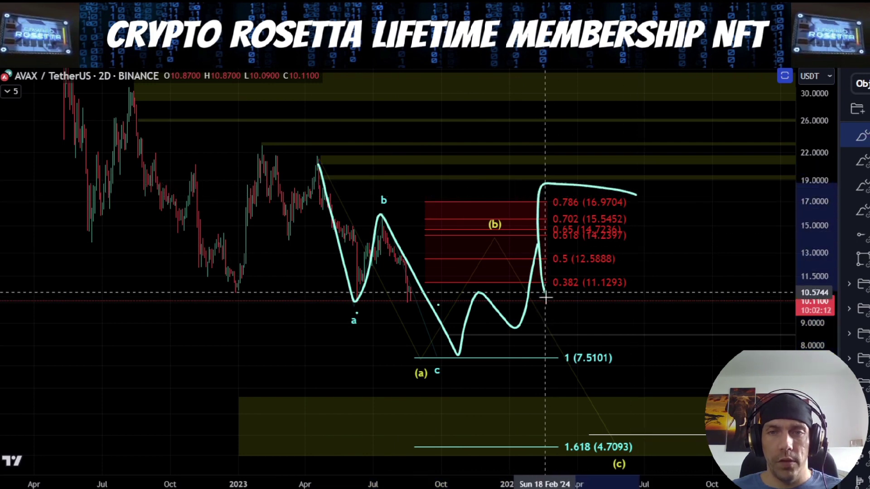
pyautogui.hotkey('ctrl', 'z')
pyautogui.hotkey('ctrl', 'z')
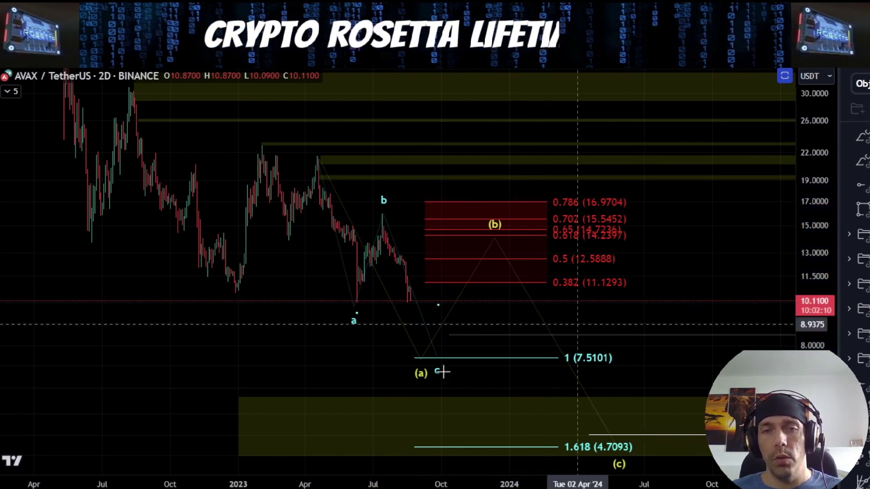
pyautogui.moveTo(319, 172)
pyautogui.mouseDown()
pyautogui.moveTo(430, 352)
pyautogui.moveTo(490, 230)
pyautogui.moveTo(600, 323)
pyautogui.moveTo(671, 435)
pyautogui.mouseUp()
pyautogui.hotkey('ctrl', 'z')
# - Compress the price scale, and switch from the (a)-(b)-(c) count to the w-x-y count with its Fibonacci levels
pyautogui.scroll(-6, 694, 402)
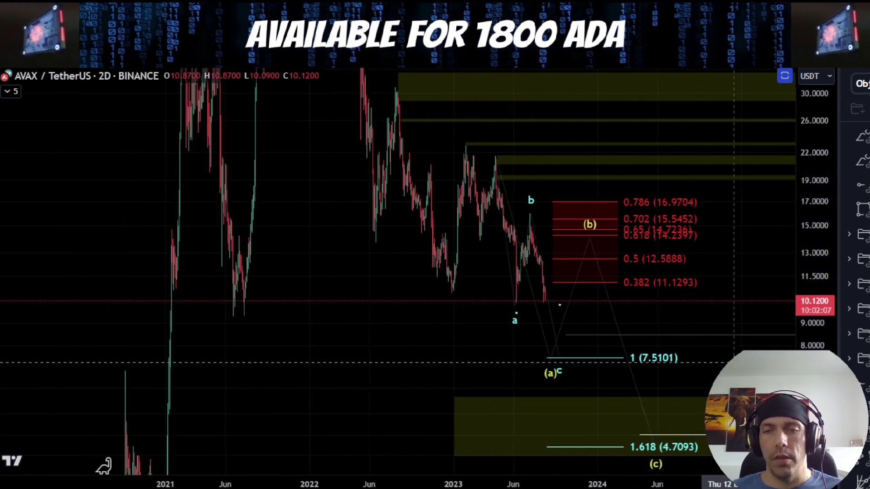
pyautogui.moveTo(720, 360)
pyautogui.mouseDown()
pyautogui.moveTo(540, 274)
pyautogui.moveTo(536, 280)
pyautogui.moveTo(576, 308)
pyautogui.mouseUp()
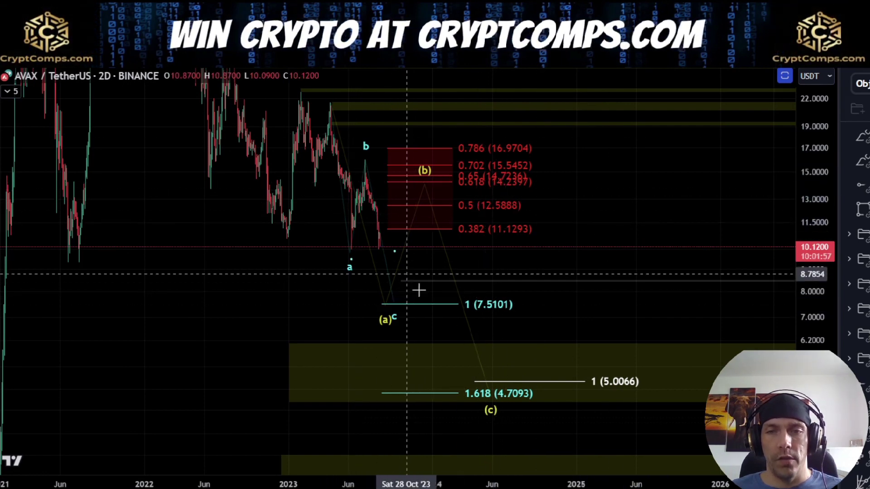
pyautogui.moveTo(812, 242); pyautogui.dragTo(814, 313)
pyautogui.scroll(-3, 864, 309)
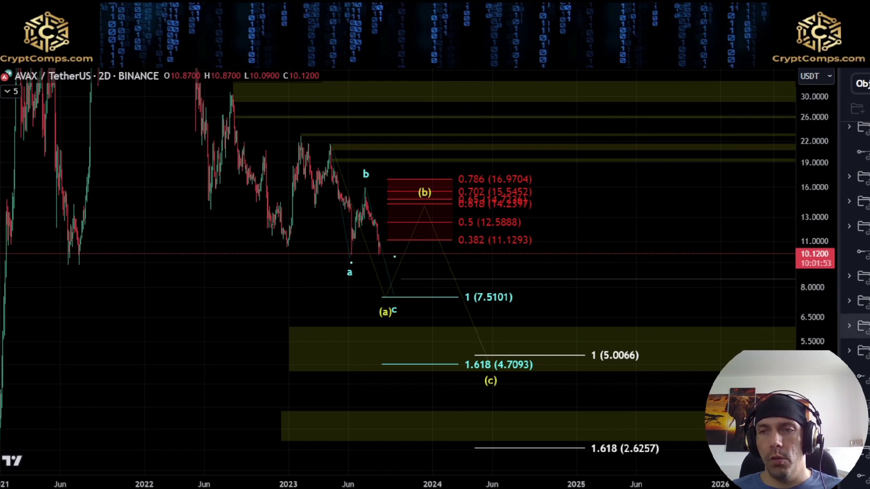
pyautogui.click(867, 276)
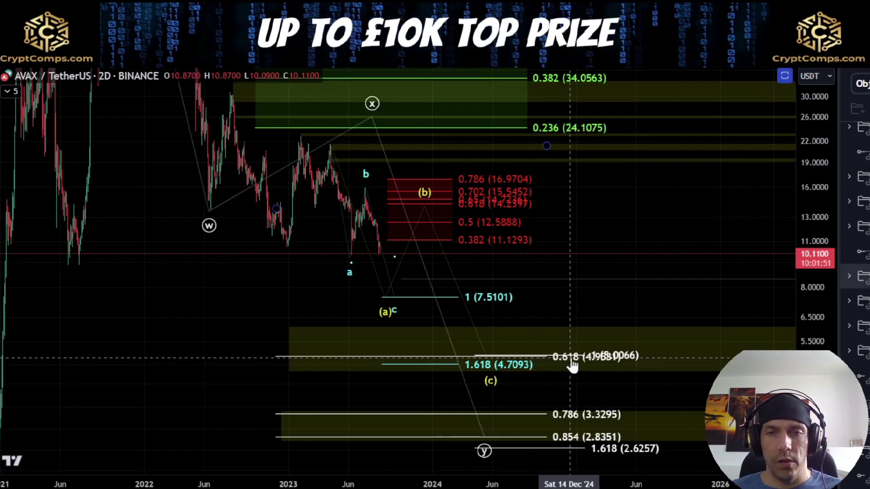
pyautogui.click(867, 351)
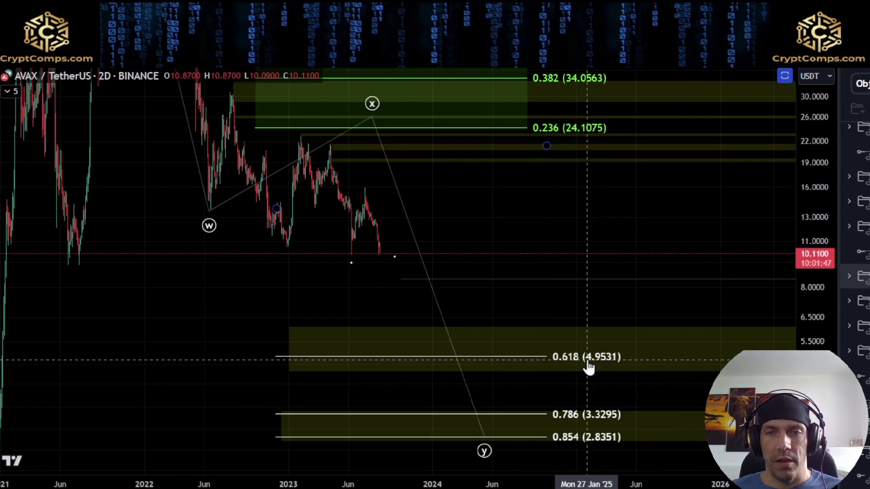
# - Check the price bounds of the yellow zone around the 0.618 level and review the w-x-y count up to wave x
pyautogui.click(372, 330)
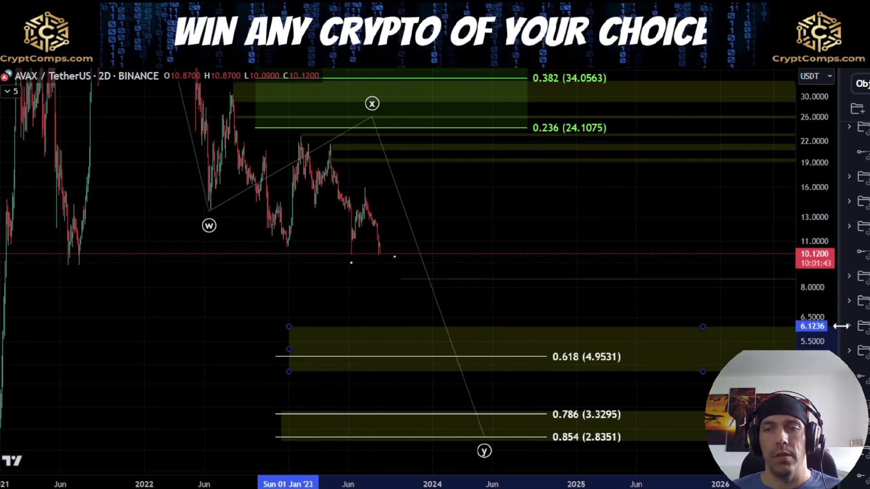
pyautogui.click(398, 279)
pyautogui.moveTo(364, 287); pyautogui.dragTo(514, 248)
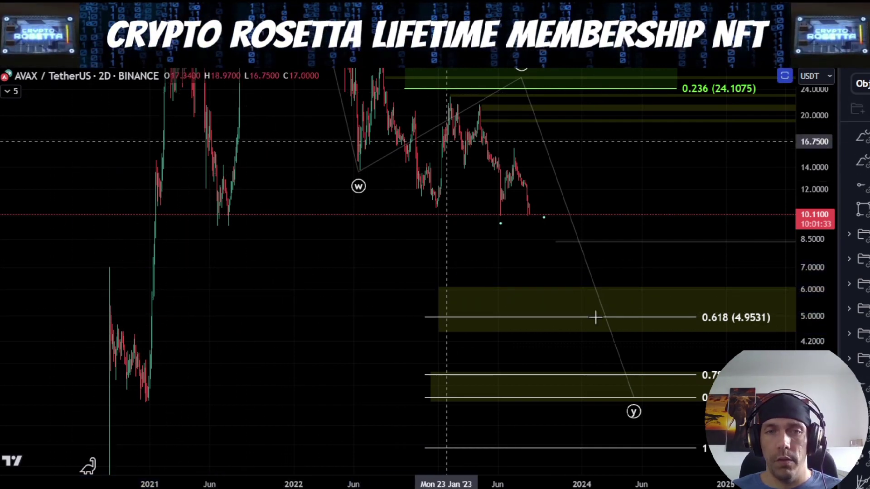
pyautogui.moveTo(615, 258); pyautogui.dragTo(546, 363)
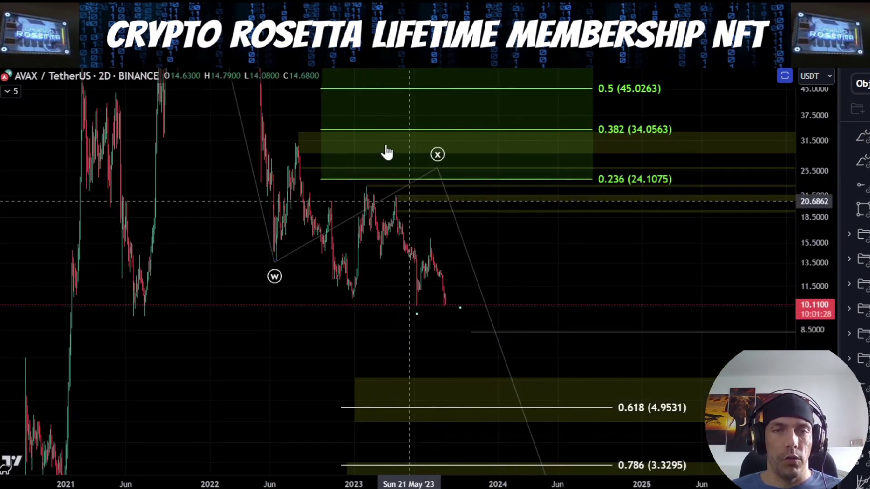
# - Hide the w-x-y count and show the (i)-(v) diagonal count with its invalidation level
pyautogui.scroll(-3, 859, 271)
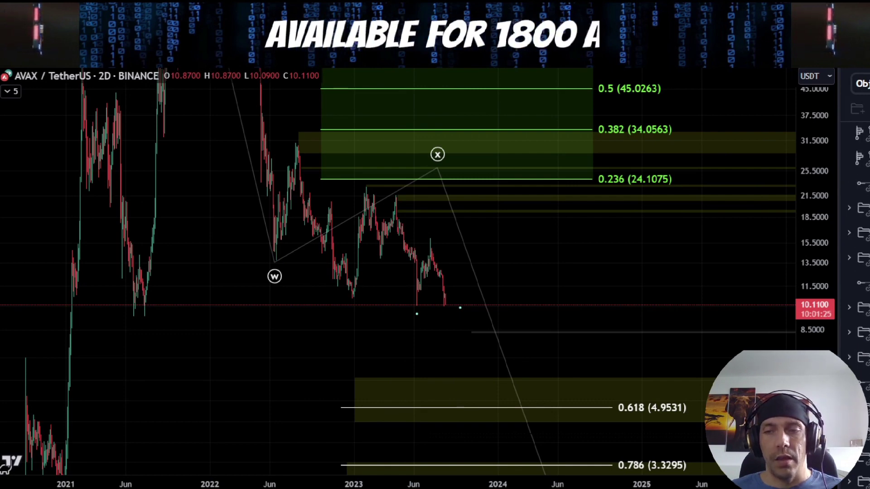
pyautogui.scroll(-3, 856, 272)
pyautogui.click(867, 407)
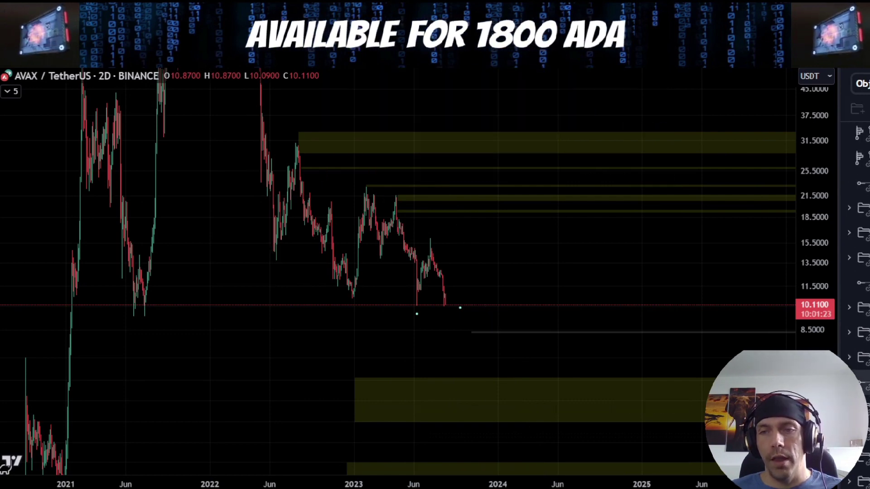
pyautogui.click(868, 332)
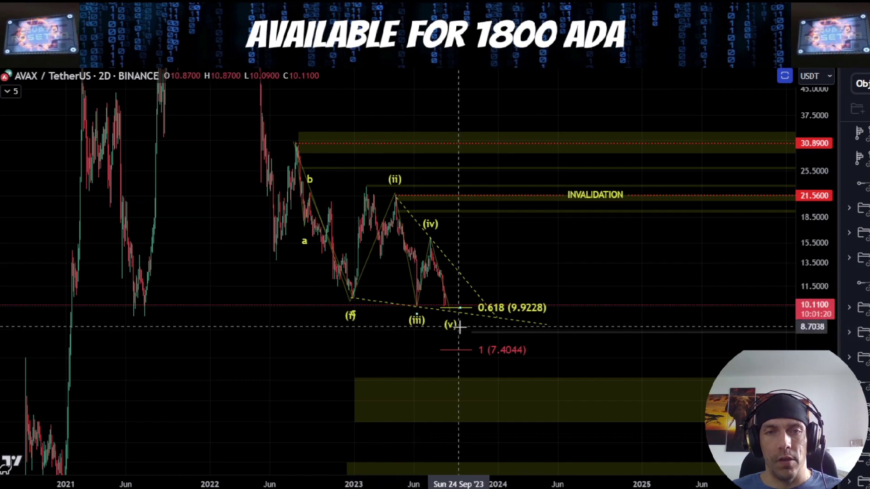
# - Move the diagonal's wave (v) endpoint slightly lower, to just below the dashed lower trendline
pyautogui.scroll(4, 455, 330)
pyautogui.scroll(2, 455, 329)
pyautogui.moveTo(811, 425); pyautogui.dragTo(787, 339)
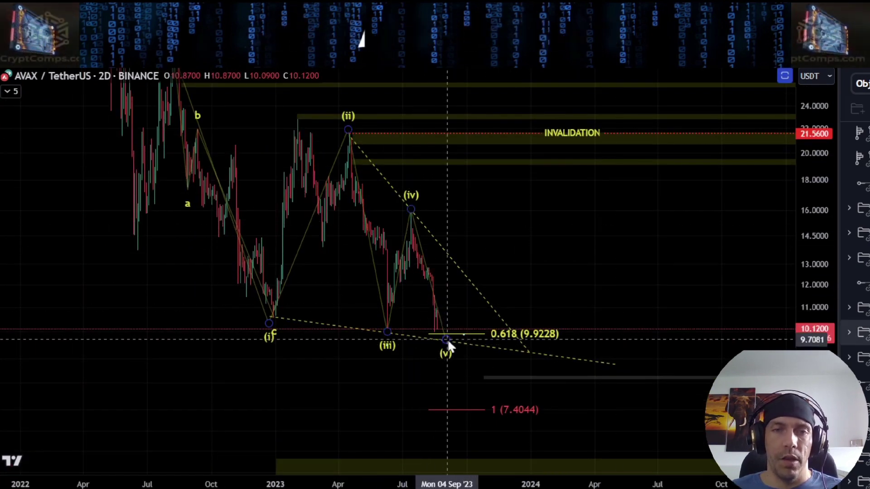
pyautogui.moveTo(447, 338); pyautogui.dragTo(454, 360)
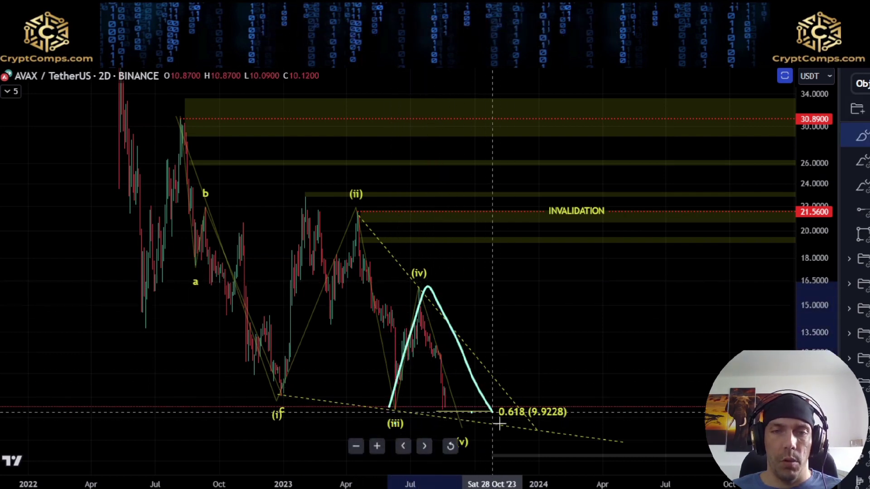
# - Sketch the diagonal completing below wave (iii), a rise past the invalidation level to about 22.6 and a decline, and delete the stroke
pyautogui.moveTo(500, 424)
pyautogui.mouseDown()
pyautogui.moveTo(555, 317)
pyautogui.moveTo(576, 199)
pyautogui.mouseUp()
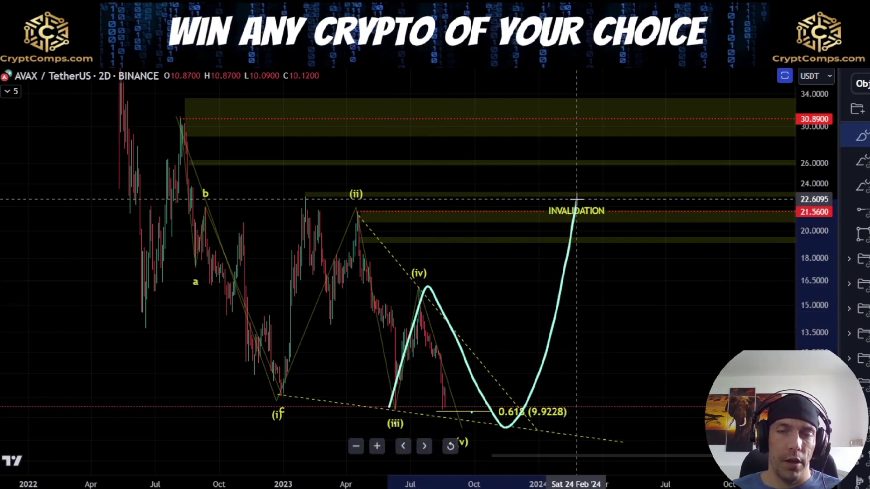
pyautogui.moveTo(728, 462); pyautogui.dragTo(734, 476)
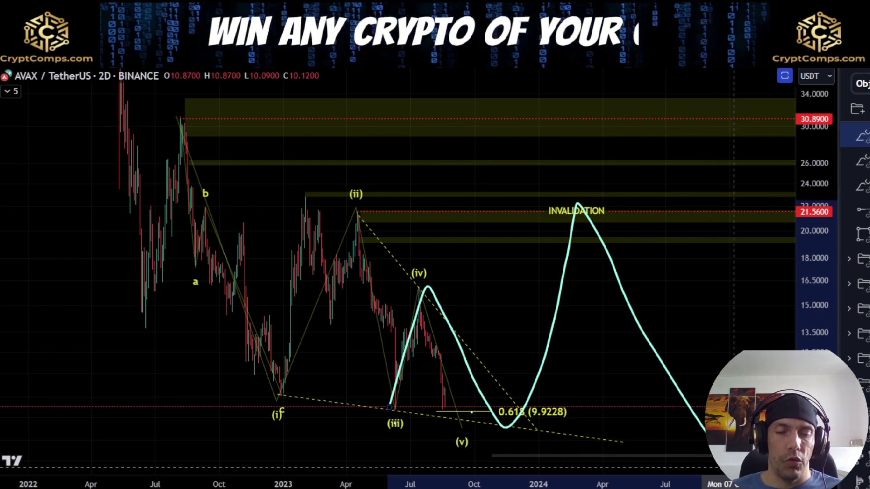
pyautogui.press('Delete')
# - Show the volume profile over the price history and examine its lower blue line beside the wave (v) target
pyautogui.scroll(-7, 583, 350)
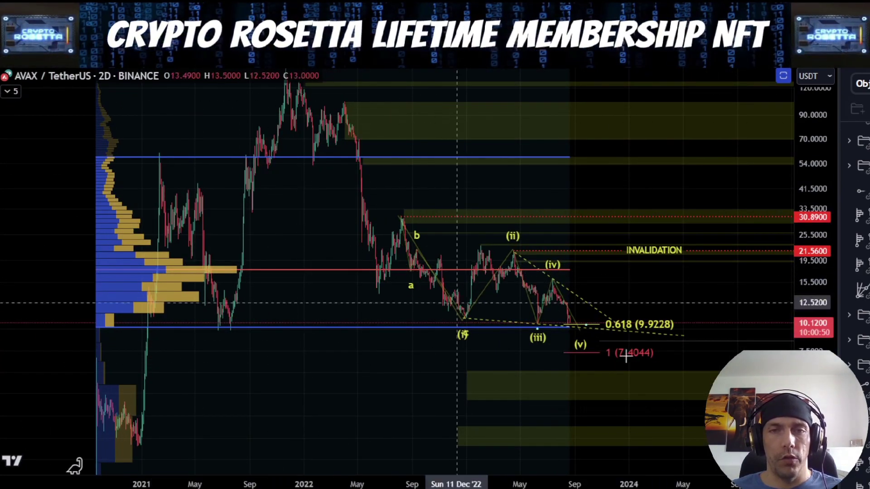
pyautogui.moveTo(811, 400); pyautogui.dragTo(779, 311)
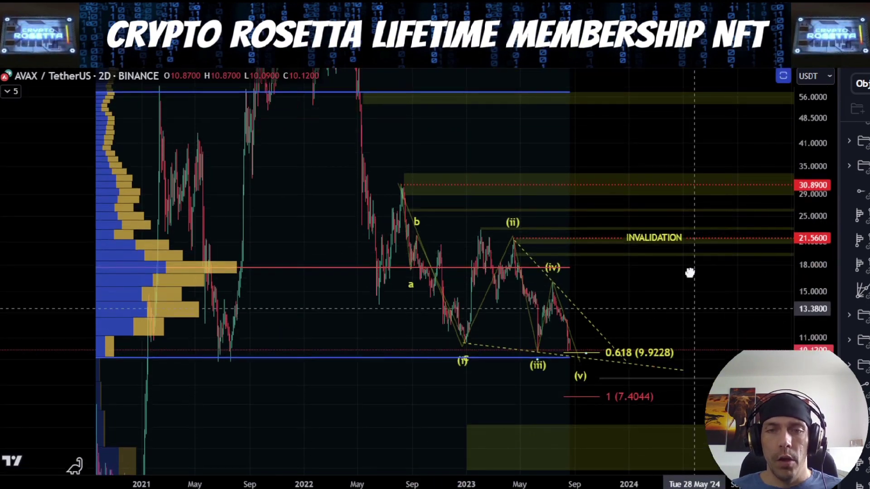
pyautogui.moveTo(689, 272); pyautogui.dragTo(688, 238)
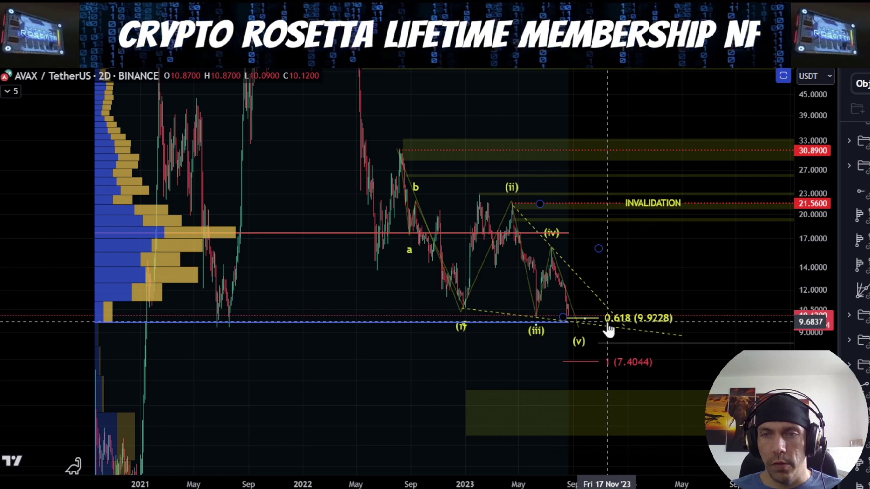
pyautogui.scroll(3, 608, 330)
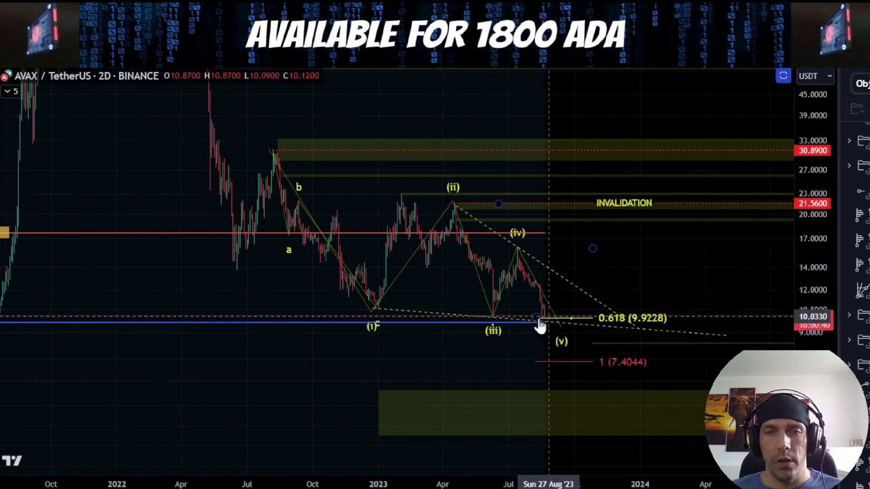
pyautogui.scroll(-4, 551, 327)
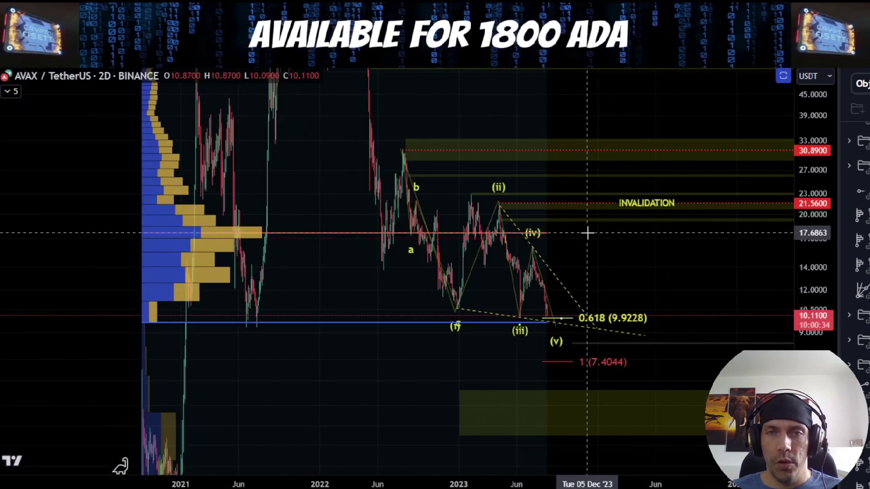
# - Sketch a rise from the latest low to the volume profile's red line near 17.7 and a following decline, and undo the strokes
pyautogui.moveTo(588, 228); pyautogui.dragTo(566, 244)
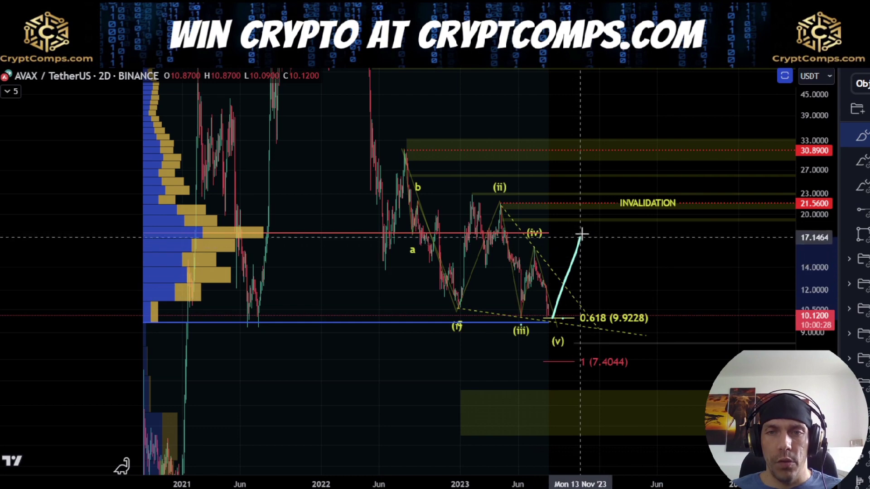
pyautogui.moveTo(579, 230)
pyautogui.mouseDown()
pyautogui.moveTo(589, 253)
pyautogui.moveTo(608, 255)
pyautogui.moveTo(722, 392)
pyautogui.mouseUp()
pyautogui.hotkey('ctrl', 'z')
pyautogui.hotkey('ctrl', 'z')
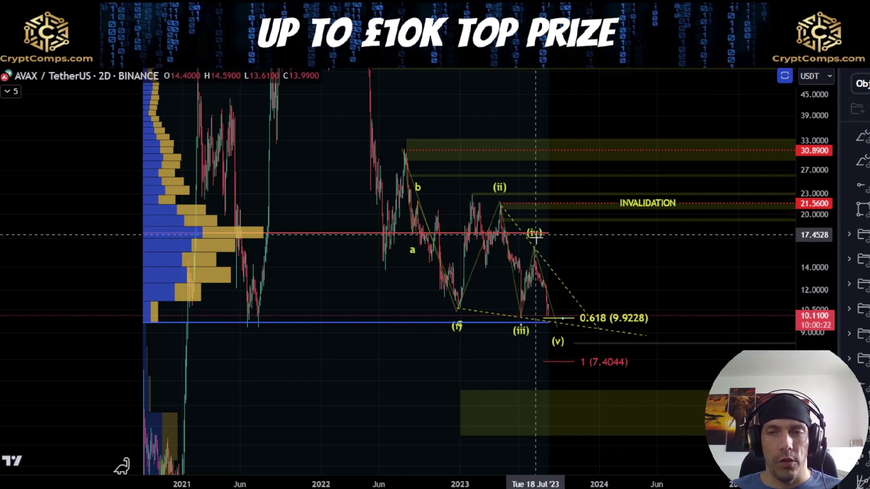